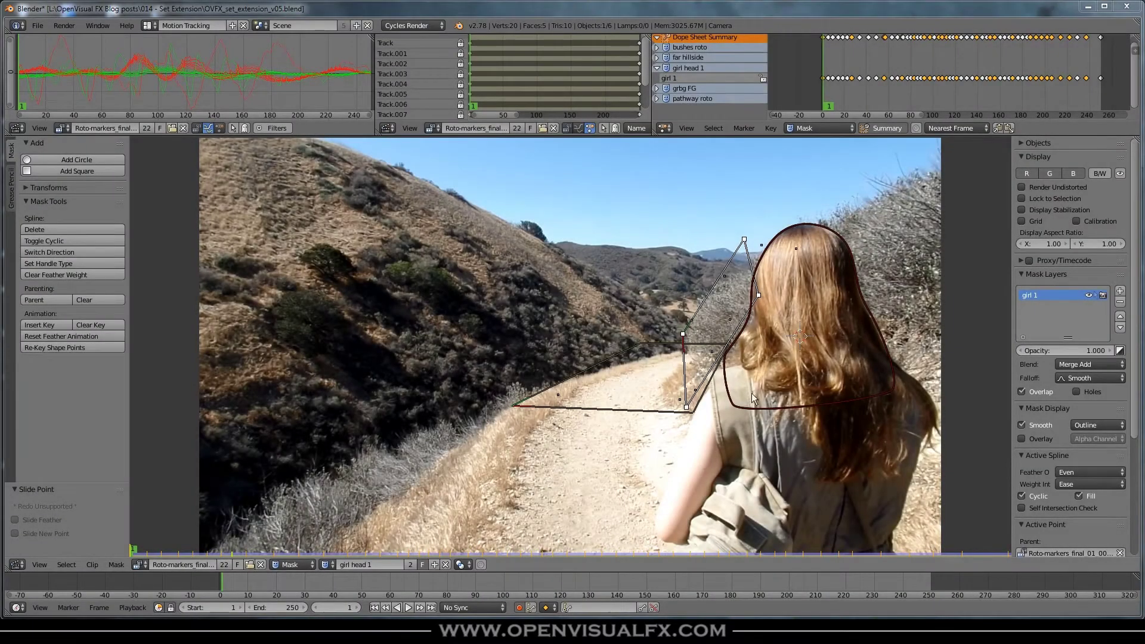
Scrub and play back the clip from frames 141 and 158 to review the girl head mask.
mouse_move(247, 578)
mouse_down()
mouse_move(676, 597)
mouse_move(600, 598)
mouse_move(610, 576)
mouse_move(437, 581)
mouse_move(506, 574)
mouse_up()
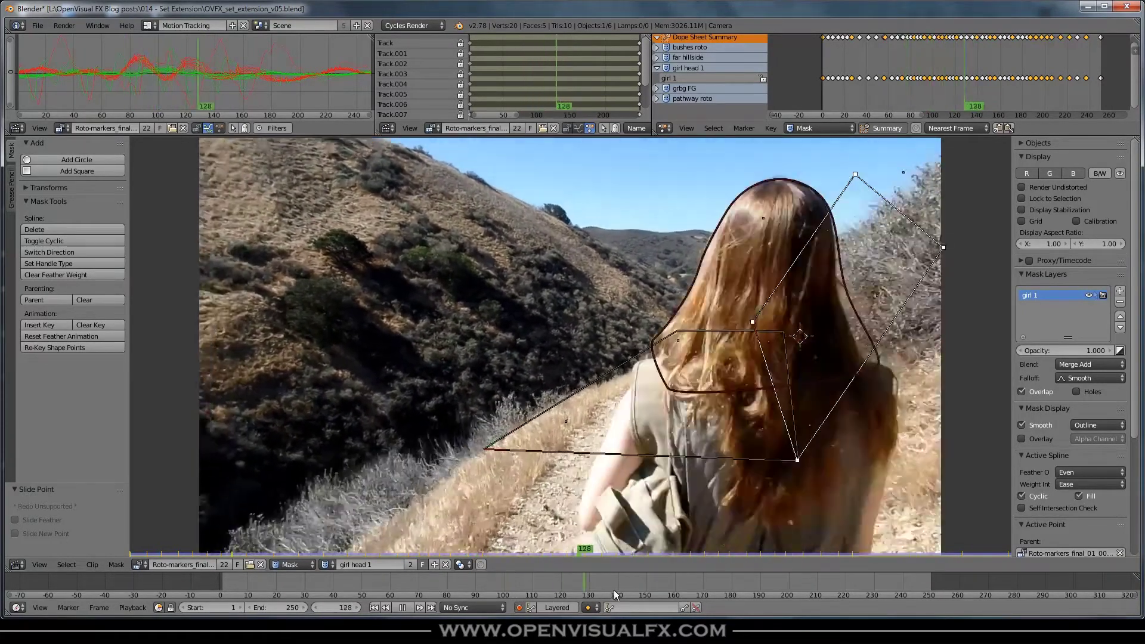
key(alt+a)
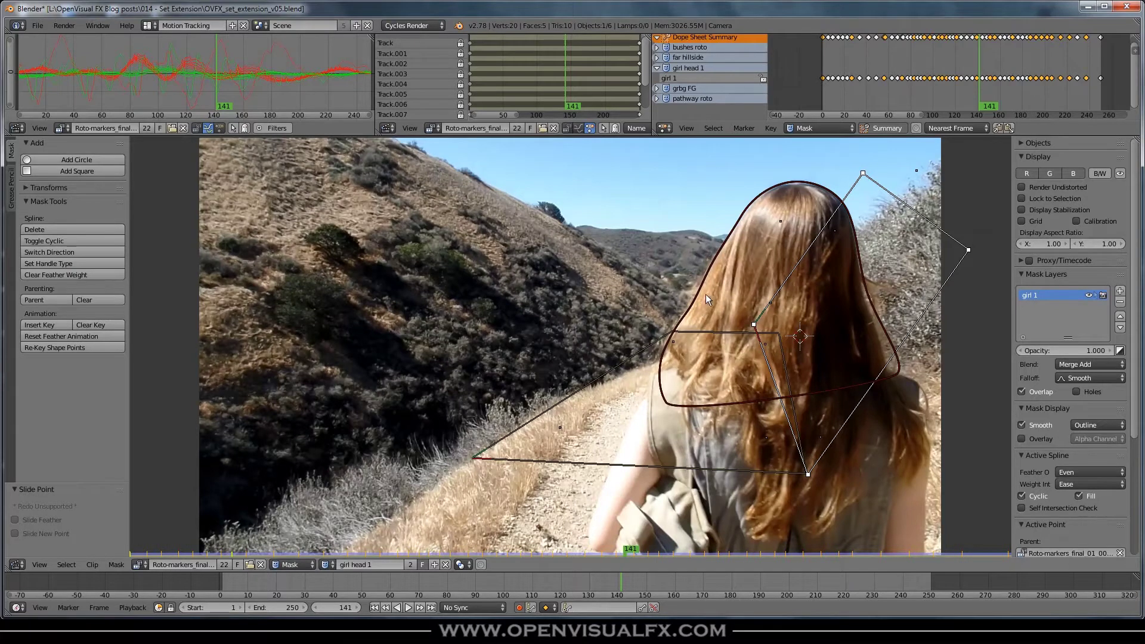
key(alt+a)
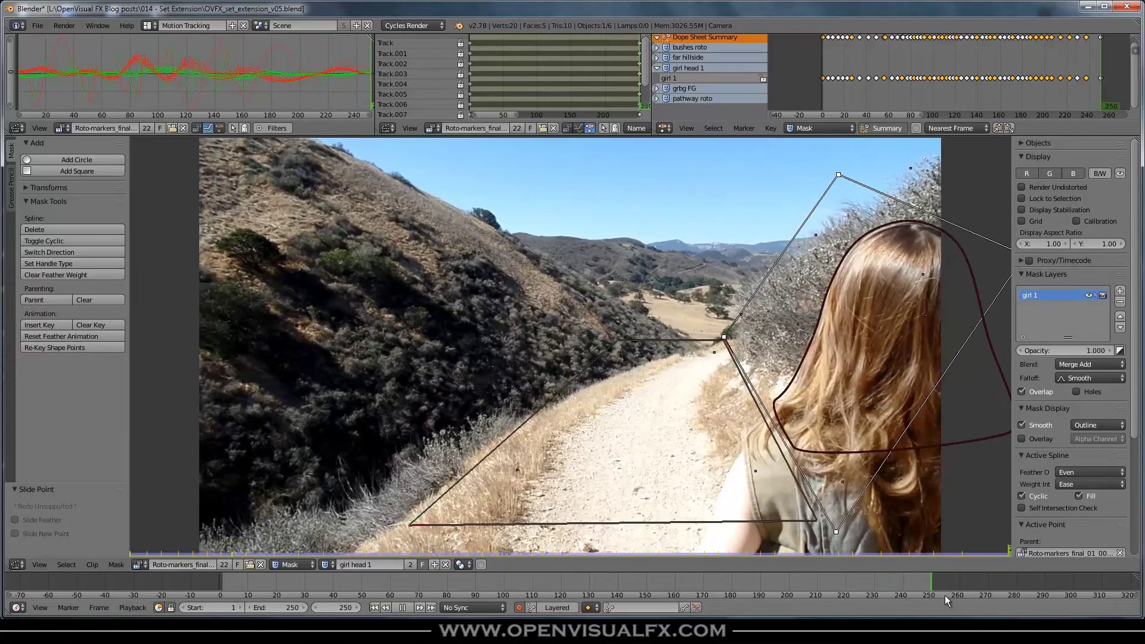
drag(755, 578, 297, 574)
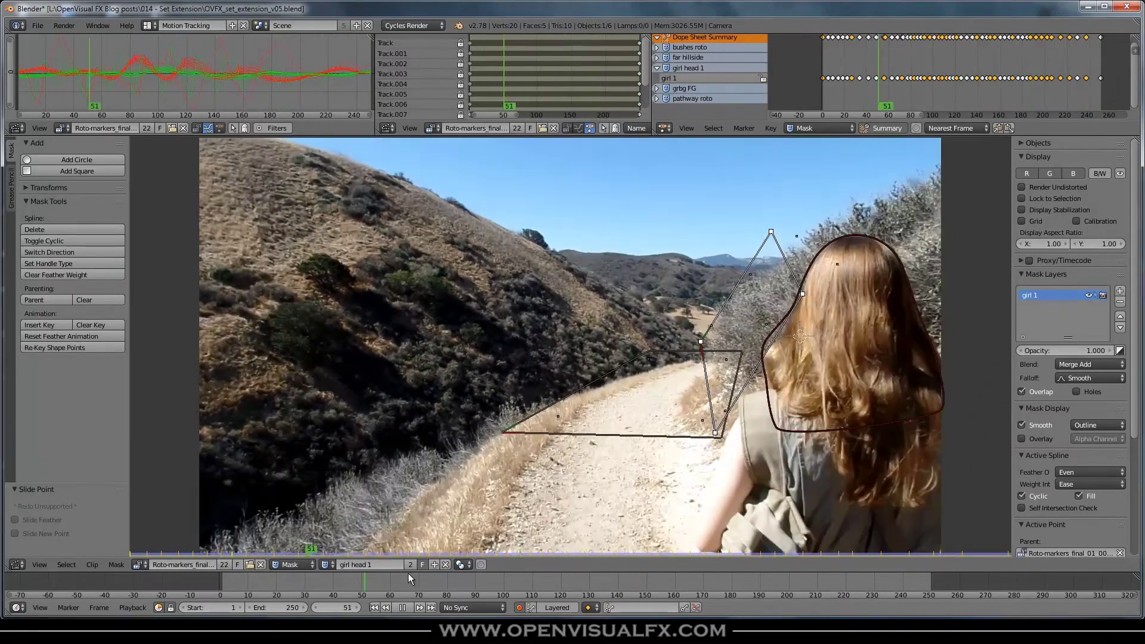
click(762, 592)
mouse_move(793, 593)
mouse_down()
mouse_move(899, 583)
mouse_move(667, 582)
mouse_up()
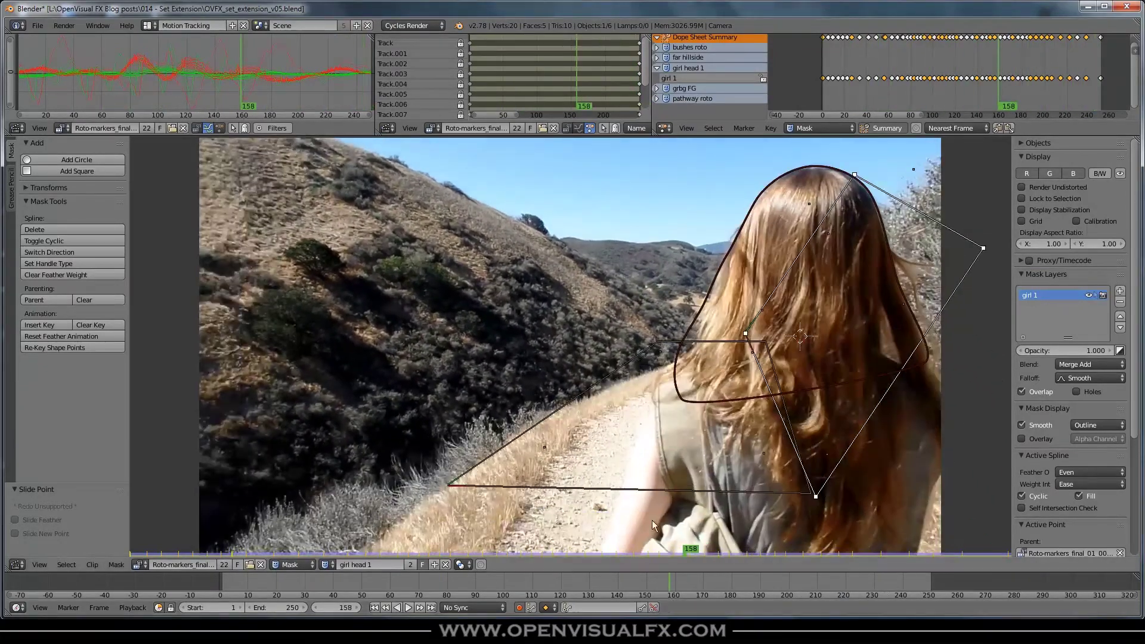
key(alt+a)
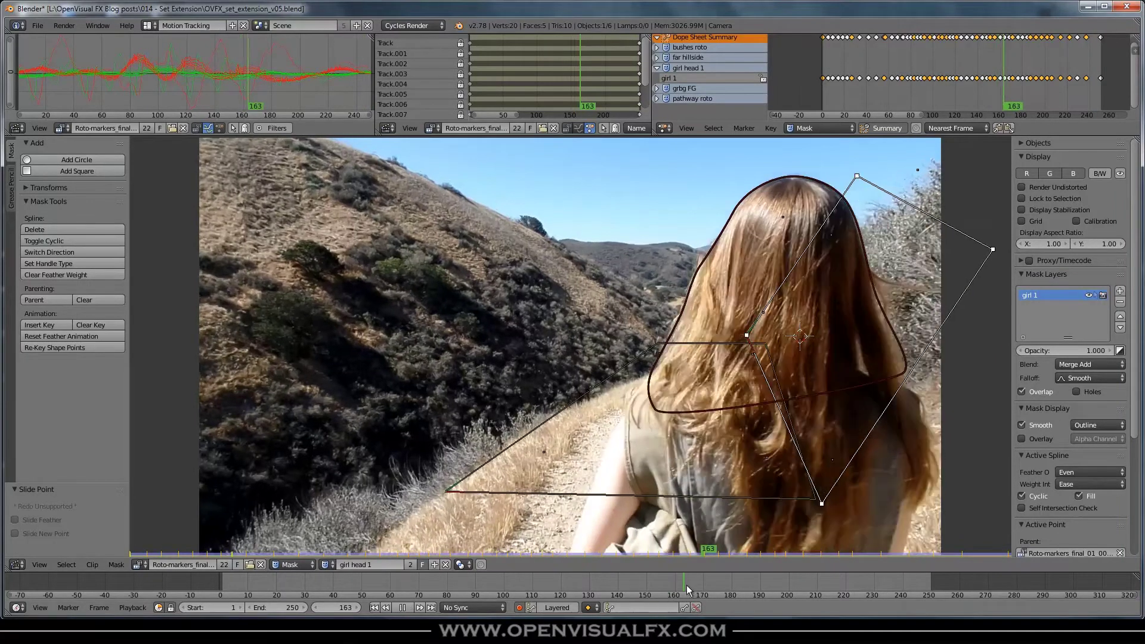
mouse_move(760, 582)
mouse_down()
mouse_move(273, 584)
mouse_move(382, 584)
mouse_up()
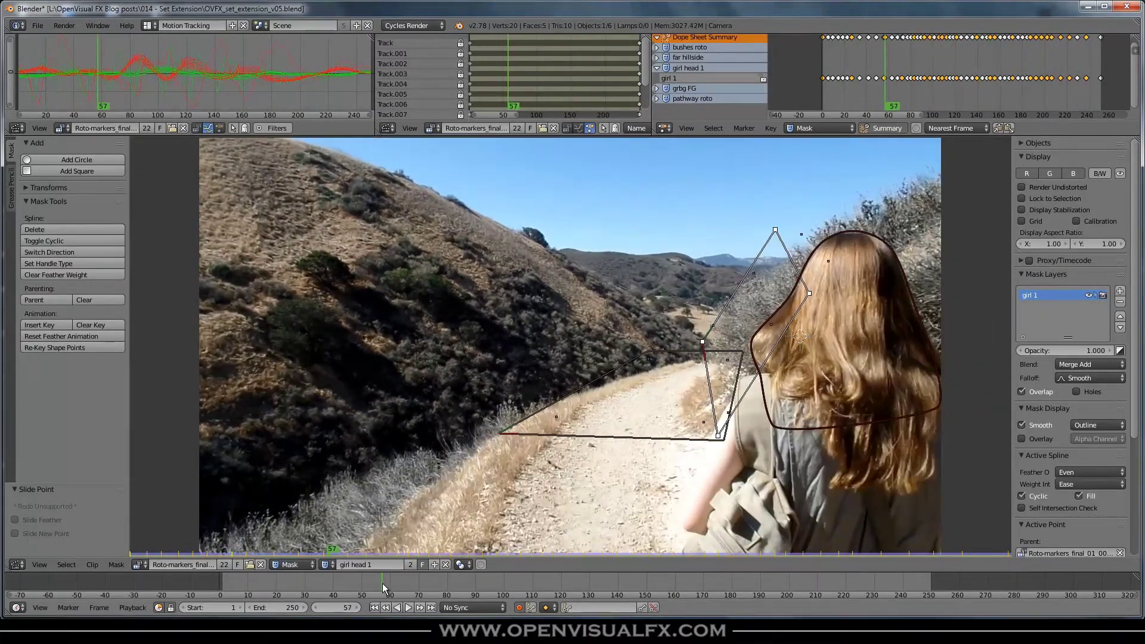
Save the project file, overwriting the existing one.
key(ctrl+s)
click(454, 249)
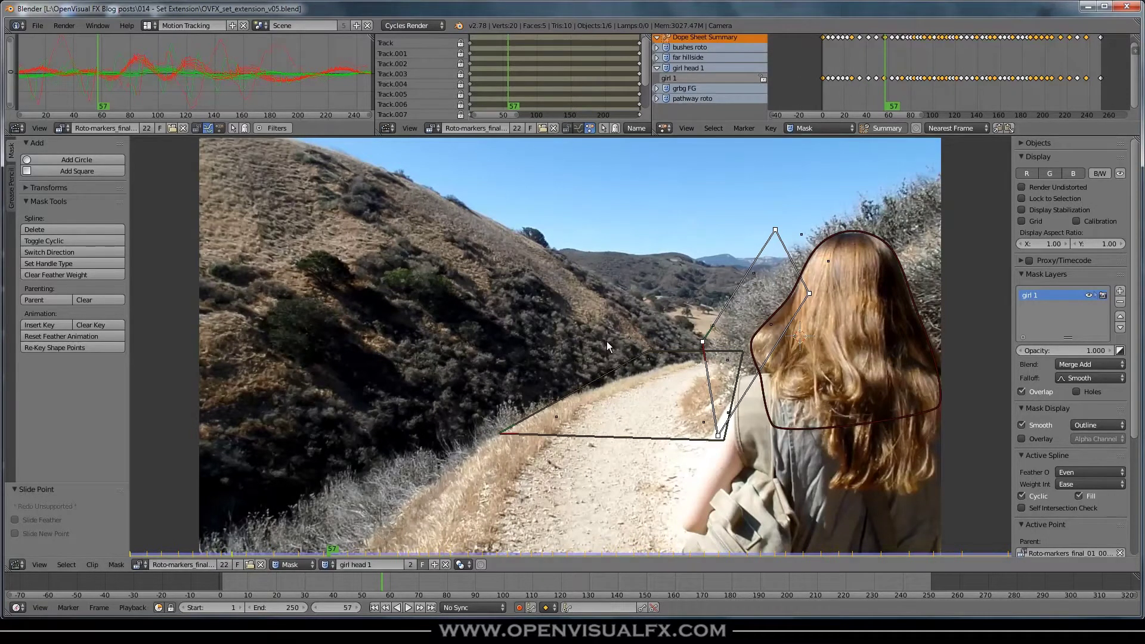
click(147, 25)
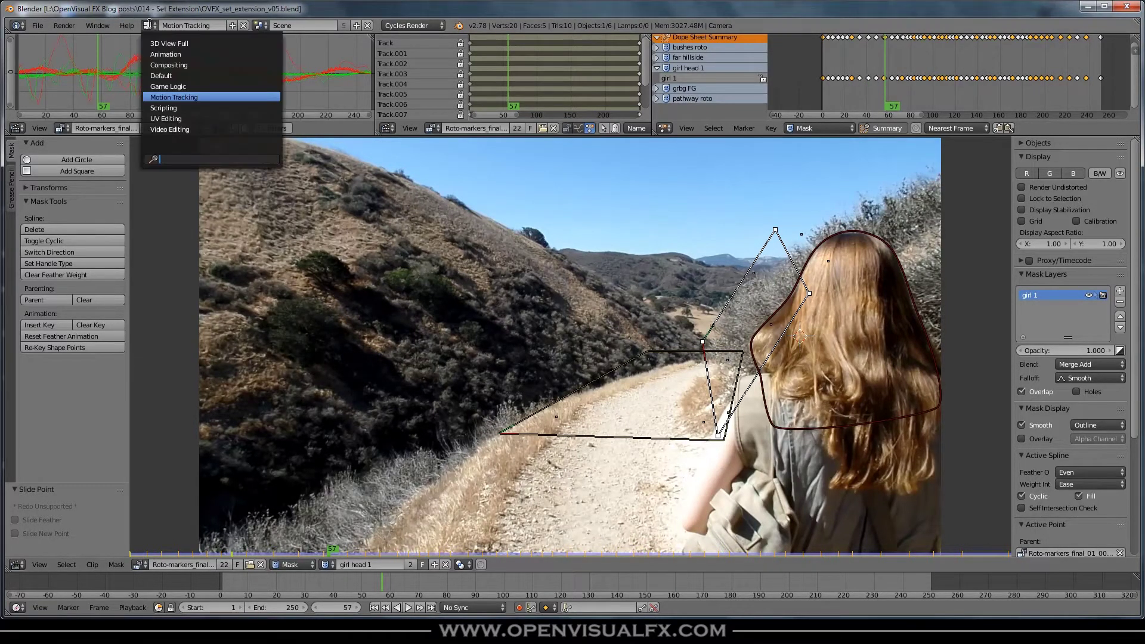
Switch to the Compositing workspace, zoom out the node tree and refresh the composite.
click(165, 66)
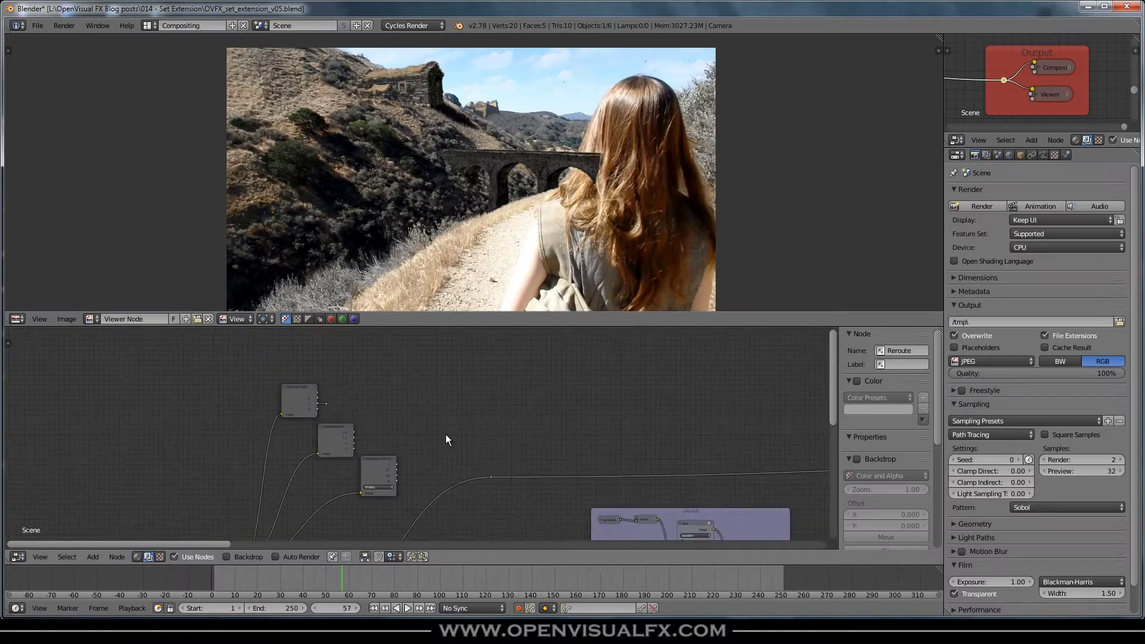
scroll(446, 435, down, 2)
middle_drag(638, 476, 479, 430)
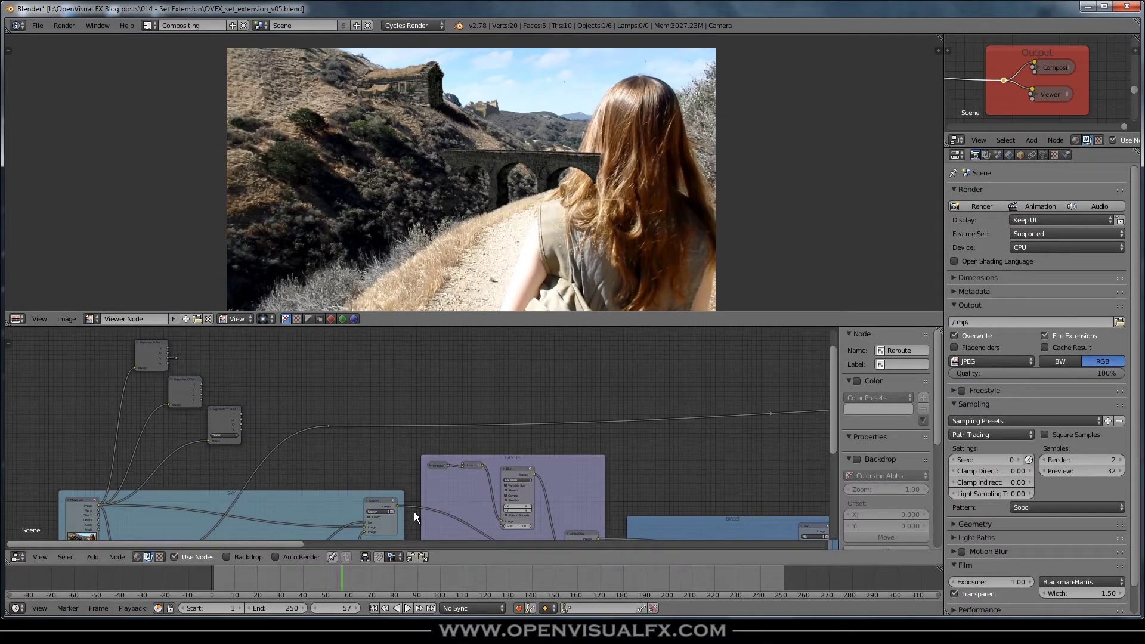
click(984, 206)
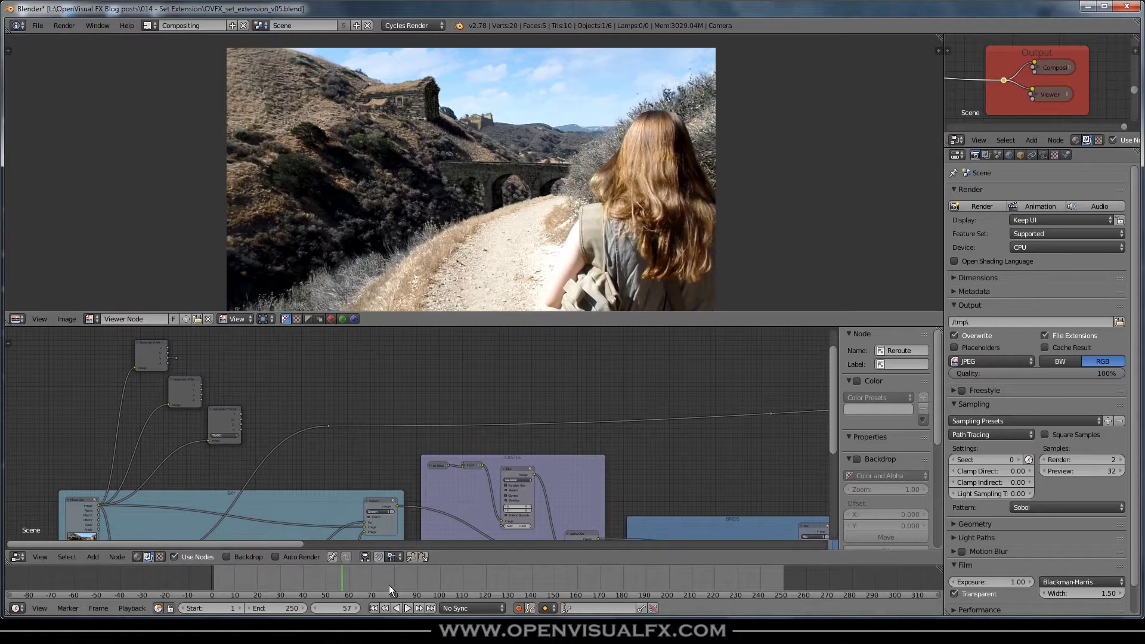
Compare the raw Movie Clip footage and final ruins composite across frames 60–120.
drag(355, 579, 434, 581)
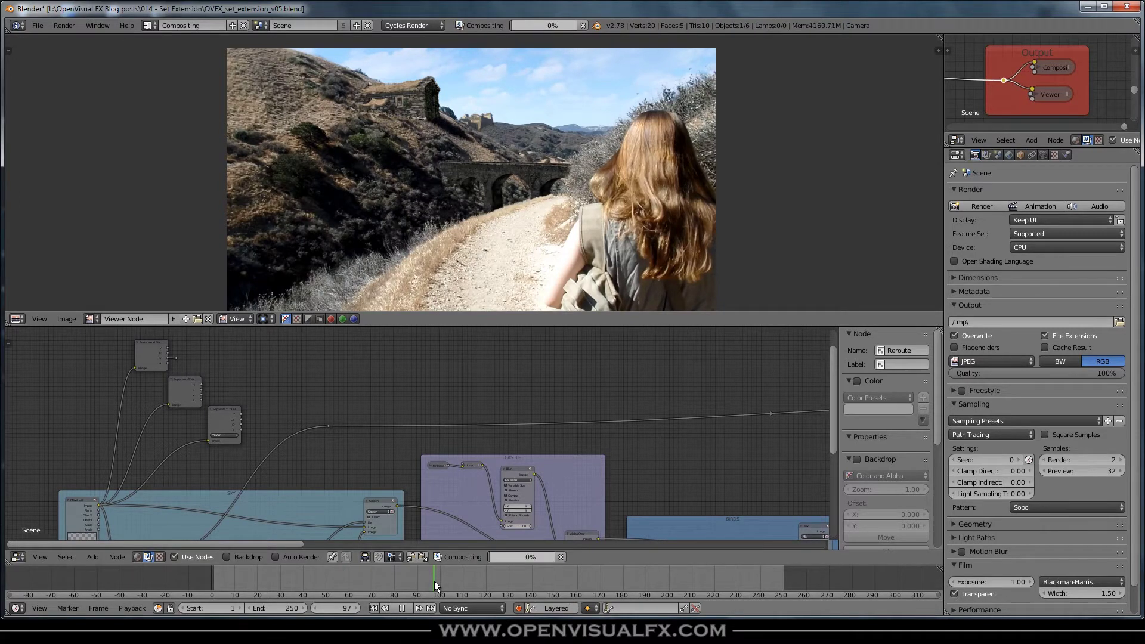
middle_drag(218, 487, 296, 413)
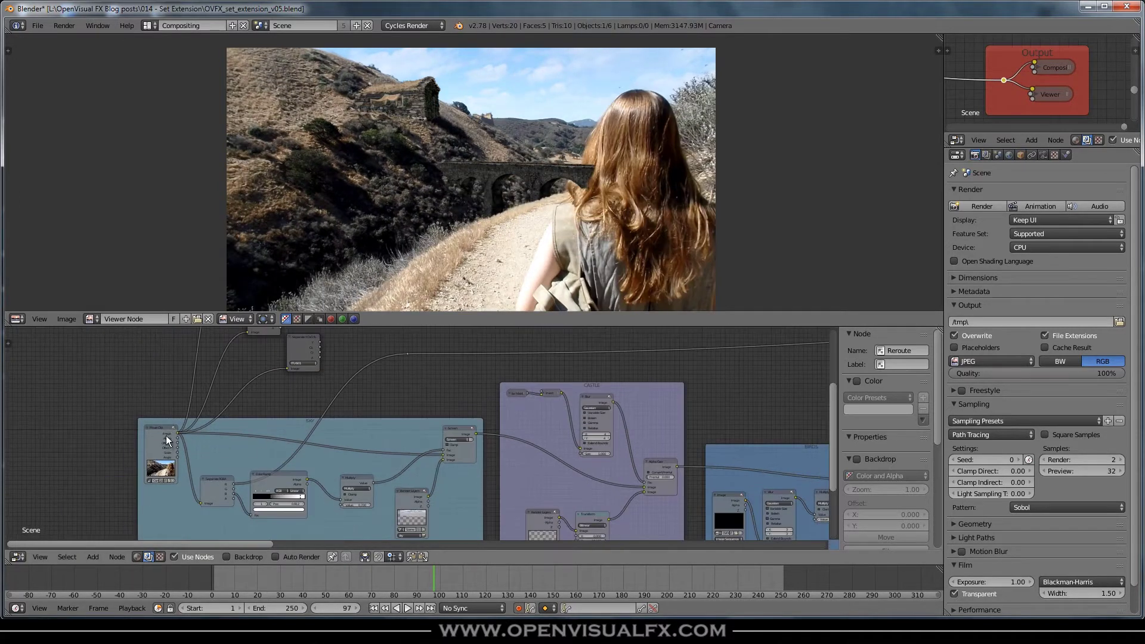
click(165, 431)
drag(437, 581, 475, 579)
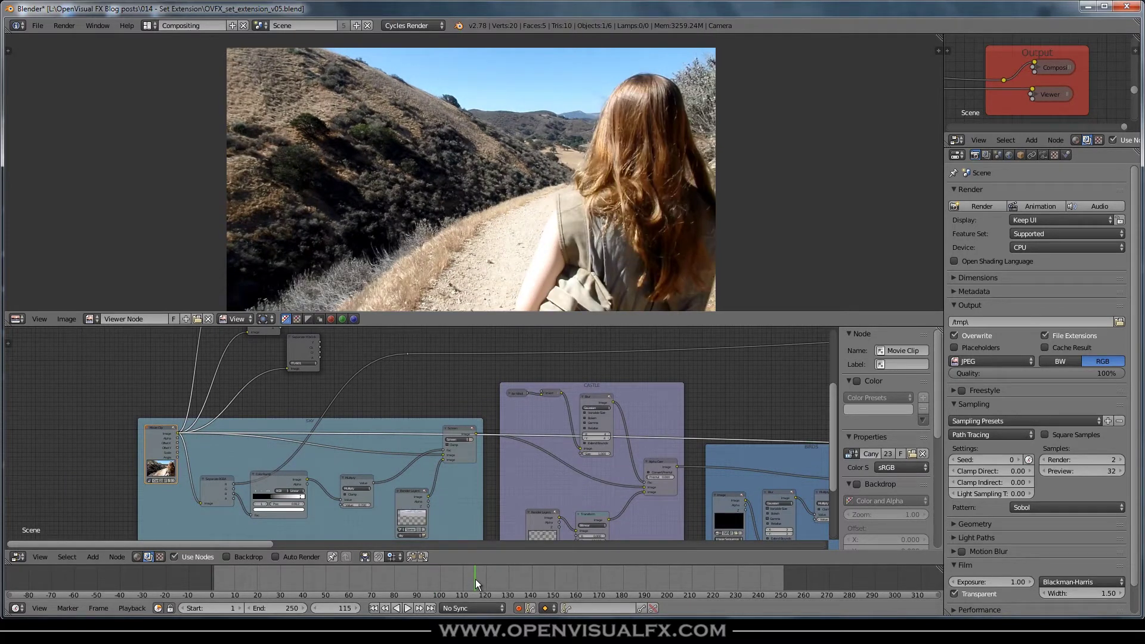
drag(476, 580, 349, 585)
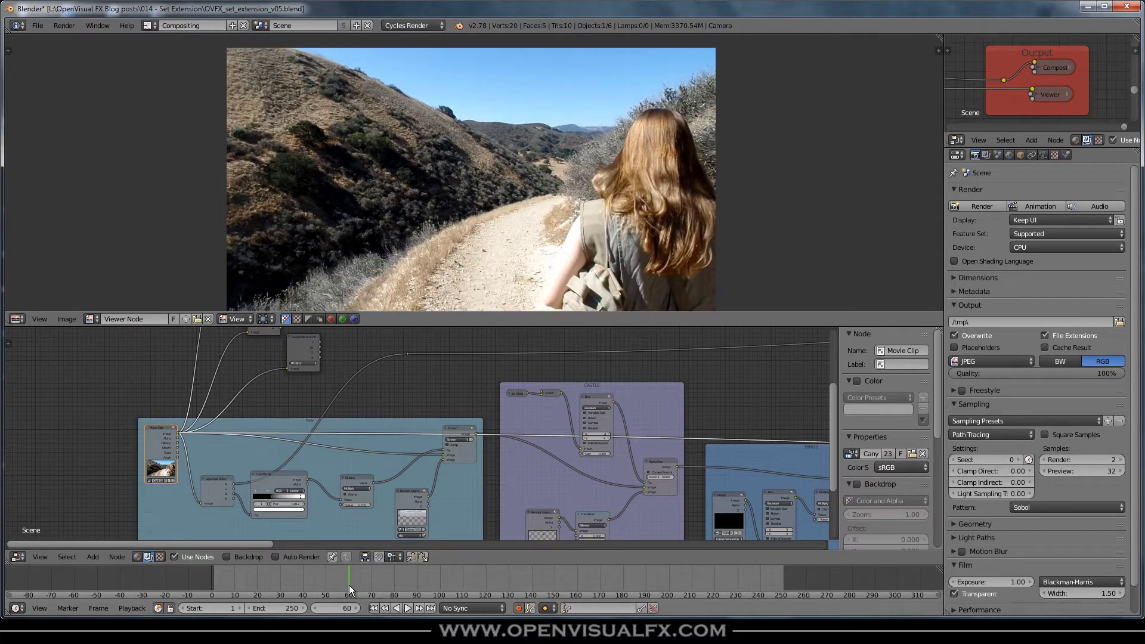
click(483, 579)
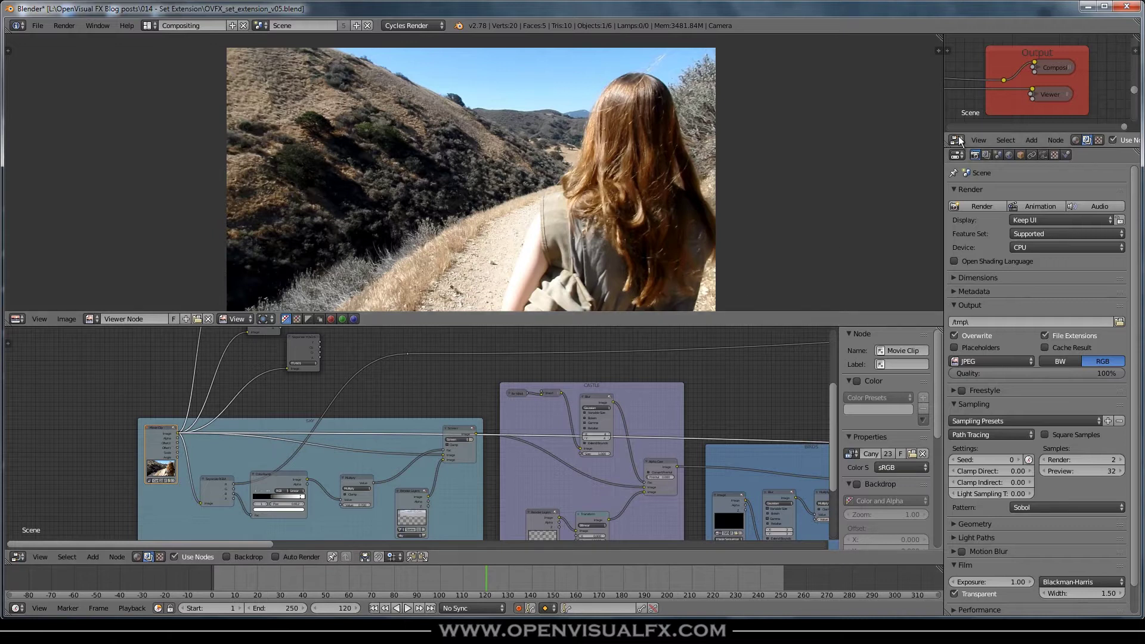
click(1003, 78)
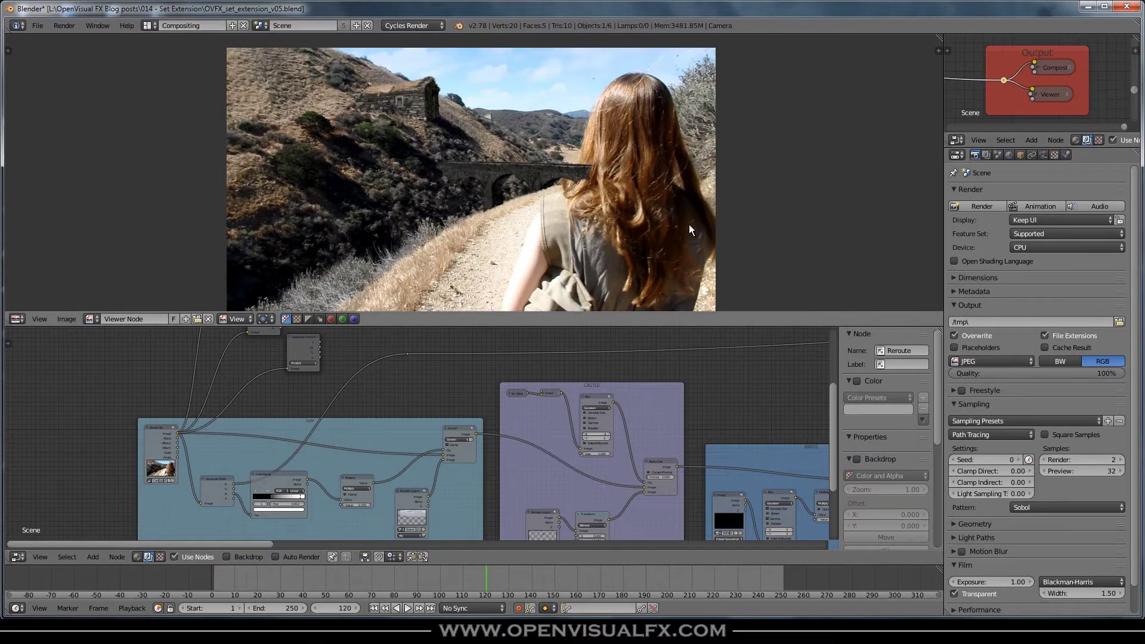
click(988, 205)
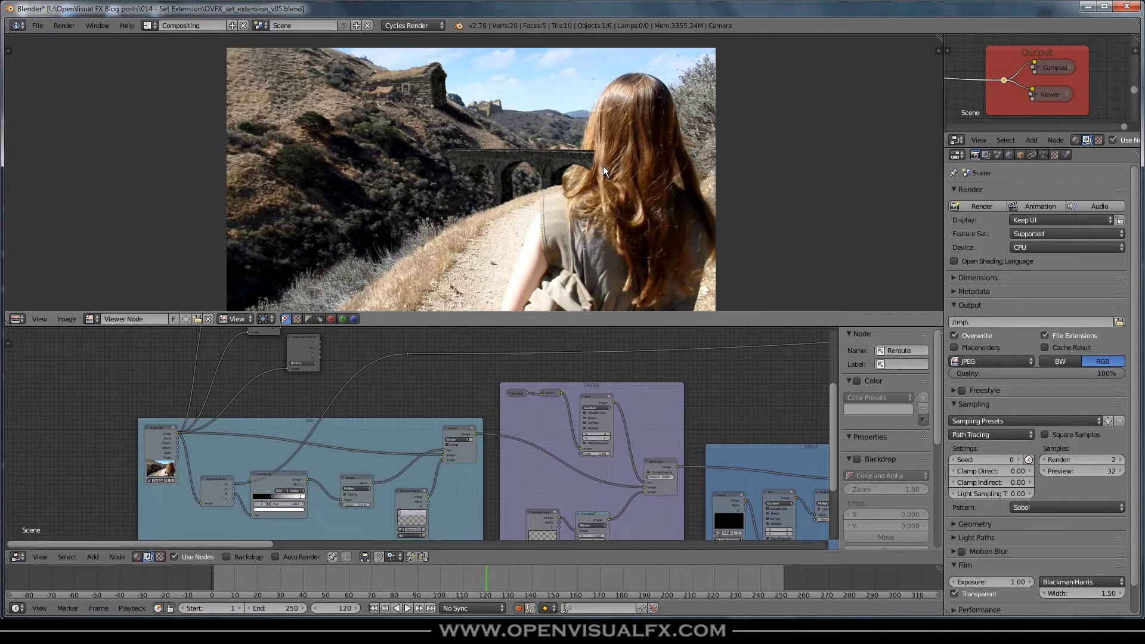
mouse_move(604, 166)
middle_down()
mouse_move(575, 210)
mouse_move(589, 239)
mouse_move(562, 221)
middle_up()
scroll(576, 210, up, 2)
scroll(625, 418, down, 1)
Bring the orange matte groups into view and select the Multiply node.
mouse_move(694, 400)
middle_down()
mouse_move(478, 445)
mouse_move(558, 410)
mouse_move(359, 394)
mouse_move(481, 403)
mouse_move(234, 414)
mouse_move(339, 448)
middle_up()
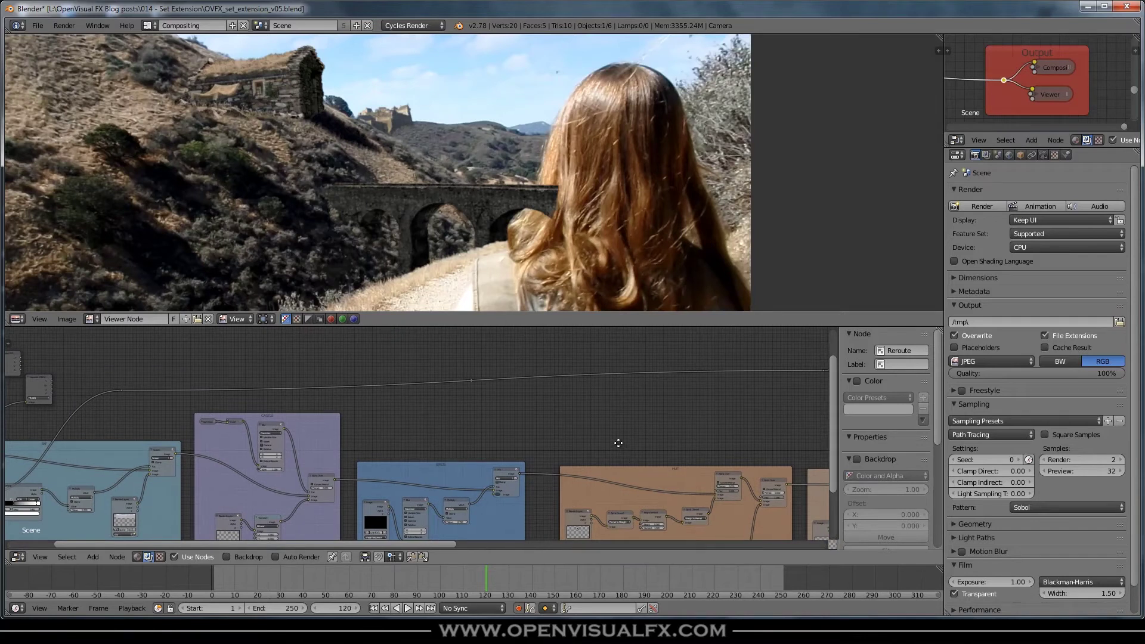
mouse_move(619, 443)
middle_down()
mouse_move(630, 436)
mouse_move(420, 396)
mouse_move(242, 448)
middle_up()
middle_drag(705, 414, 519, 473)
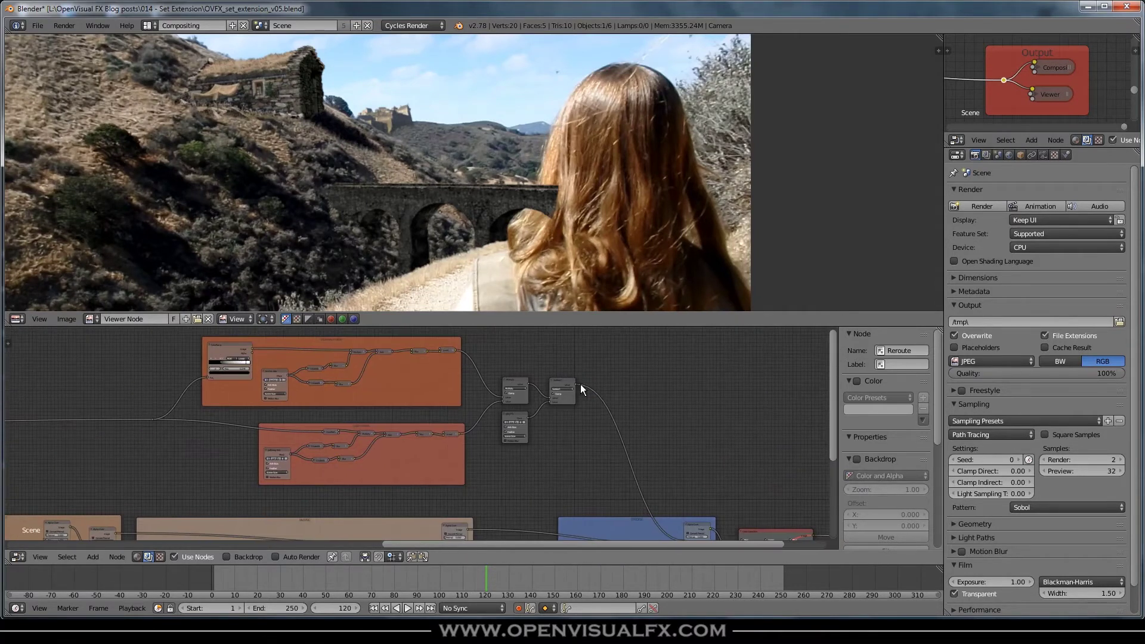
scroll(572, 422, up, 2)
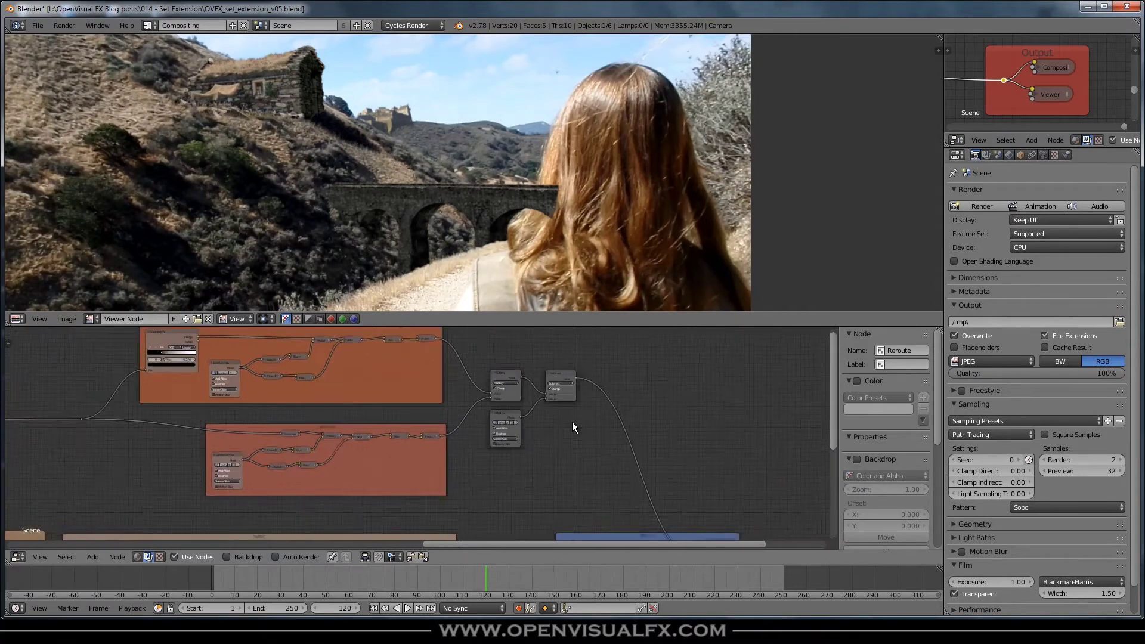
click(504, 373)
scroll(500, 374, up, 2)
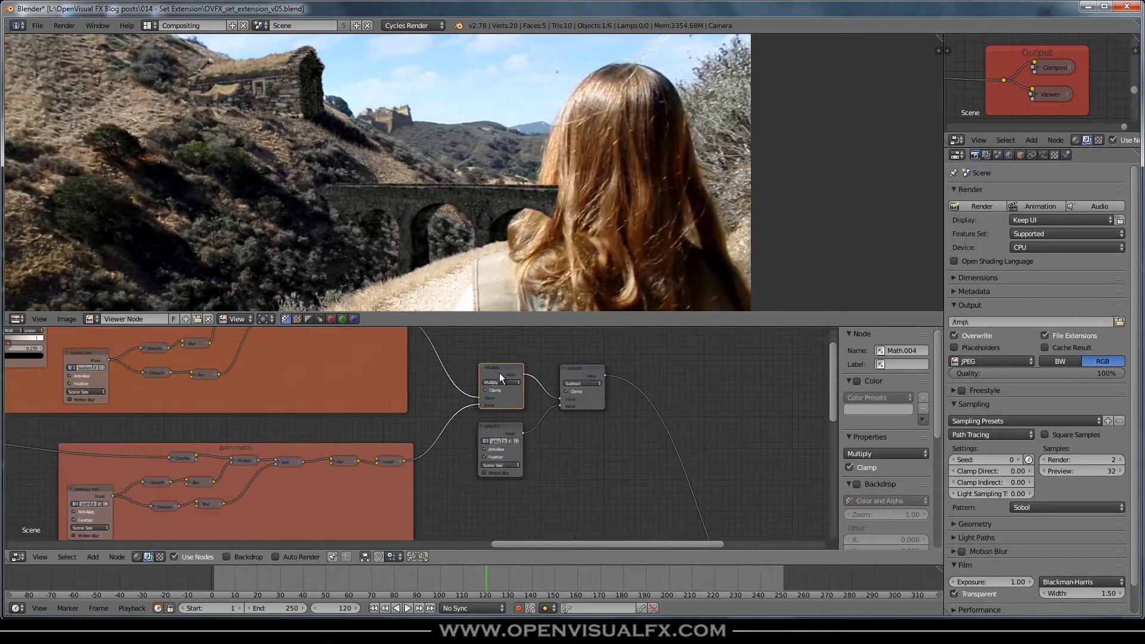
scroll(500, 406, down, 1)
mouse_move(349, 371)
middle_down()
mouse_move(453, 431)
mouse_move(449, 408)
middle_up()
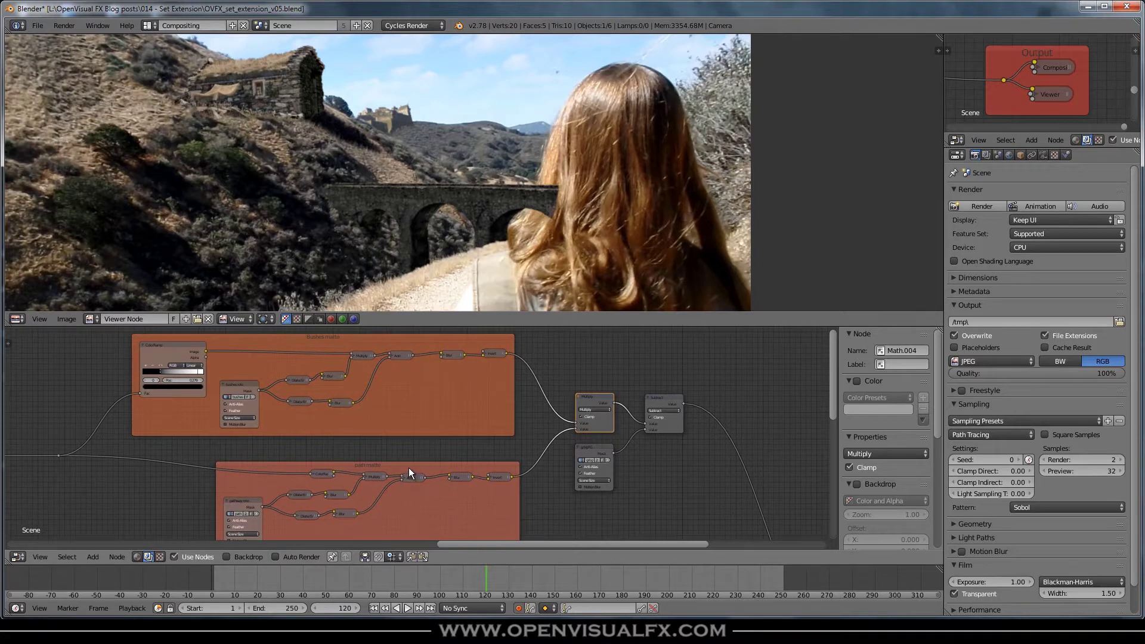
Collapse the Multiply, mask and Subtract nodes and slide them onto their links.
mouse_move(408, 468)
mouse_down()
mouse_move(388, 457)
mouse_move(409, 456)
mouse_up()
click(590, 395)
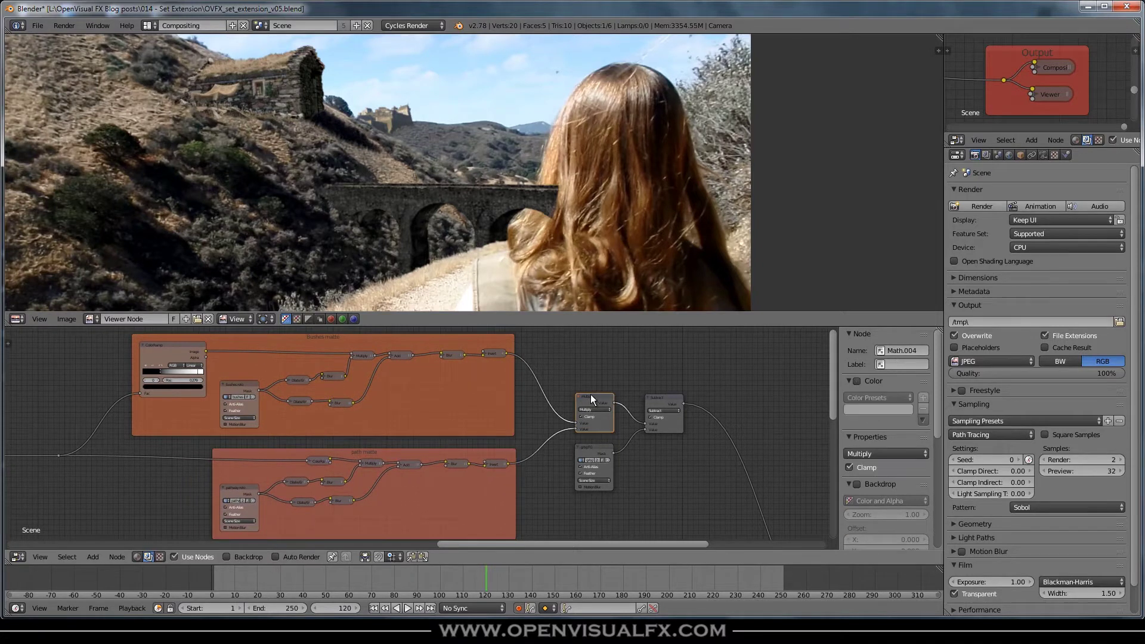
key(h)
mouse_move(591, 395)
mouse_down()
mouse_move(561, 426)
mouse_move(580, 448)
mouse_move(562, 450)
mouse_up()
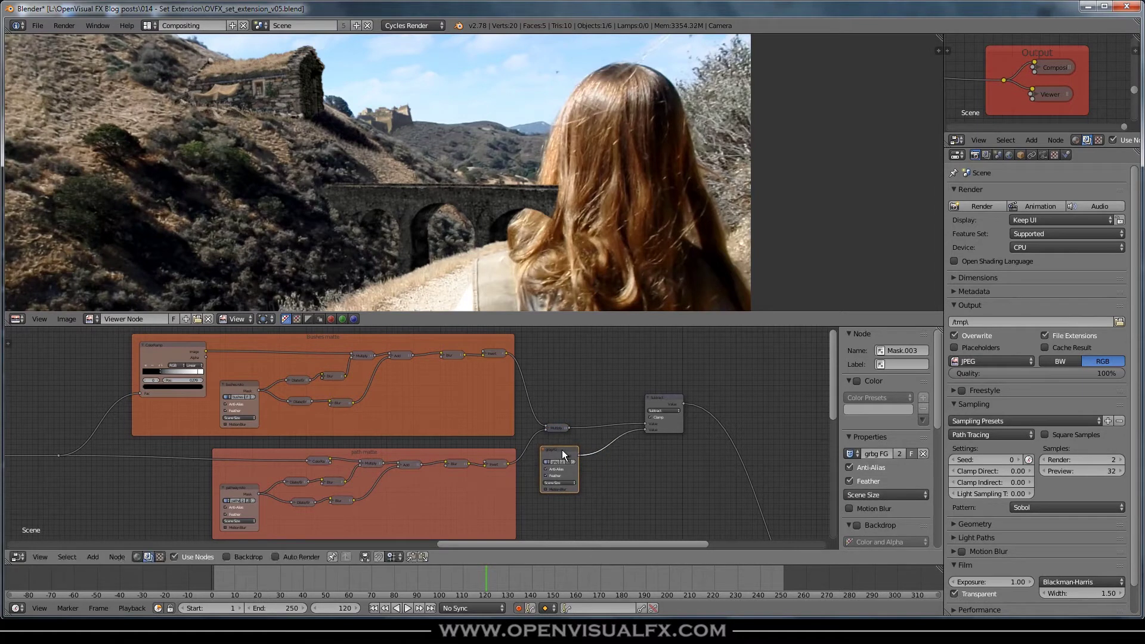
key(h)
click(665, 398)
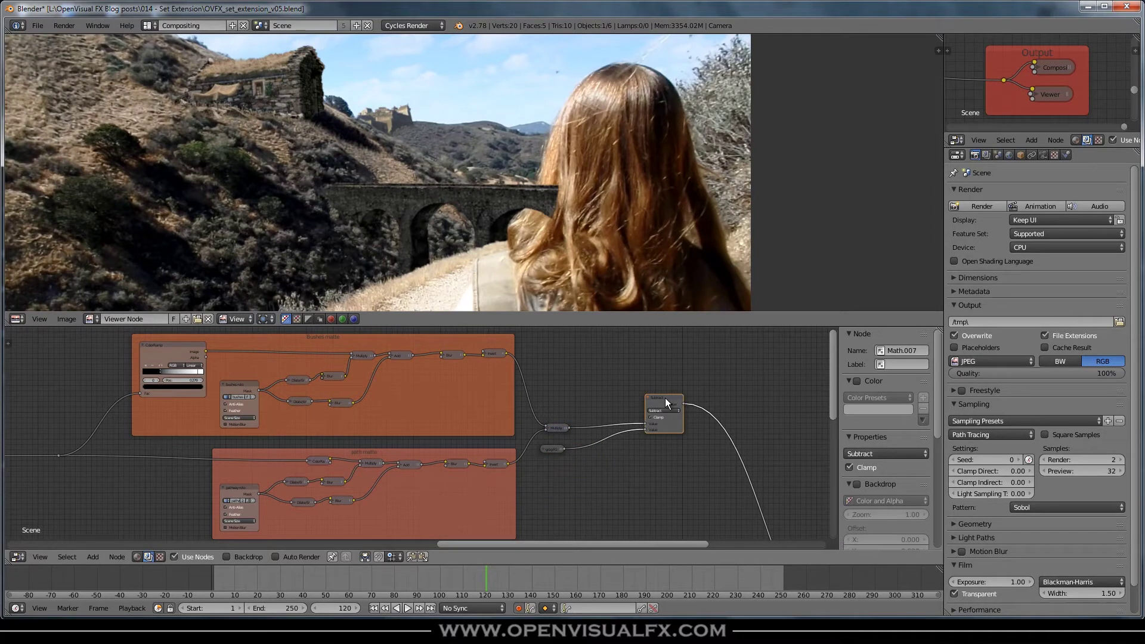
key(h)
drag(666, 398, 589, 427)
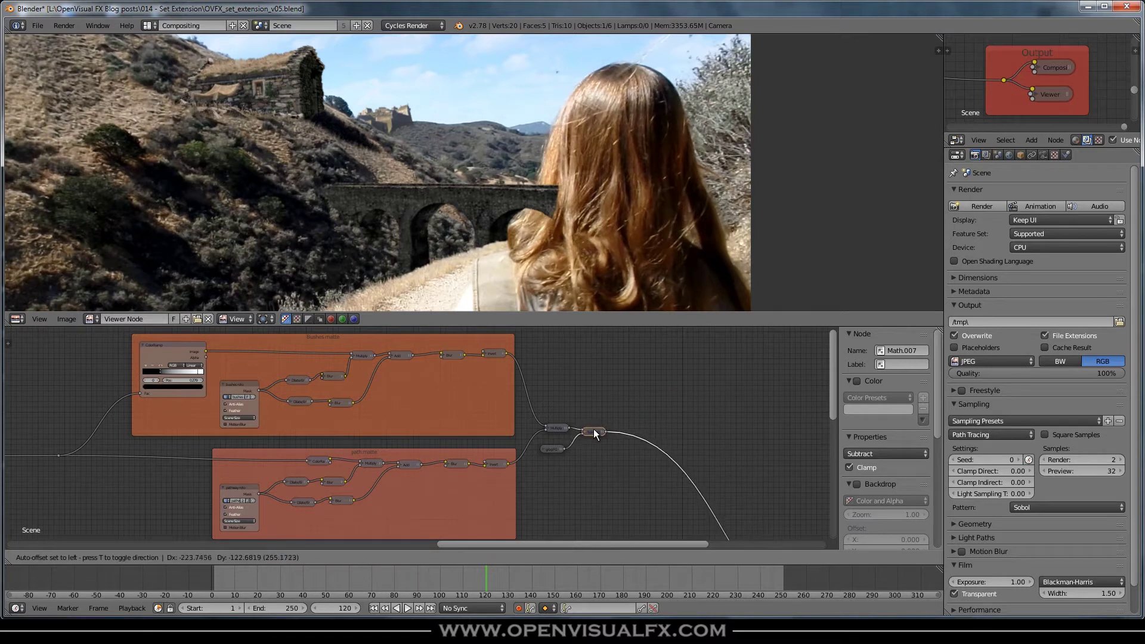
click(597, 426)
mouse_move(597, 426)
middle_down()
mouse_move(512, 448)
mouse_move(497, 427)
middle_up()
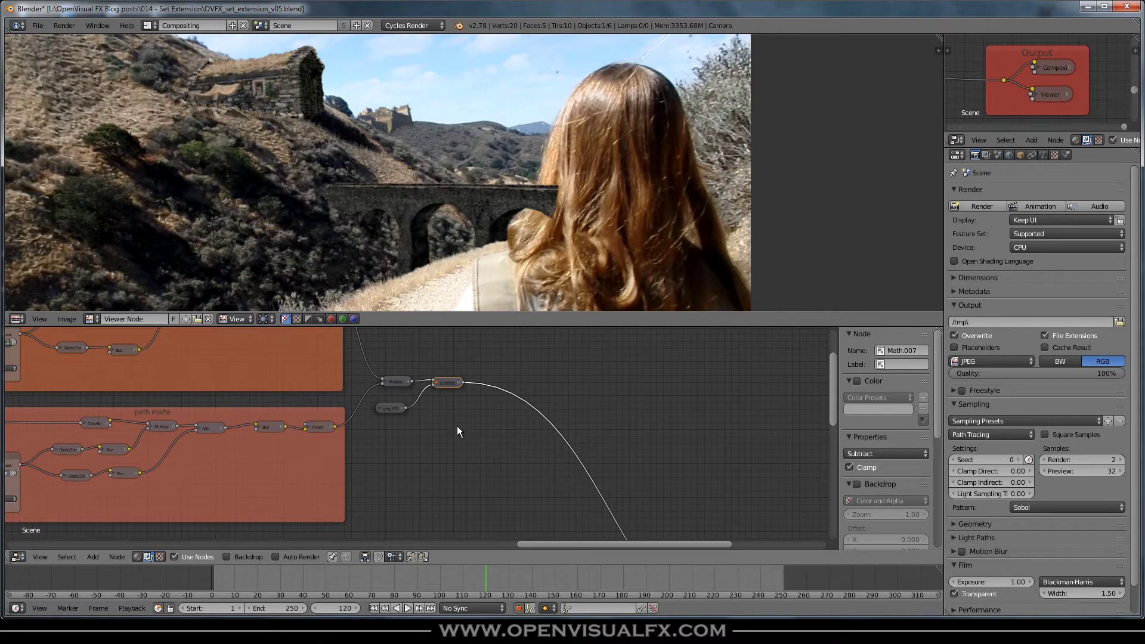
Add a Mask input node using the 'girl head 1' mask.
key(shift+a)
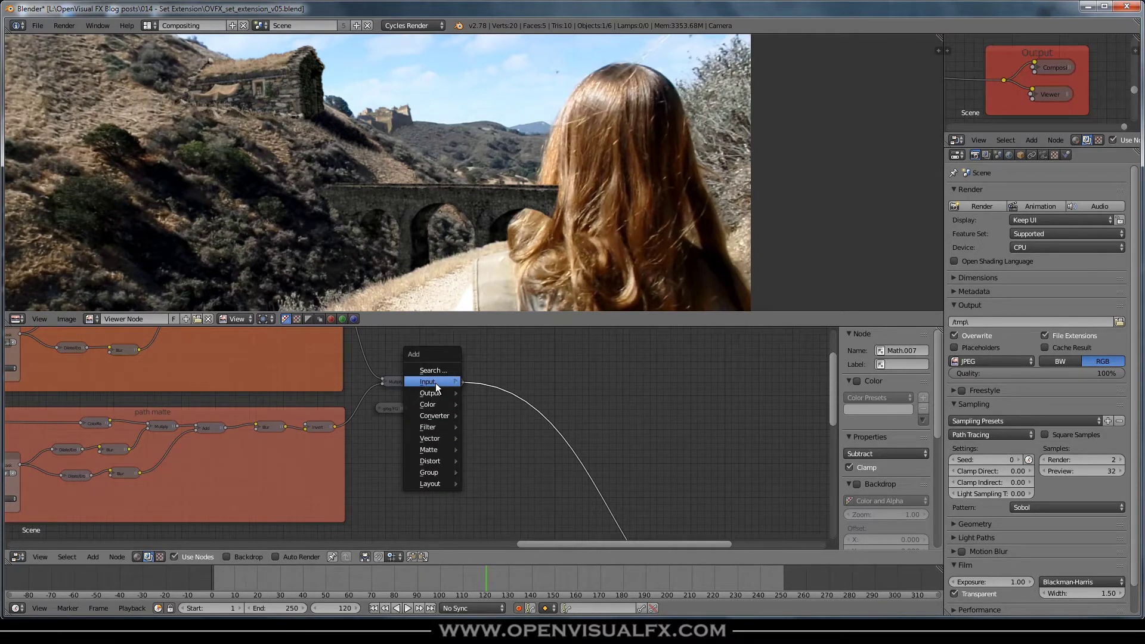
mouse_move(428, 382)
click(495, 395)
click(454, 468)
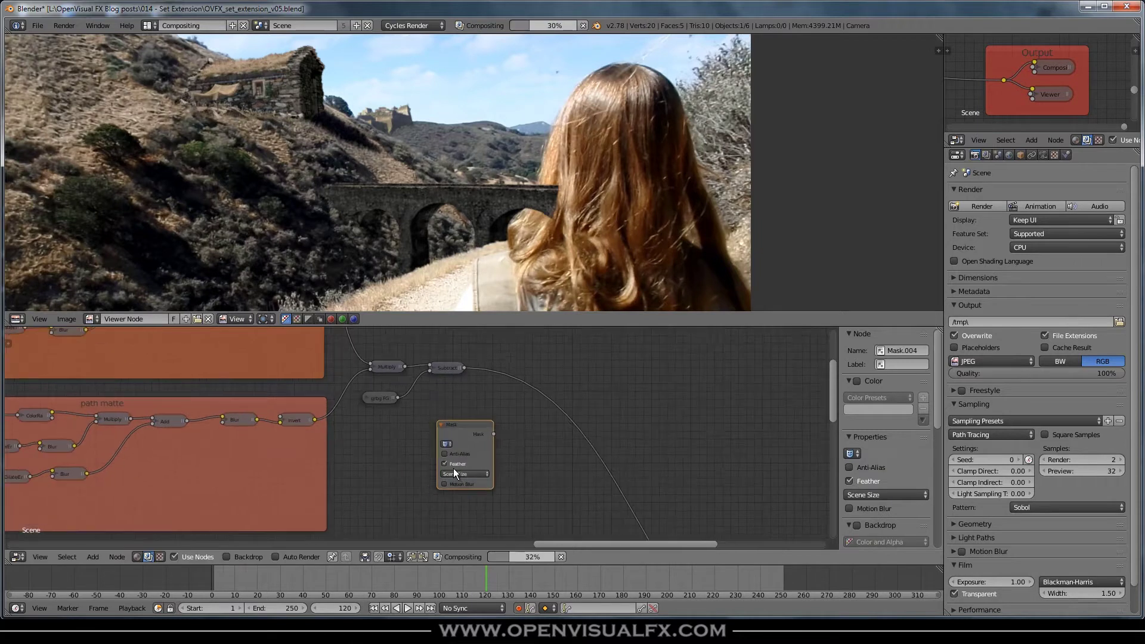
scroll(454, 468, up, 1)
click(446, 440)
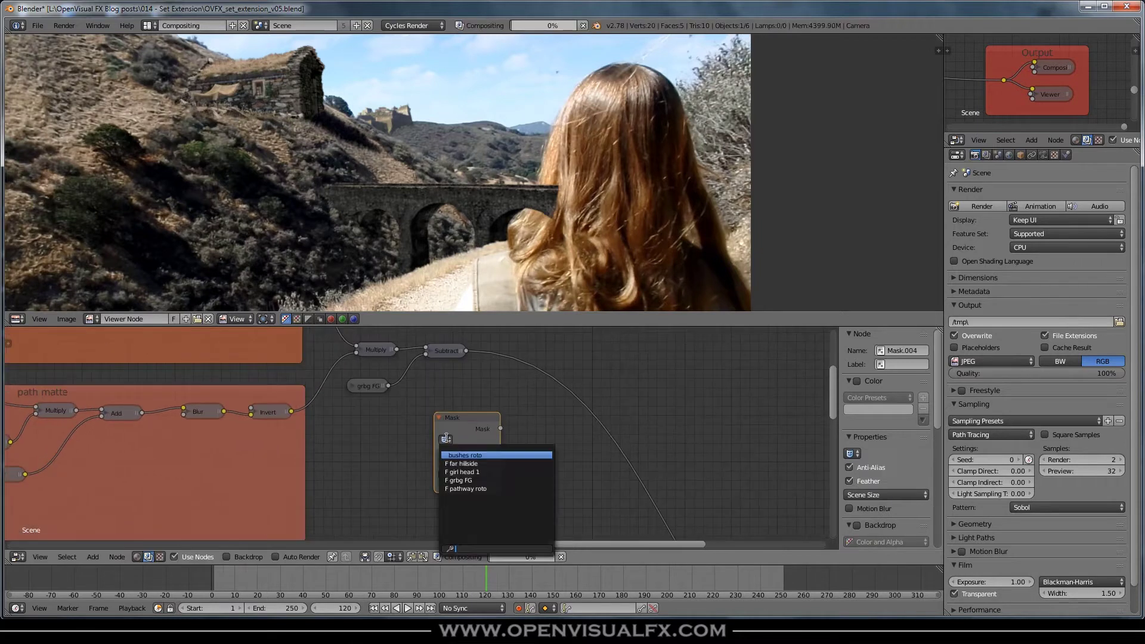
click(469, 473)
Reposition the Mask node, preview the Subtract matte, and add a reroute on the output links.
drag(494, 417, 466, 404)
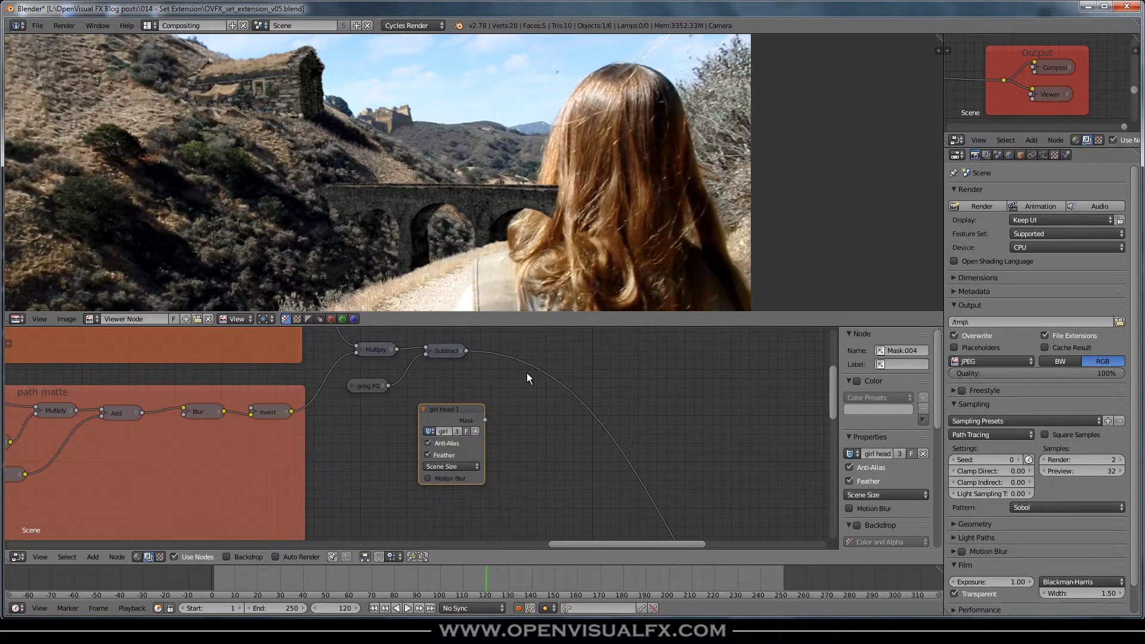
ctrl+shift+click(452, 351)
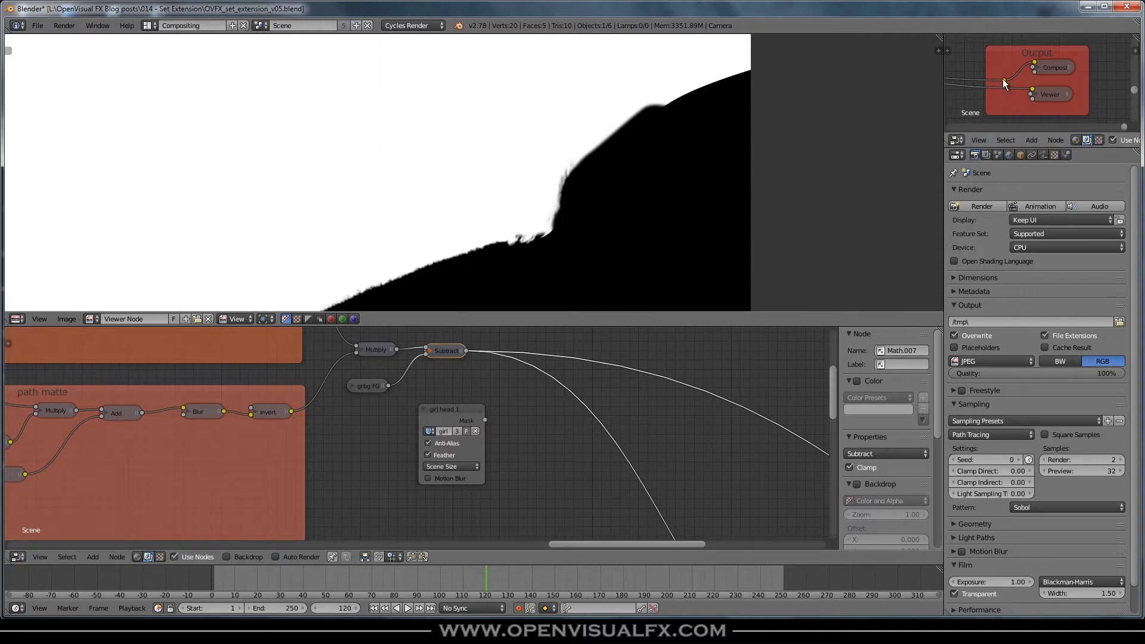
shift+right_drag(1003, 73, 1003, 88)
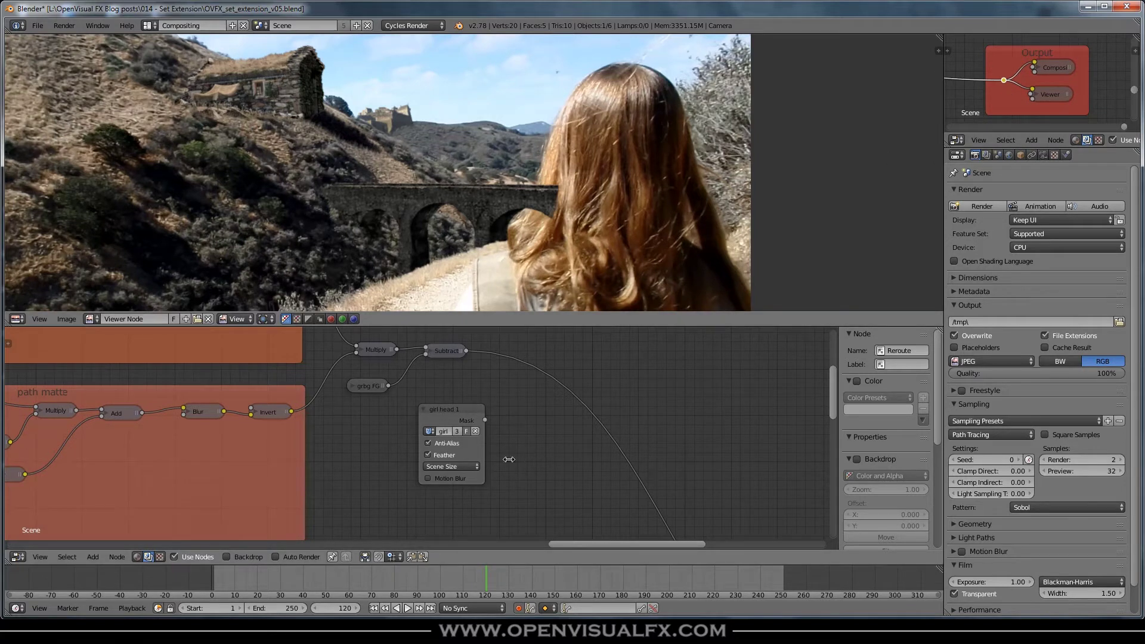
Duplicate the Subtract node after the first and feed it the girl head 1 mask.
key(shift+a)
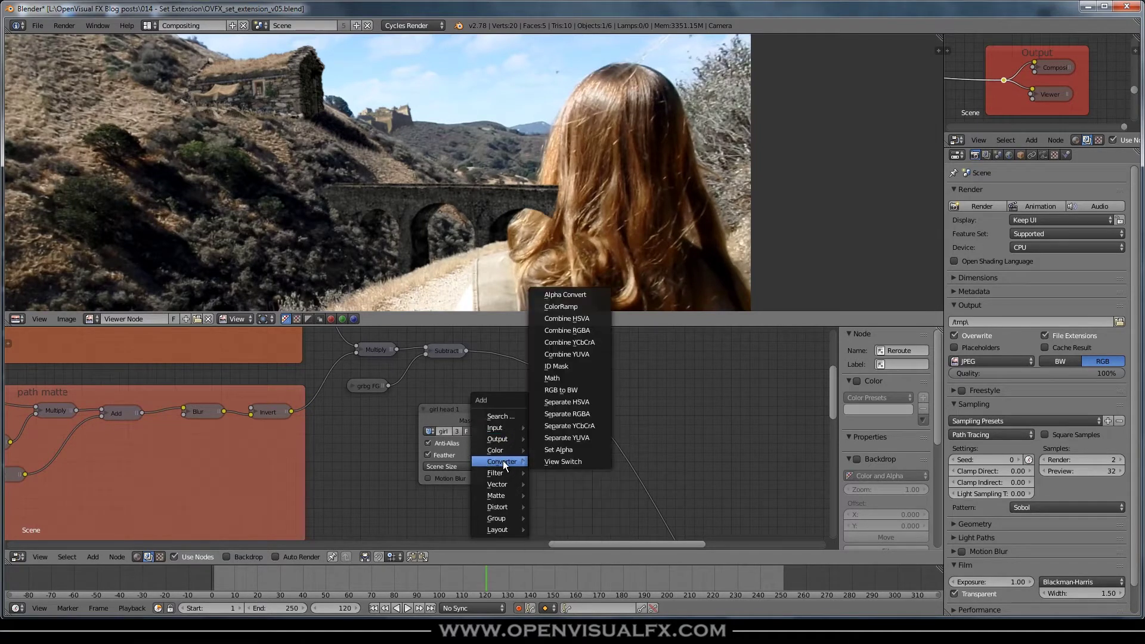
click(444, 354)
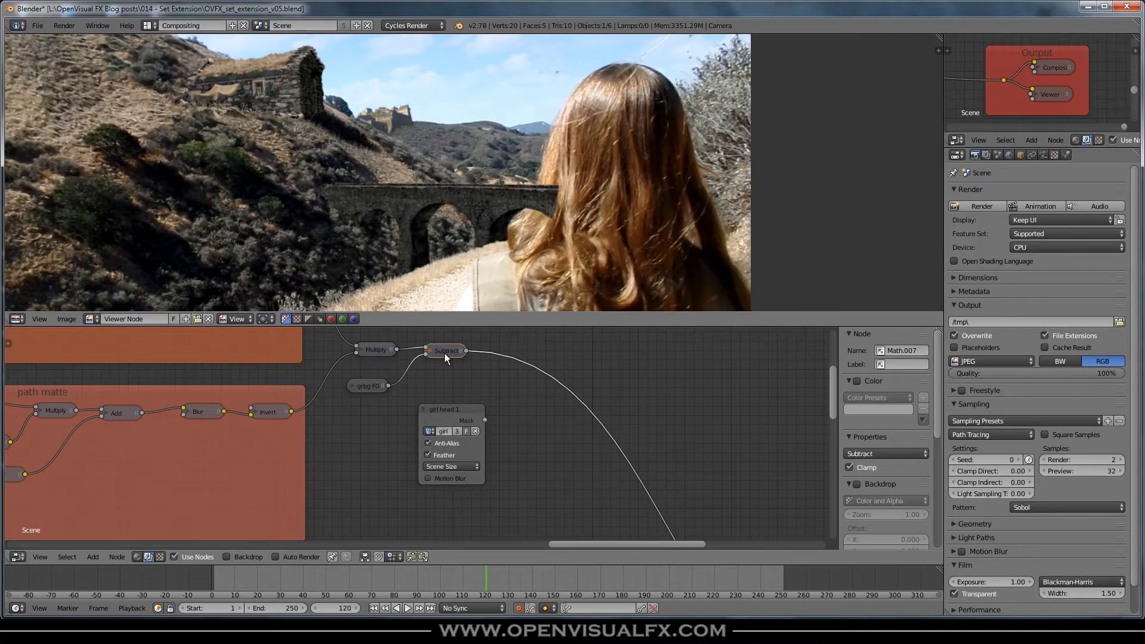
key(shift+d)
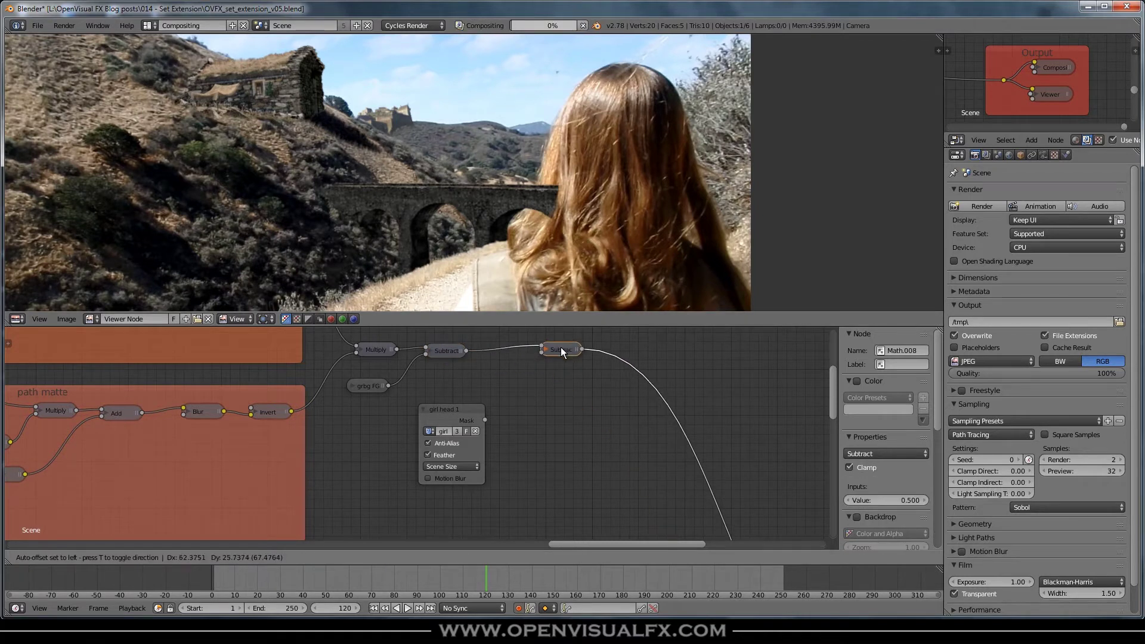
click(563, 359)
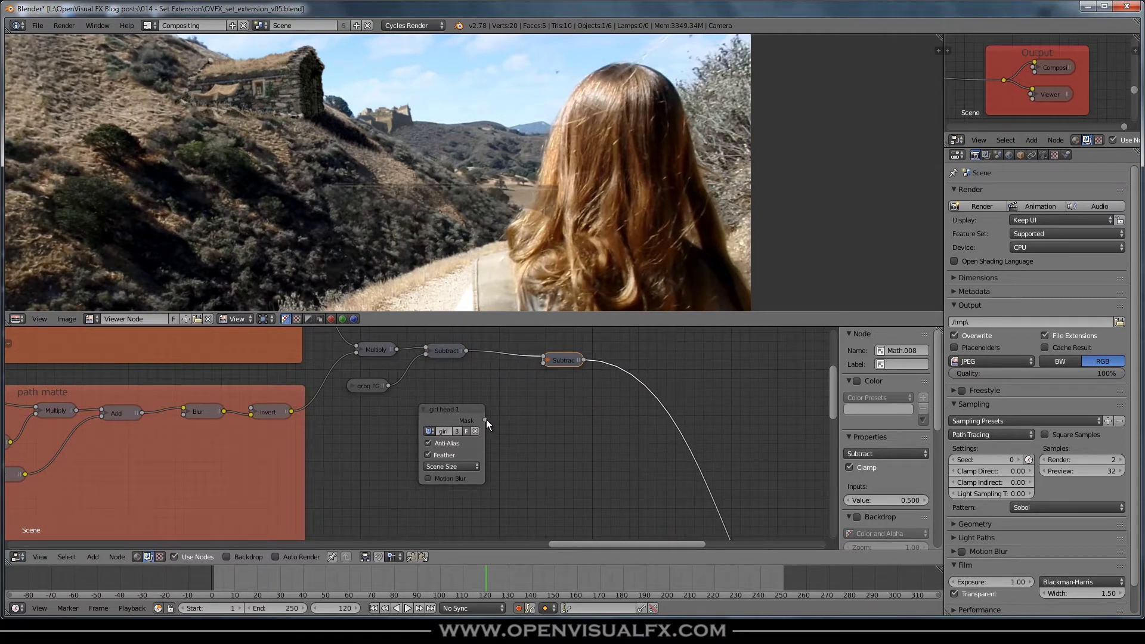
drag(487, 420, 543, 367)
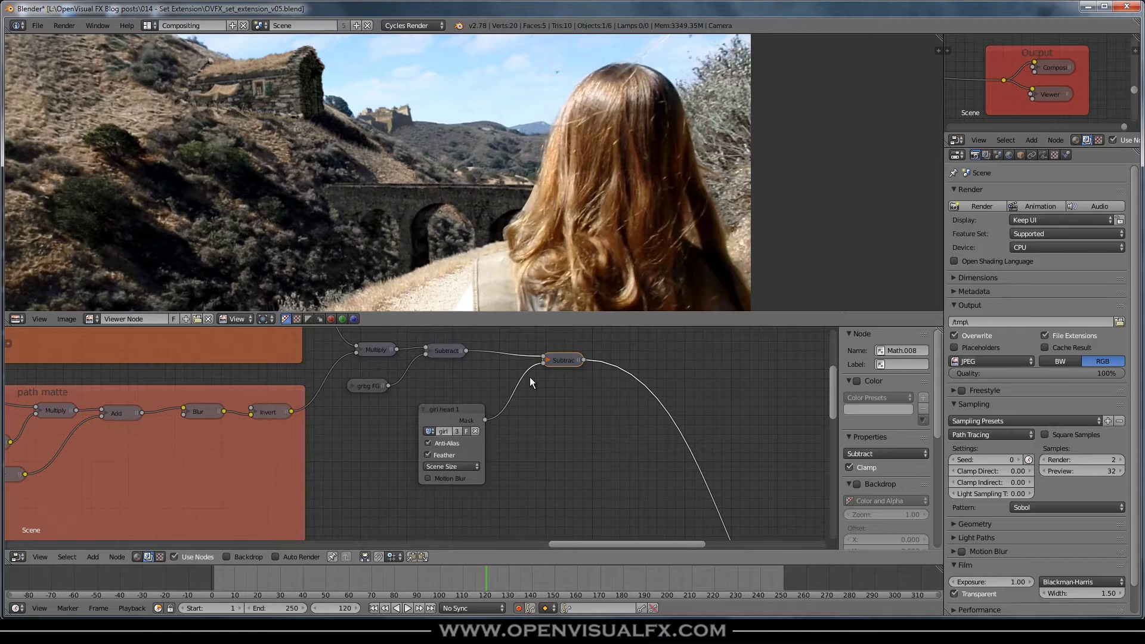
scroll(510, 207, up, 2)
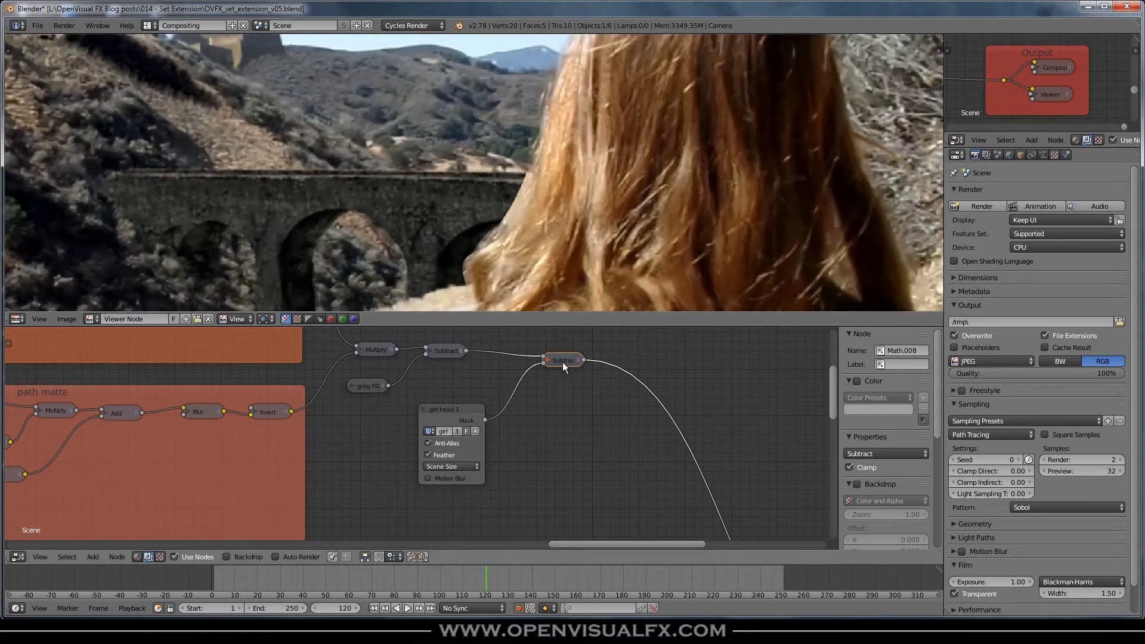
drag(563, 362, 555, 358)
Enable motion blur on the girl head 1 mask and space out its nodes.
click(428, 479)
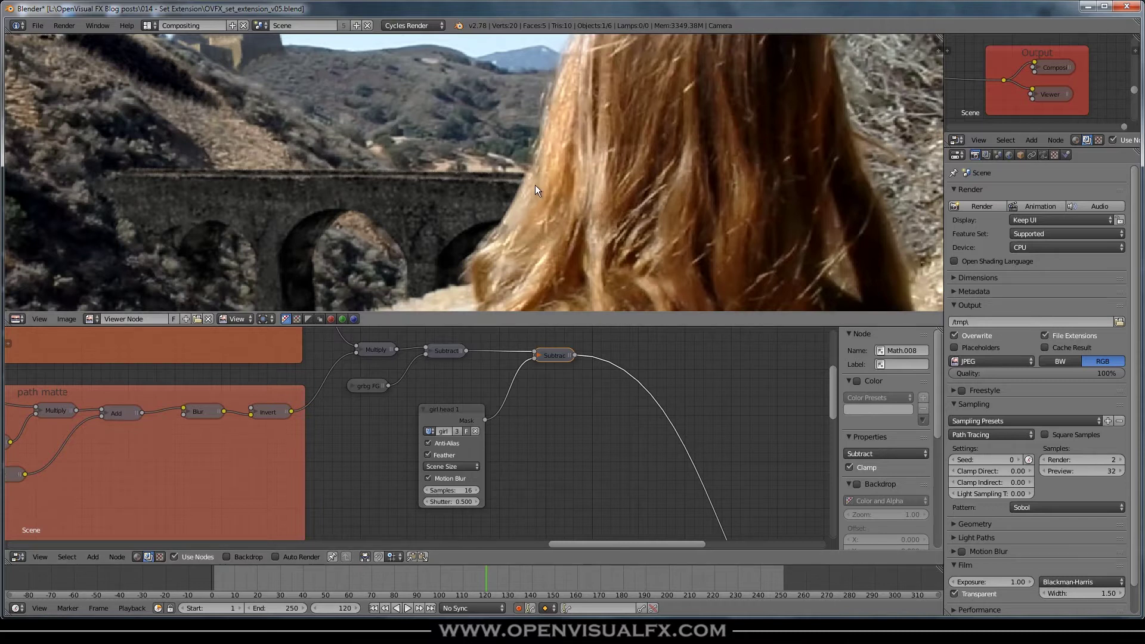
scroll(536, 185, down, 2)
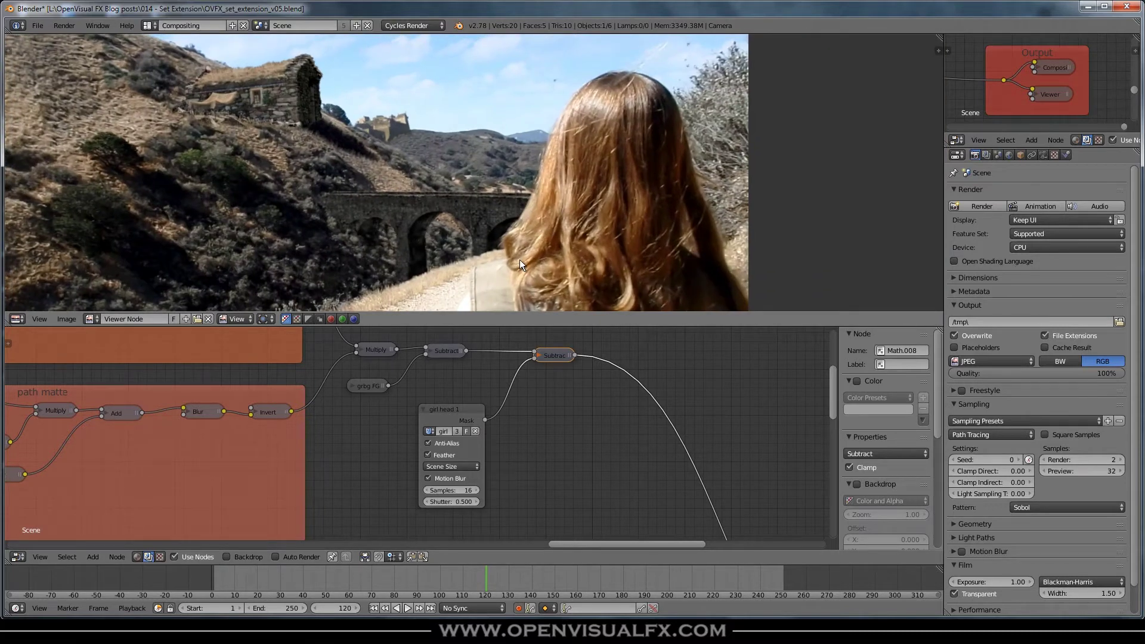
scroll(516, 227, up, 3)
drag(457, 410, 382, 426)
drag(564, 357, 589, 357)
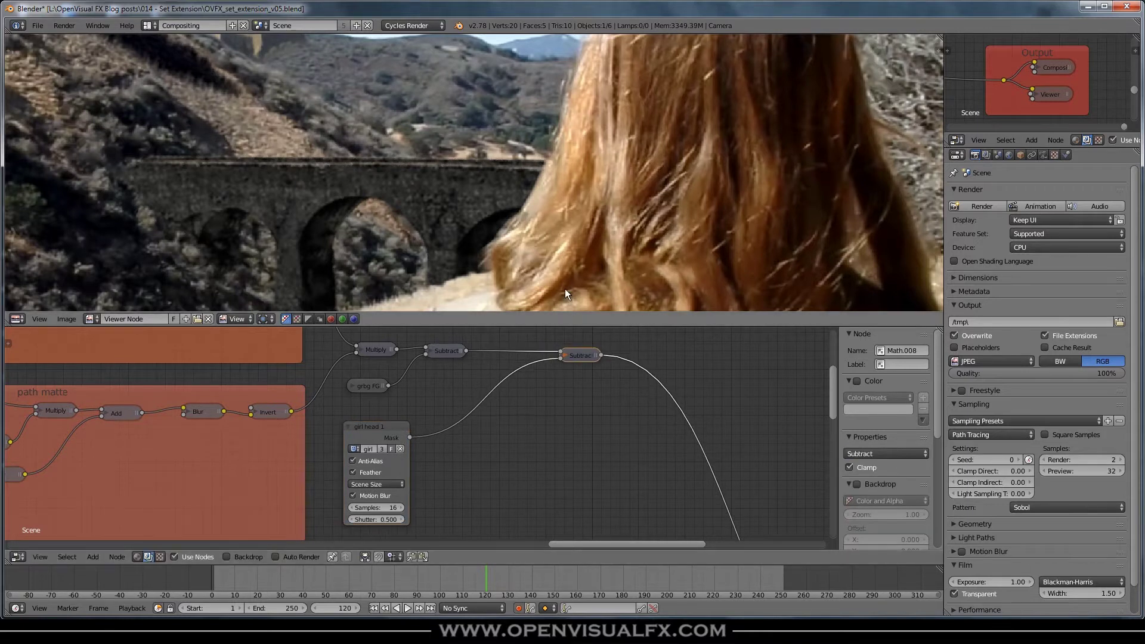
scroll(522, 211, down, 1)
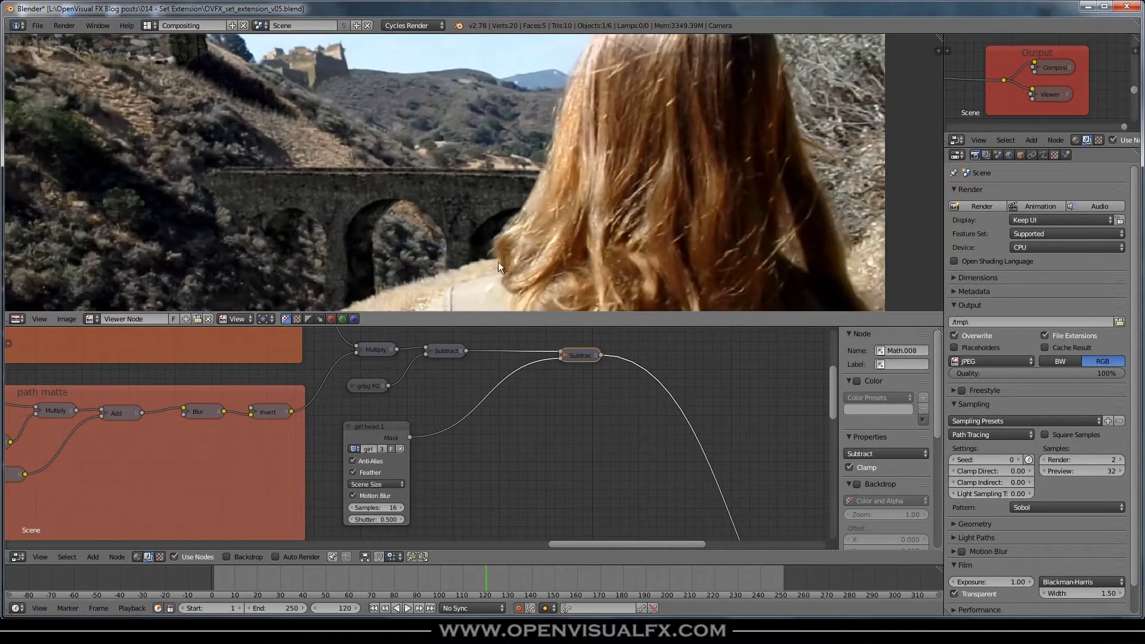
Duplicate the Blur node onto the mask-to-Subtract link and expand it.
drag(379, 423, 370, 423)
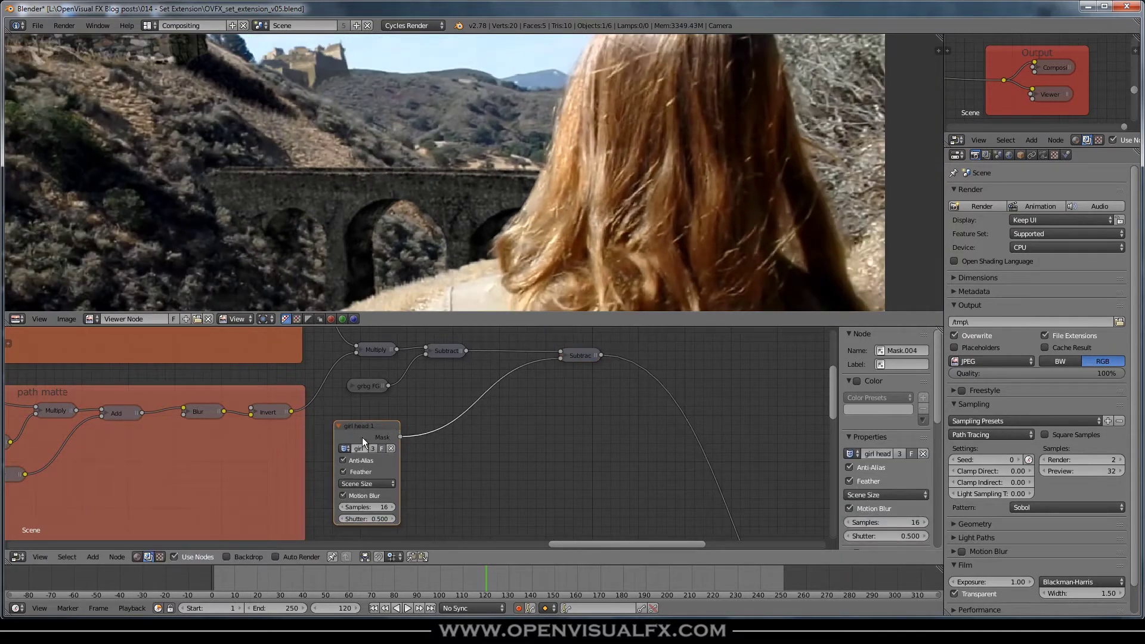
click(199, 411)
key(shift+d)
click(493, 395)
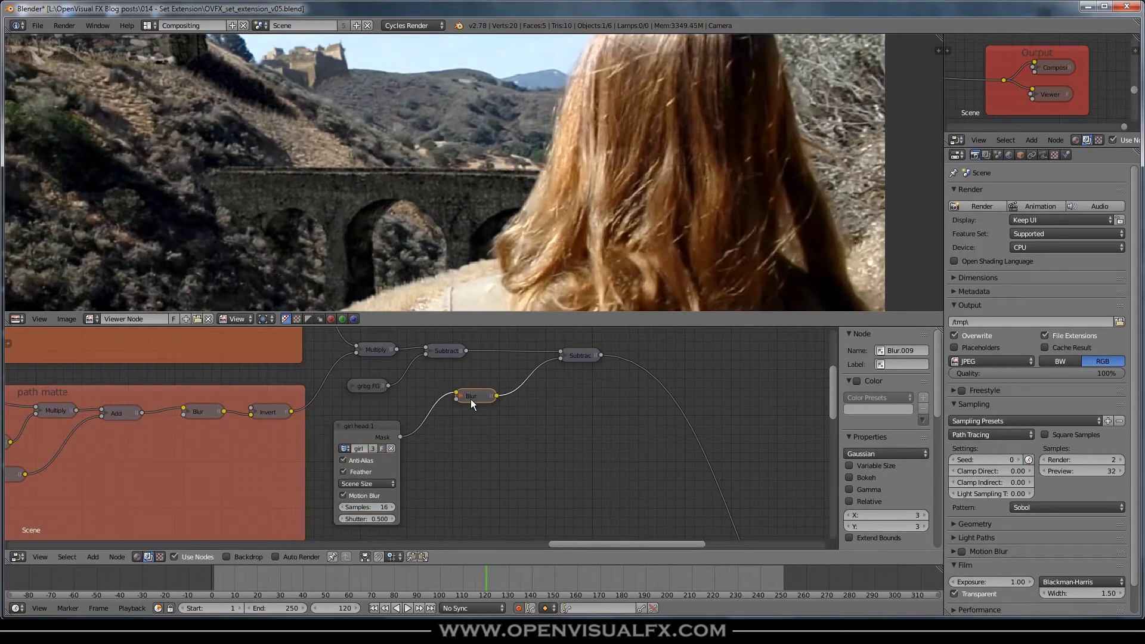
key(h)
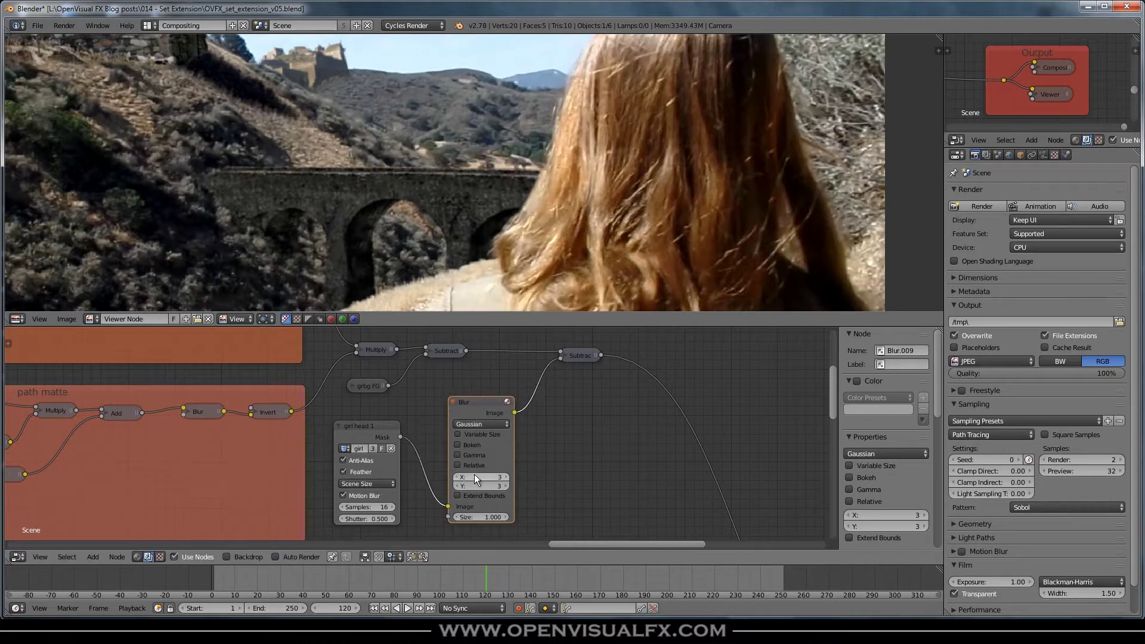
scroll(478, 474, up, 1)
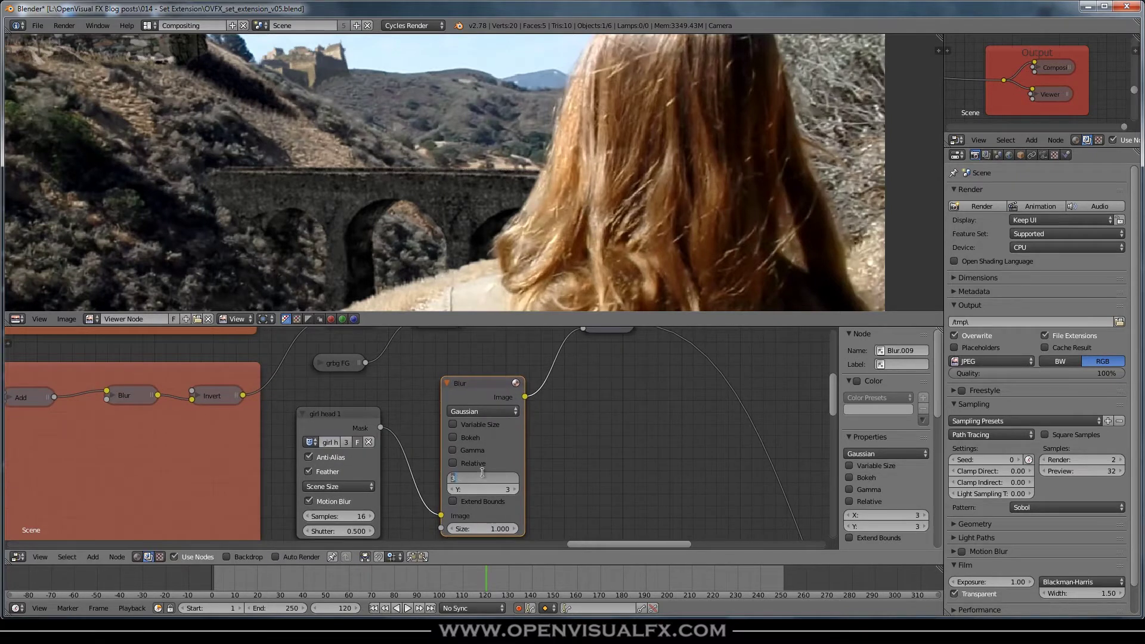
text(6)
key(Return)
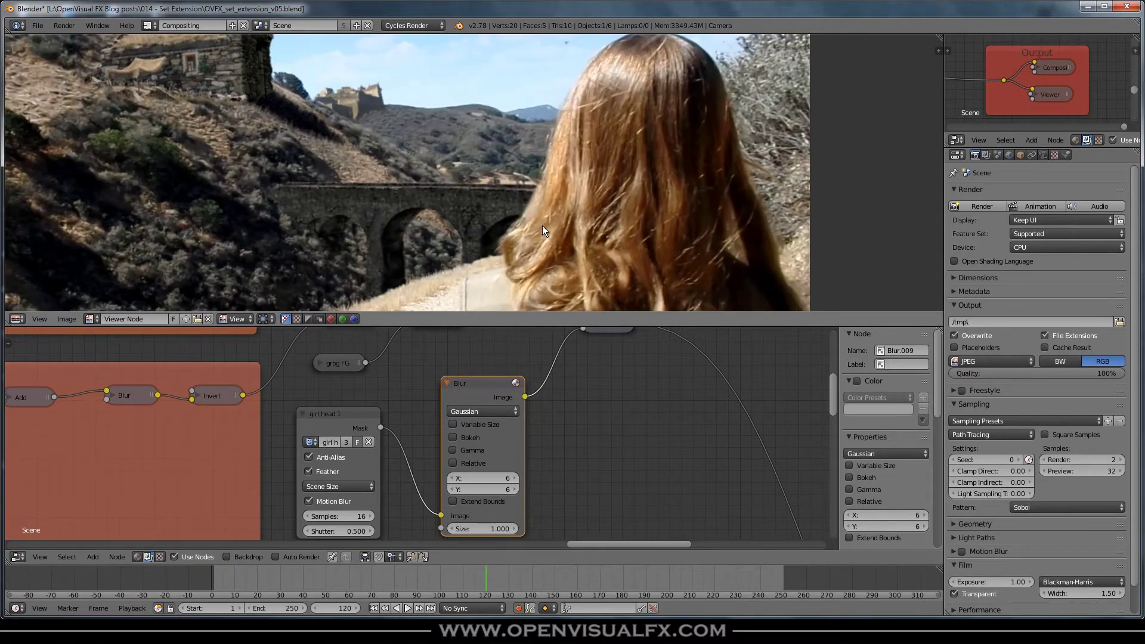
scroll(543, 229, up, 3)
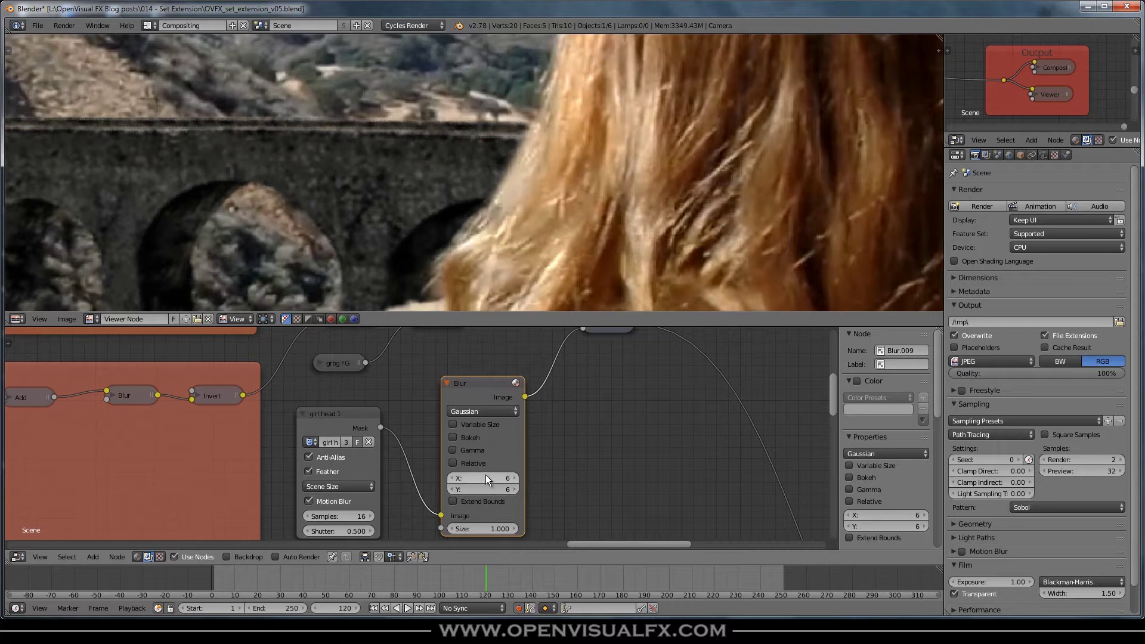
Set the new Blur node's X and Y sizes to 5.
drag(486, 475, 537, 470)
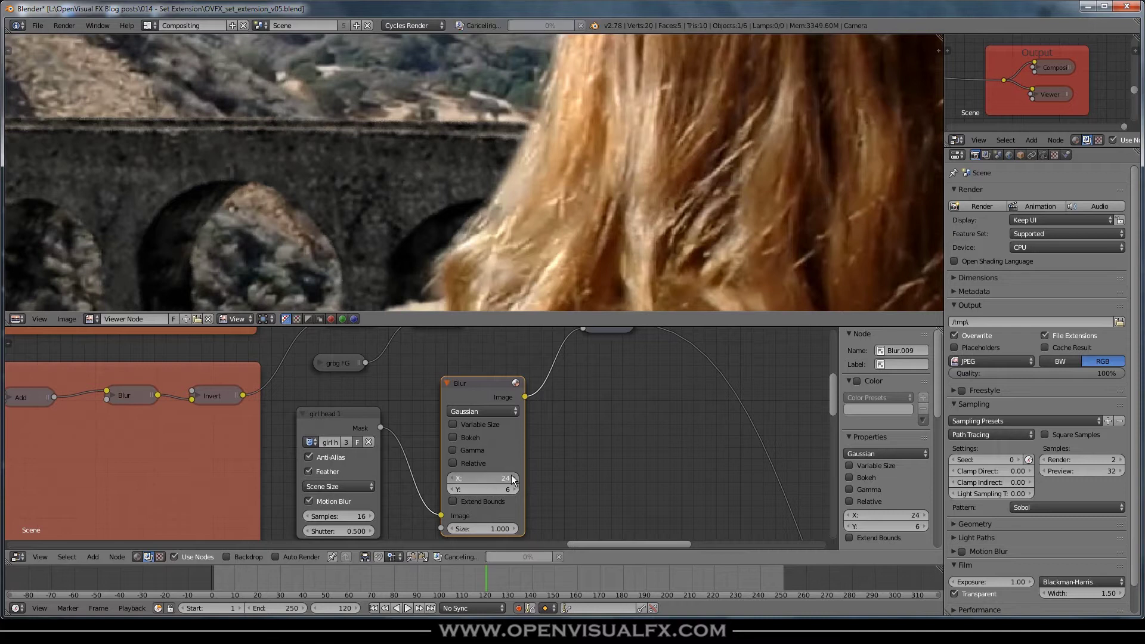
click(473, 475)
text(5)
key(Return)
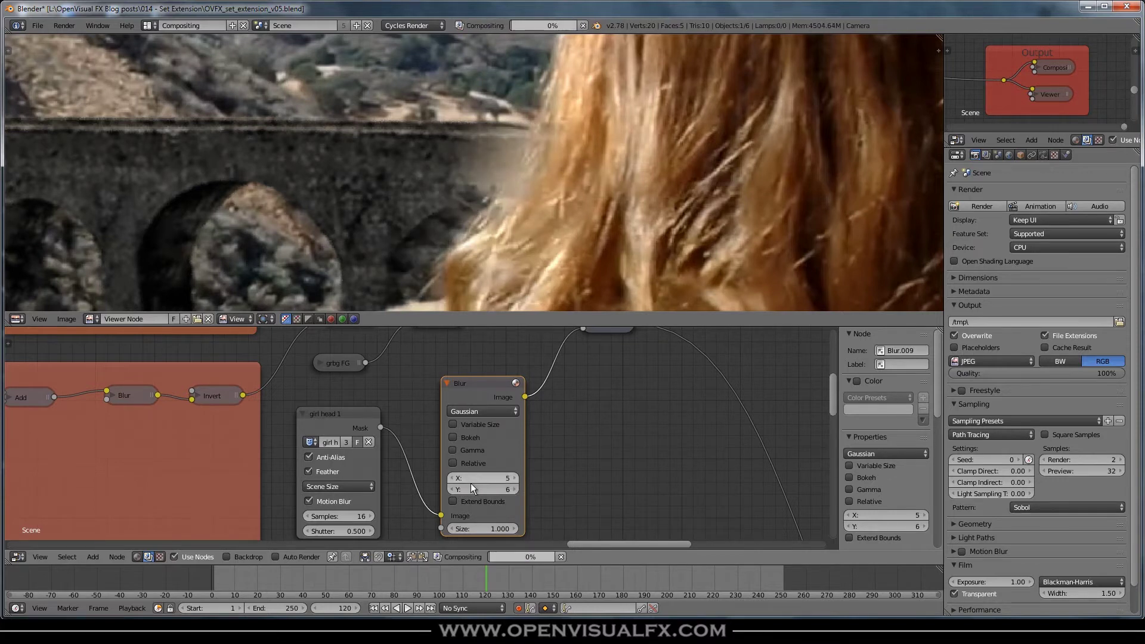
click(476, 492)
text(5)
key(Return)
scroll(481, 403, down, 1)
scroll(481, 402, down, 1)
Spread the girl head 1, Blur and Subtract nodes further apart.
drag(567, 352, 645, 354)
drag(488, 391, 562, 392)
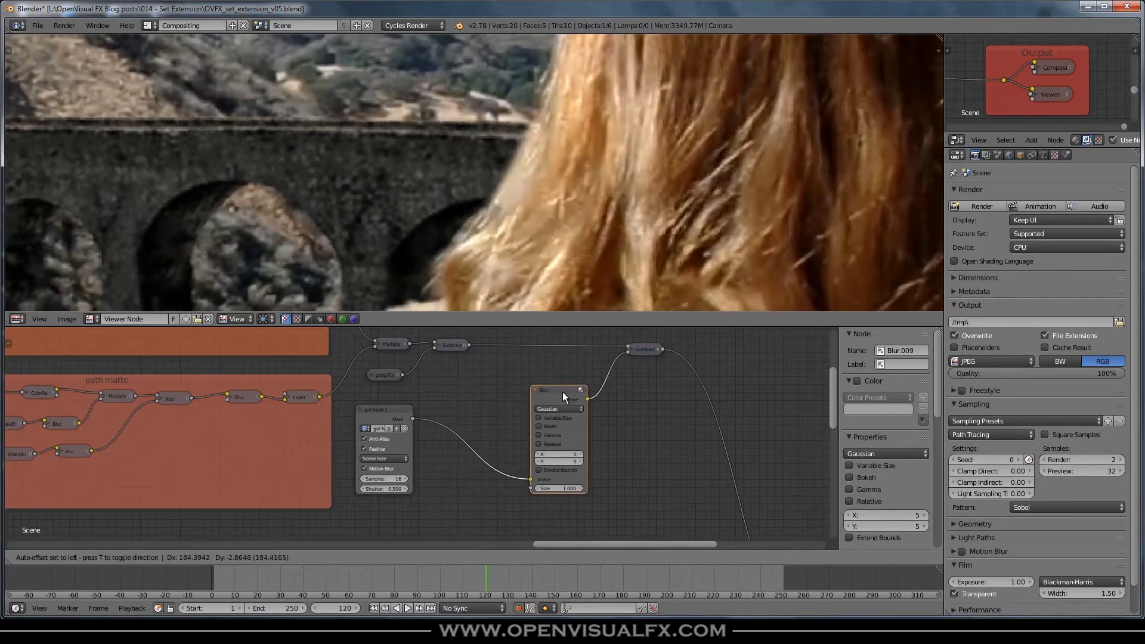
drag(390, 413, 382, 412)
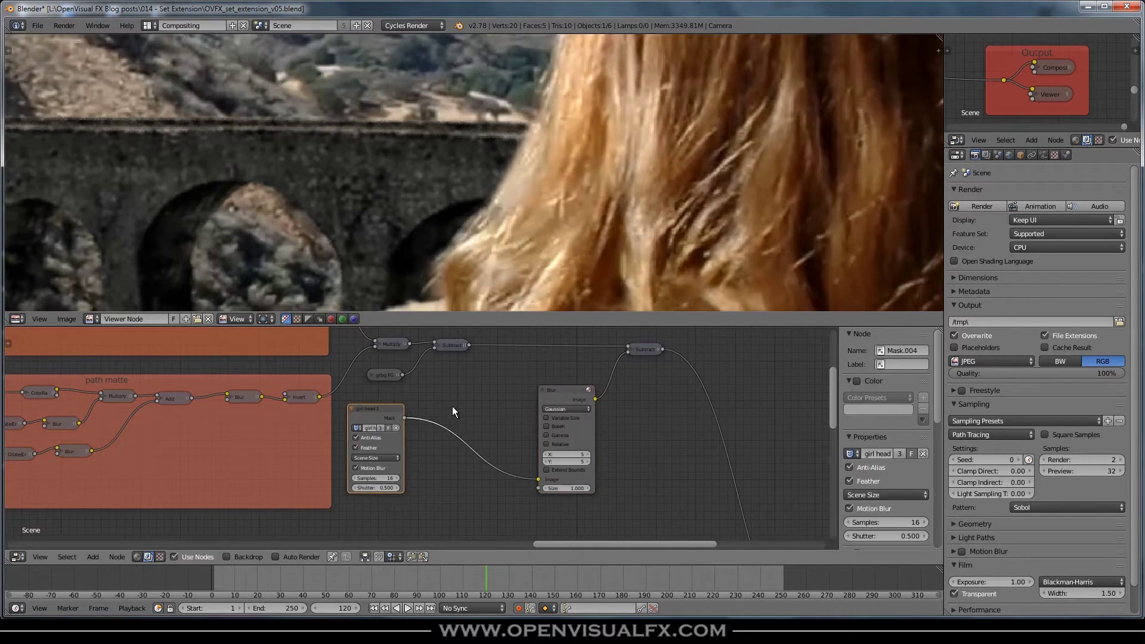
Insert a Dilate/Erode node between the girl head 1 mask and its Blur.
key(shift+a)
mouse_move(431, 454)
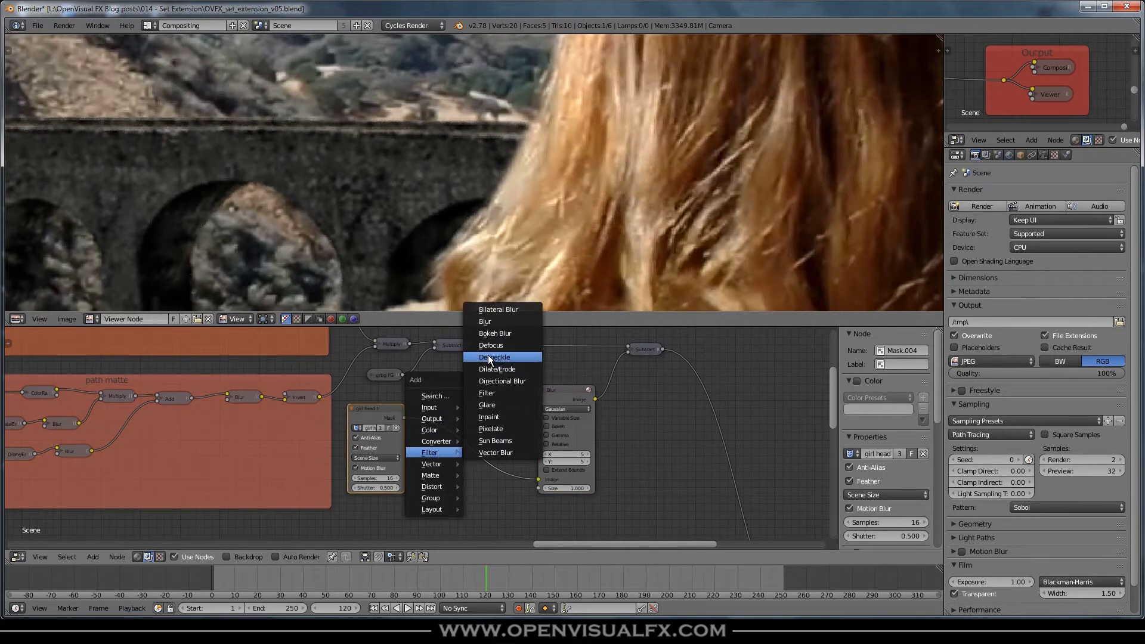
click(493, 368)
click(455, 448)
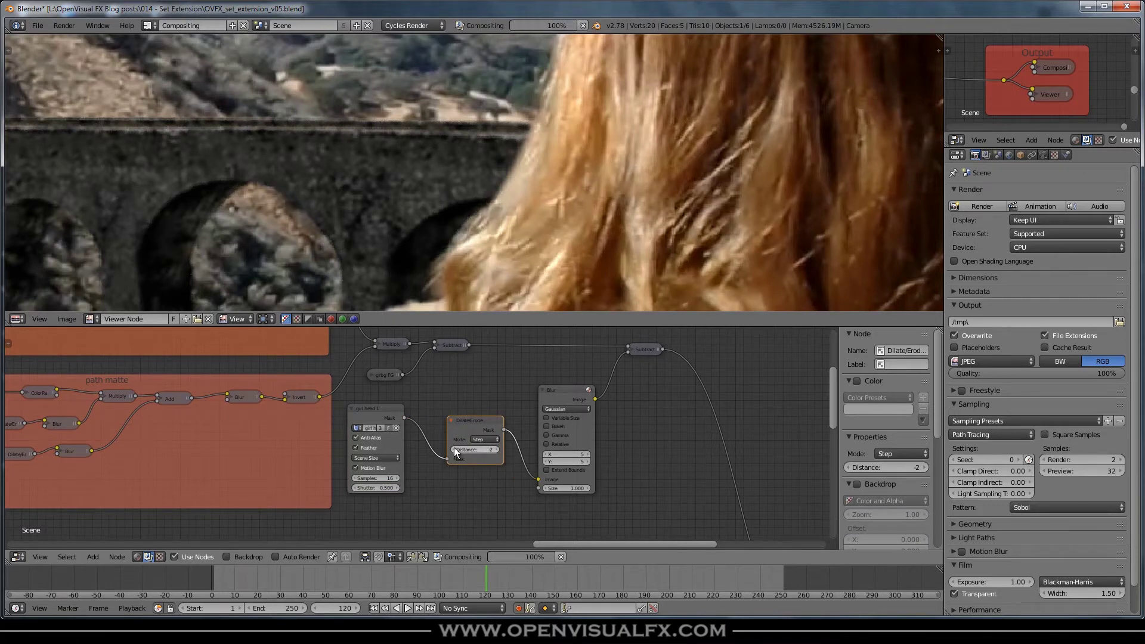
scroll(518, 250, down, 2)
scroll(522, 250, up, 2)
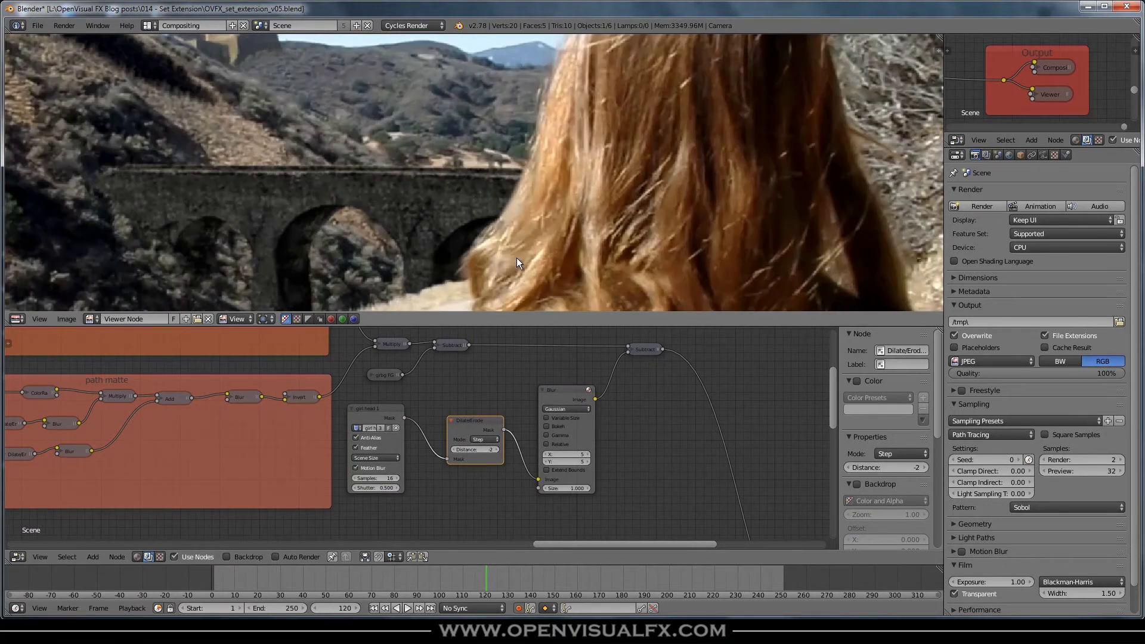
Raise the mask blur from 5 to 7 and inspect the bridge and hair edge.
click(588, 453)
click(588, 453)
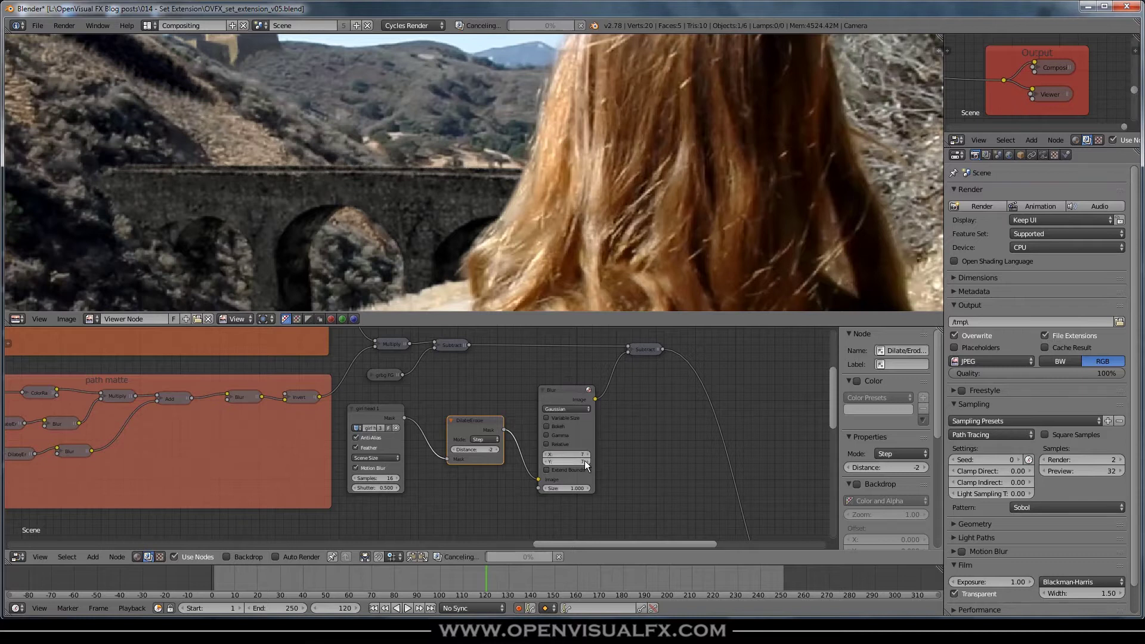
scroll(520, 188, down, 1)
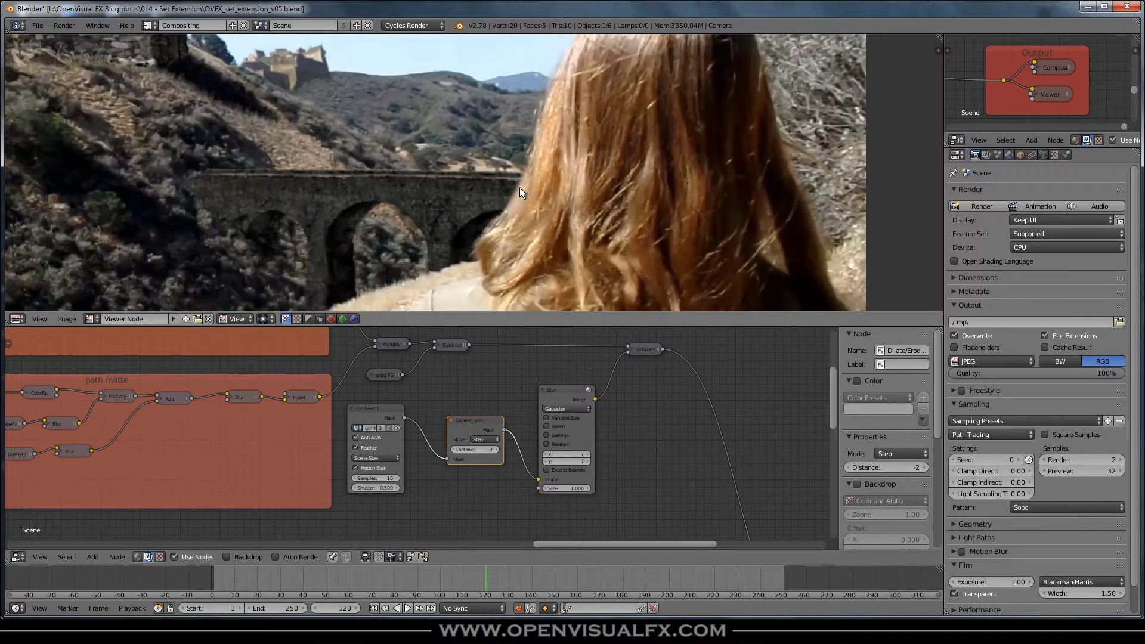
scroll(588, 157, down, 1)
scroll(595, 177, down, 1)
scroll(595, 176, down, 1)
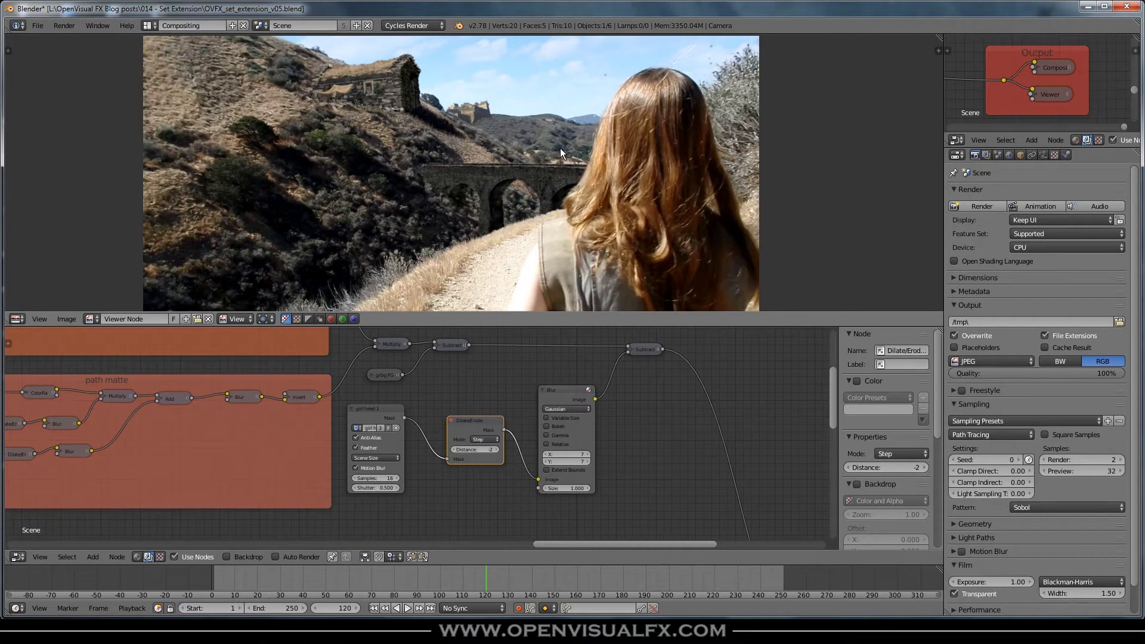
middle_drag(560, 157, 567, 186)
scroll(688, 139, up, 2)
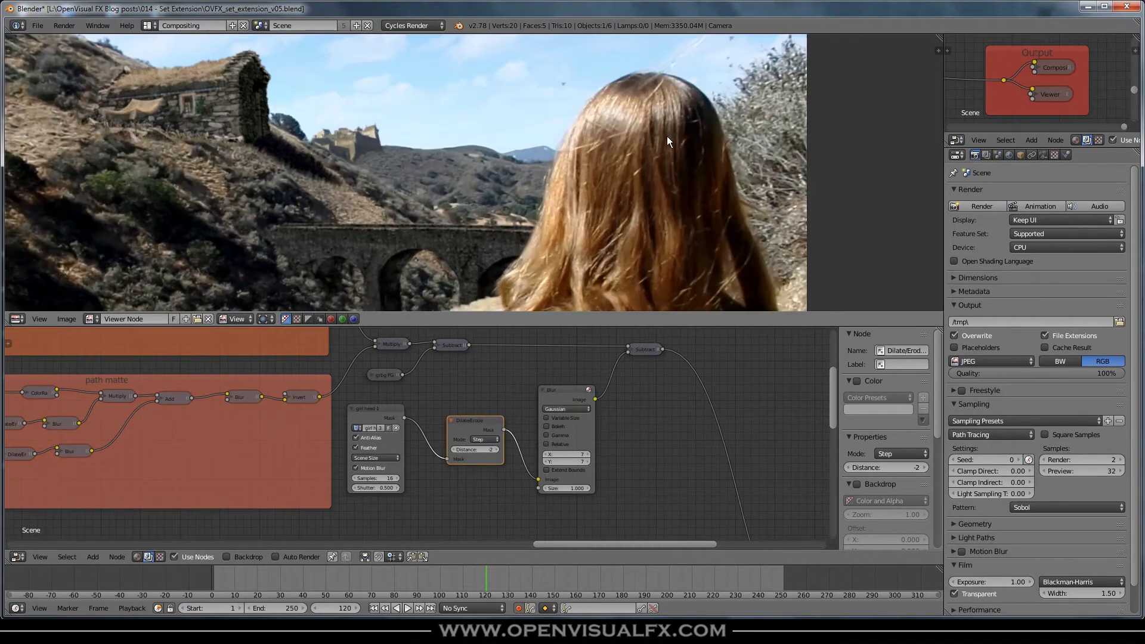
middle_drag(664, 134, 647, 184)
scroll(640, 175, up, 2)
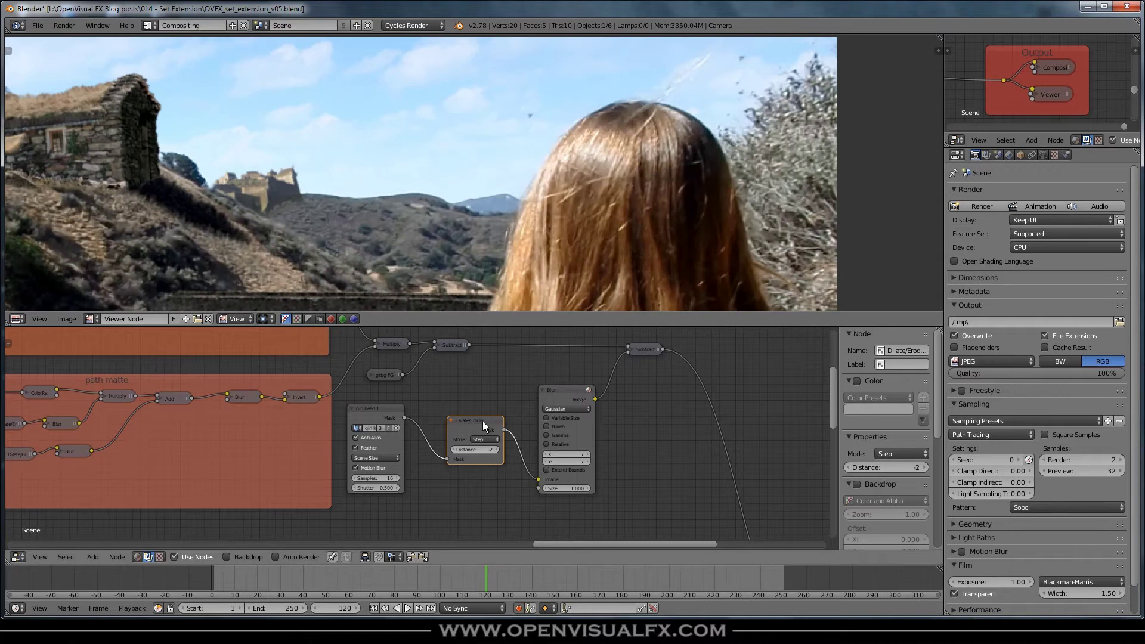
scroll(401, 431, down, 3)
scroll(149, 488, down, 2)
mouse_move(95, 493)
middle_down()
mouse_move(400, 432)
mouse_move(721, 403)
middle_up()
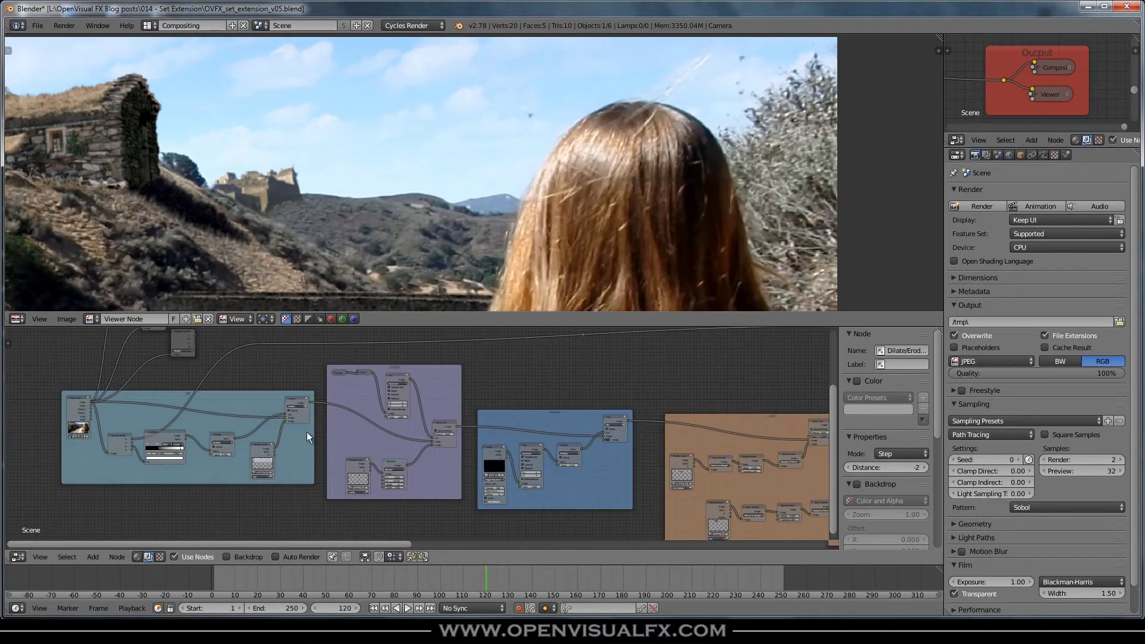
scroll(307, 432, up, 2)
Preview the SKY frame's Screen, Separate RGBA, ColorRamp, Multiply and sky render layer outputs.
middle_drag(215, 416, 395, 407)
scroll(395, 406, up, 1)
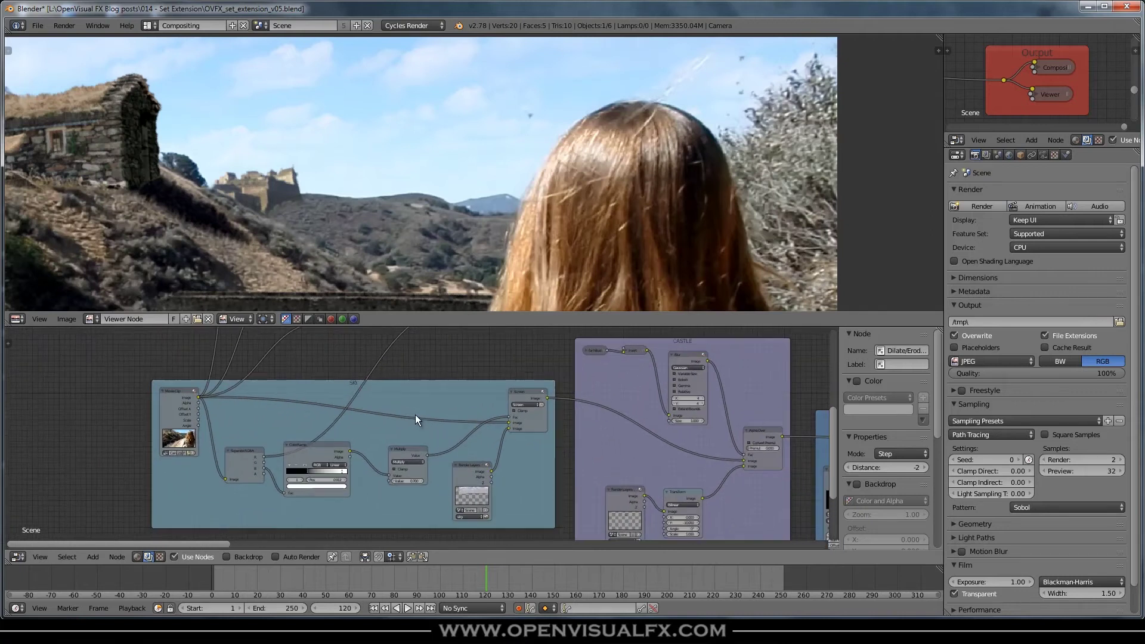
ctrl+shift+click(528, 391)
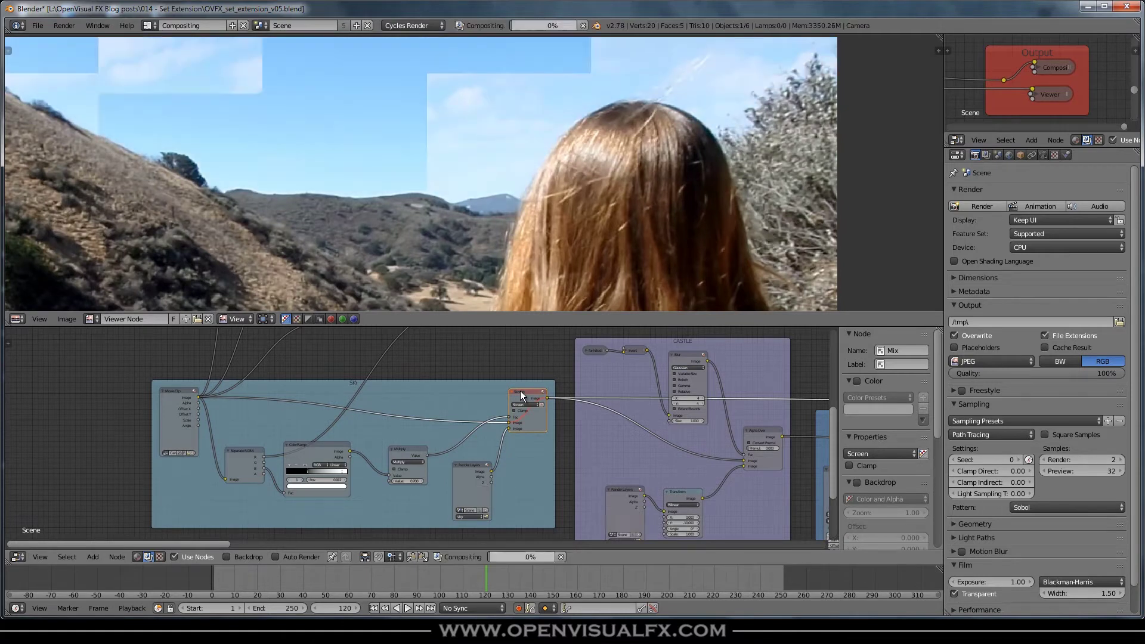
scroll(658, 127, up, 1)
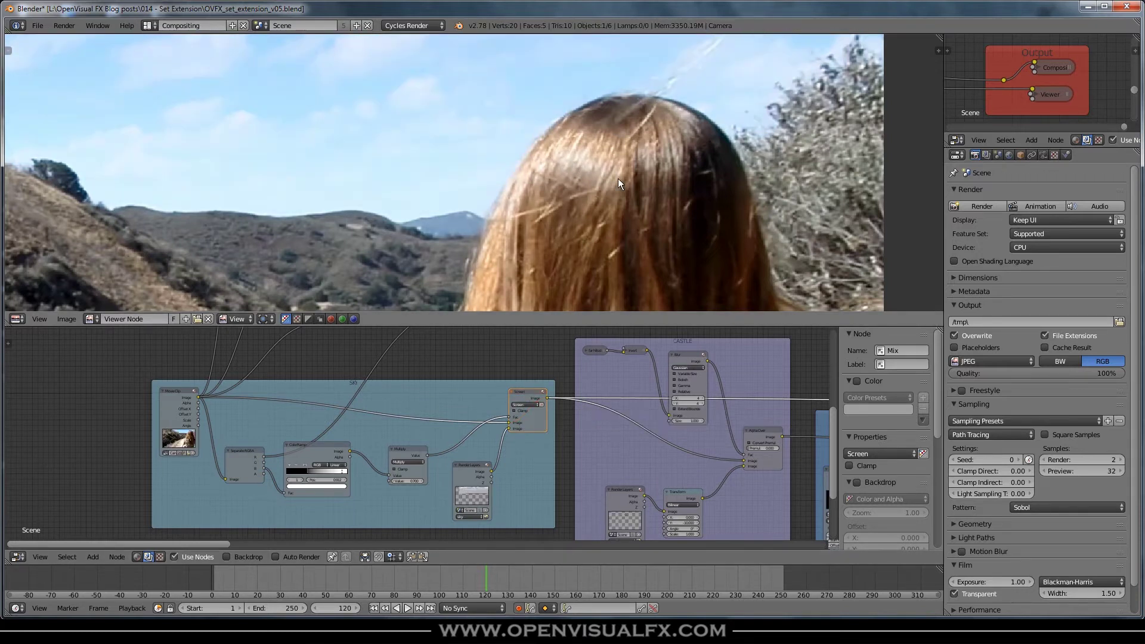
ctrl+shift+click(241, 451)
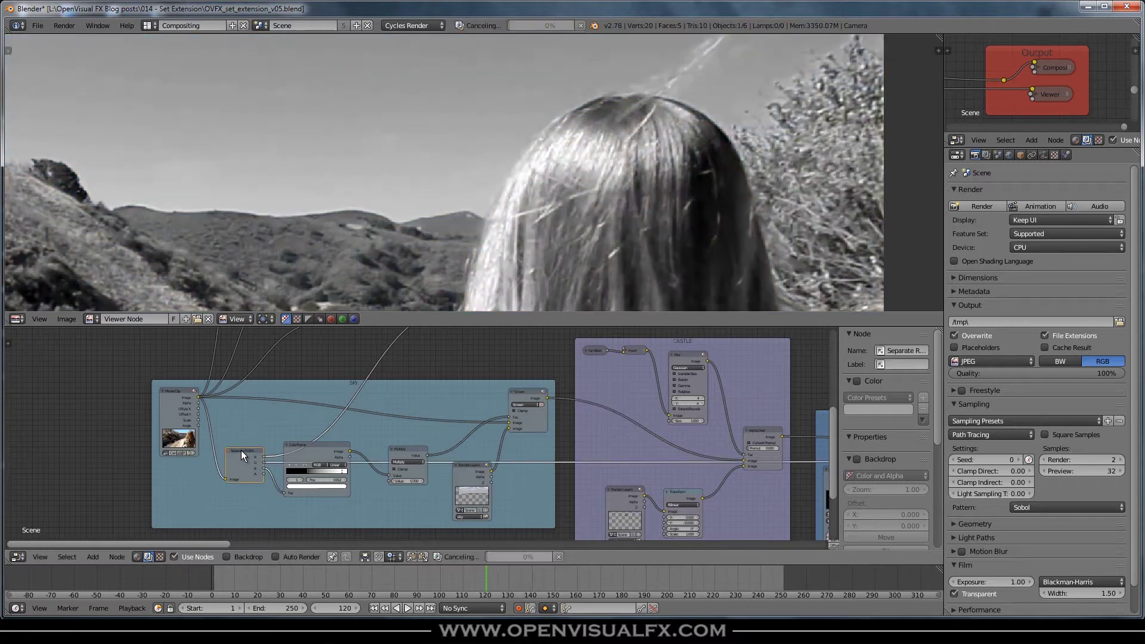
scroll(579, 163, down, 1)
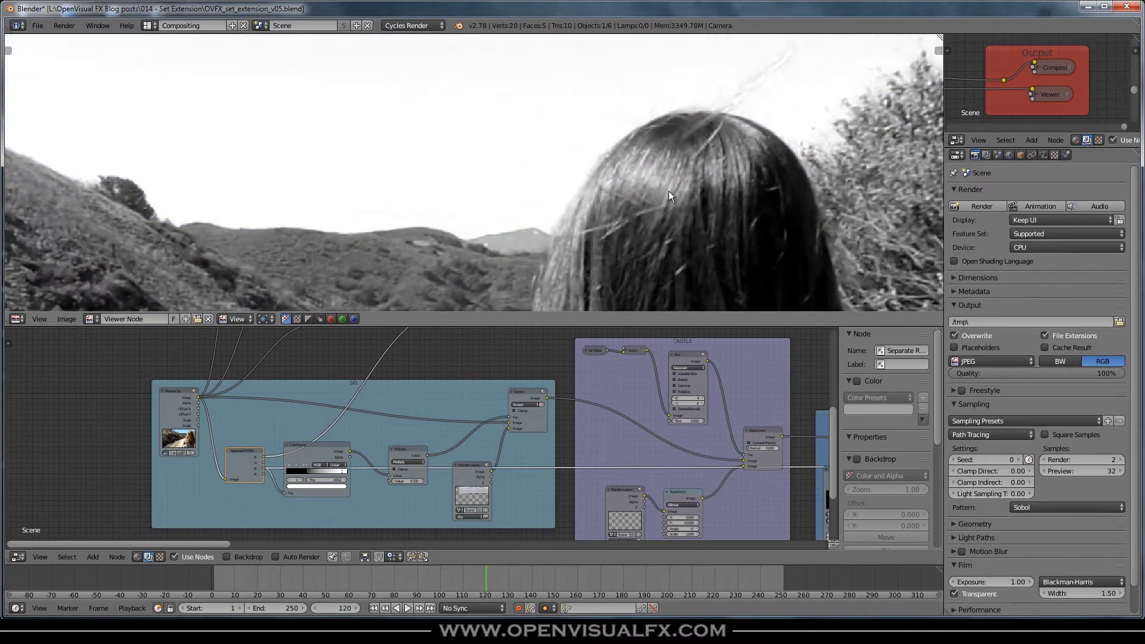
scroll(668, 191, down, 1)
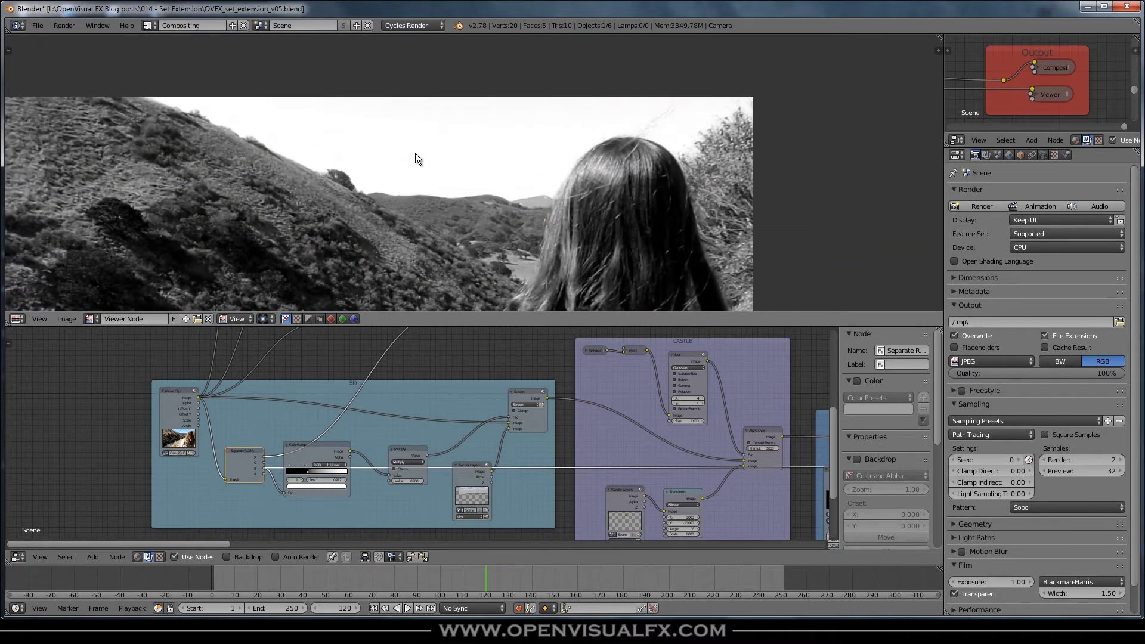
ctrl+shift+click(320, 443)
scroll(614, 158, up, 2)
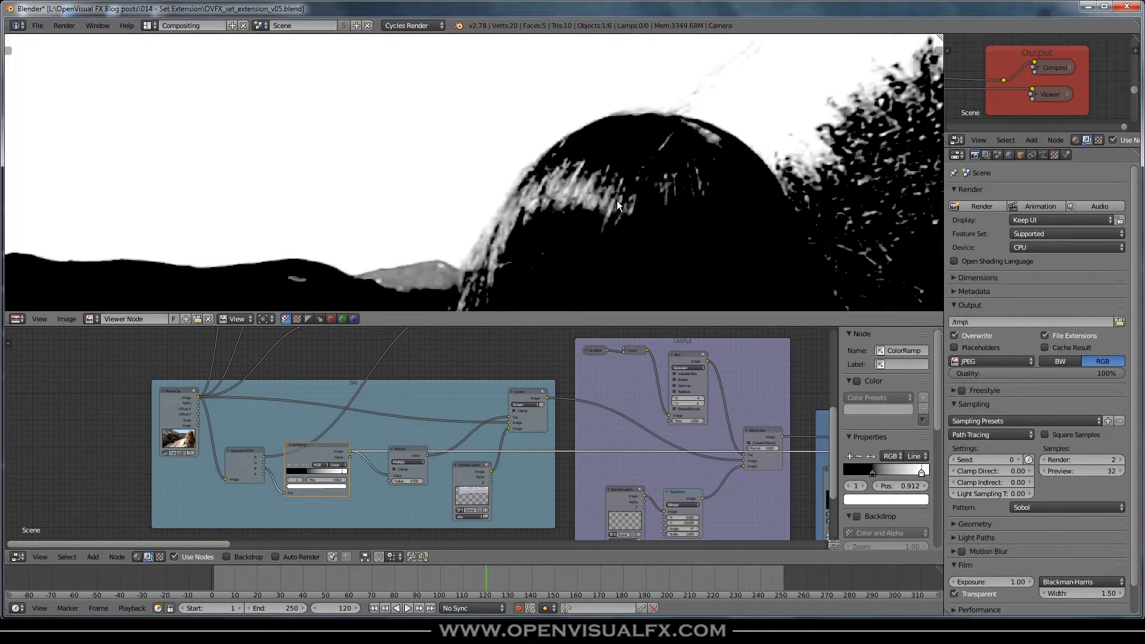
scroll(548, 186, down, 1)
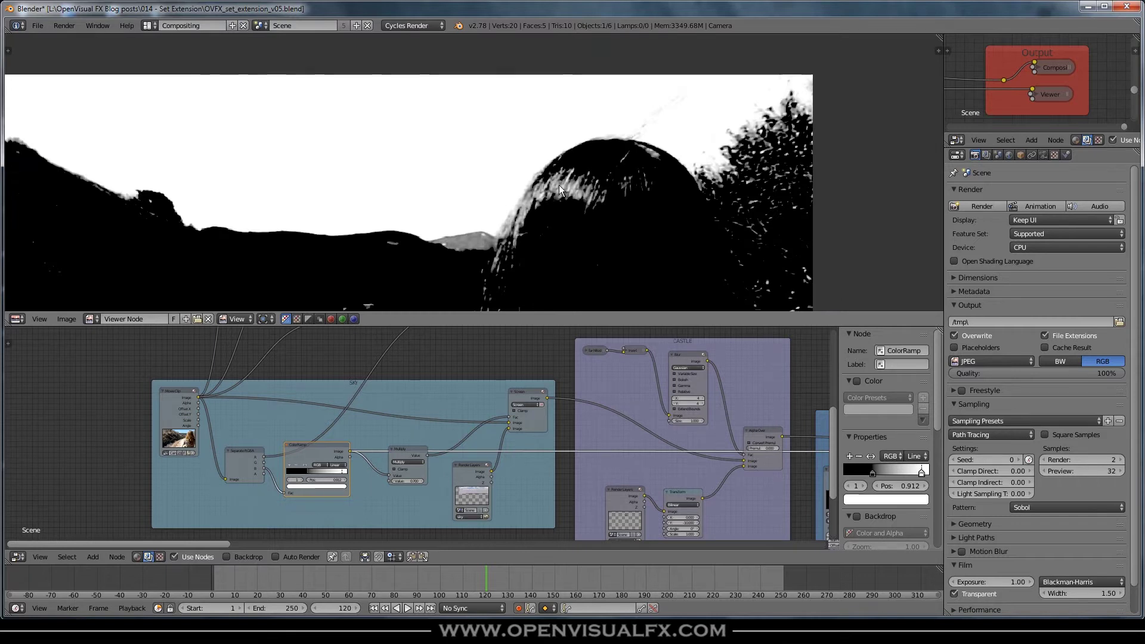
ctrl+shift+click(401, 452)
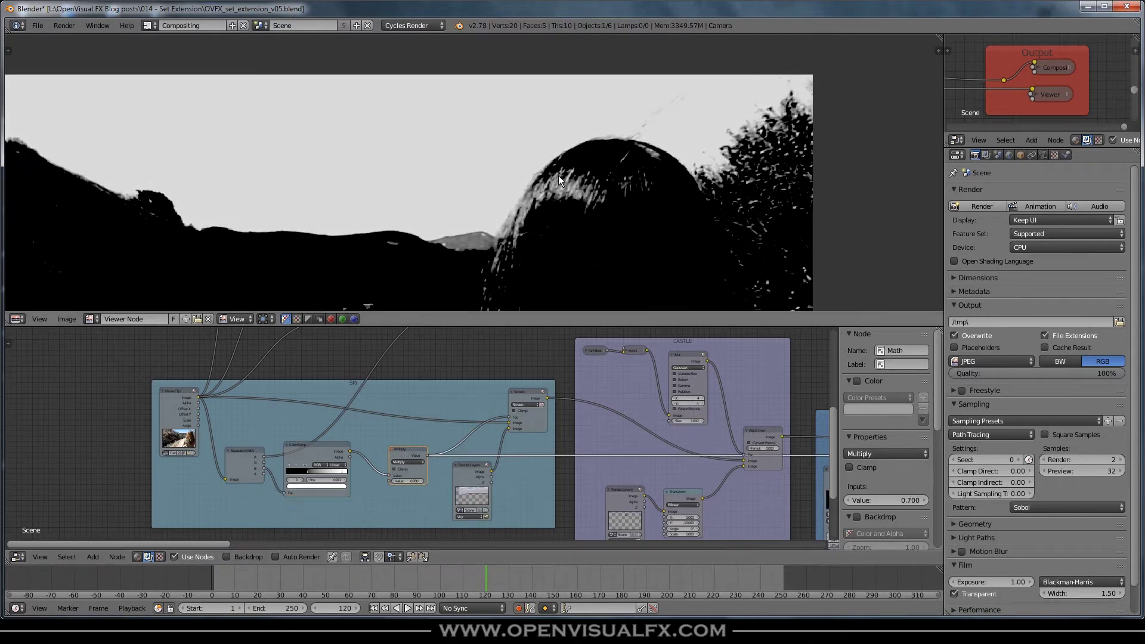
ctrl+shift+click(476, 464)
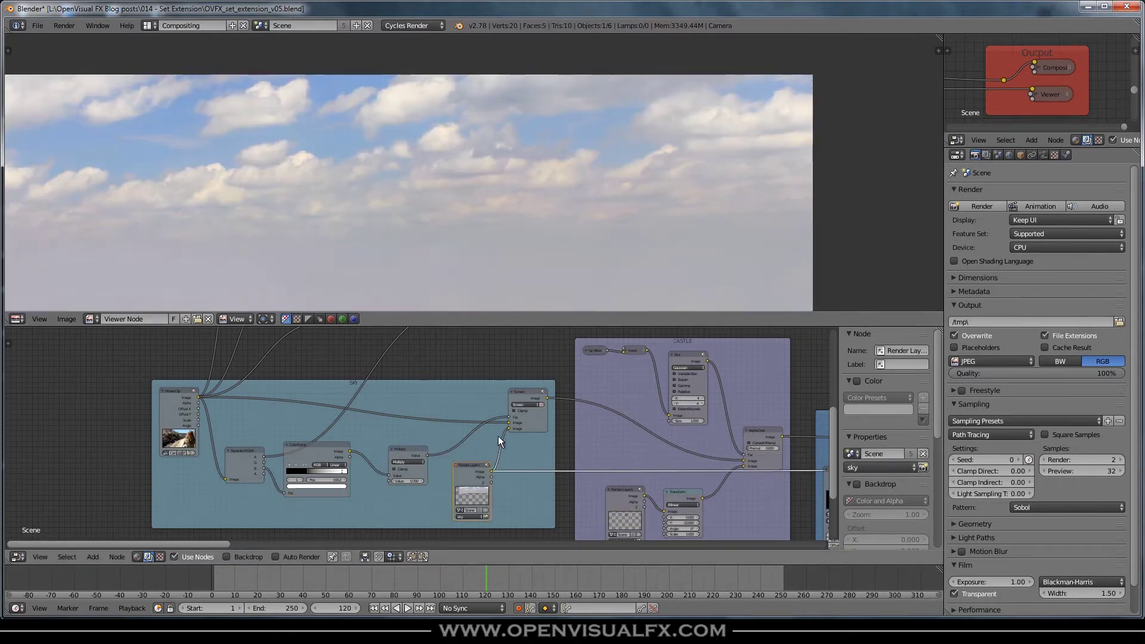
ctrl+shift+click(528, 394)
ctrl+shift+click(405, 457)
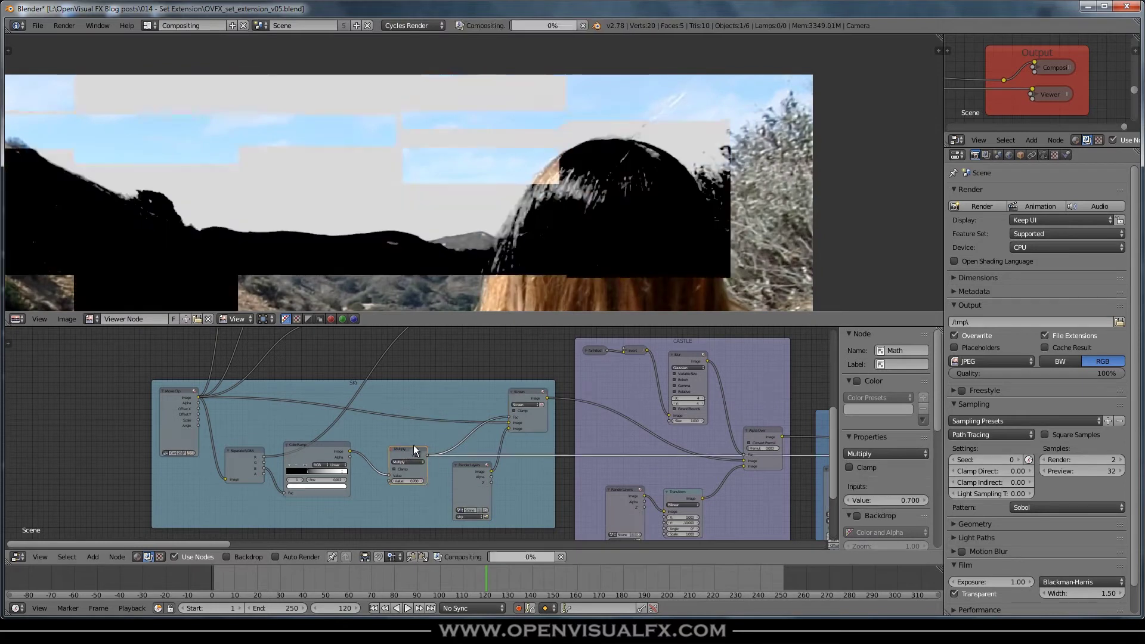
scroll(580, 418, down, 2)
middle_drag(723, 368, 555, 443)
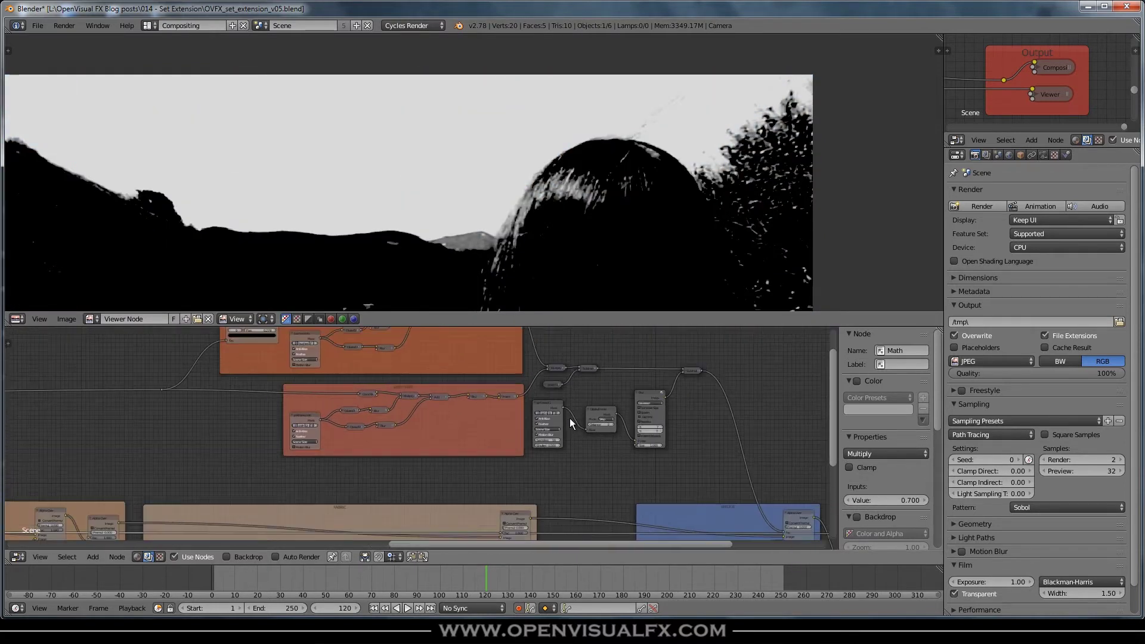
Collapse the girl mask's Blur and Dilate/Erode nodes and pack them beside Subtract.
middle_drag(555, 444, 697, 395)
click(687, 382)
key(h)
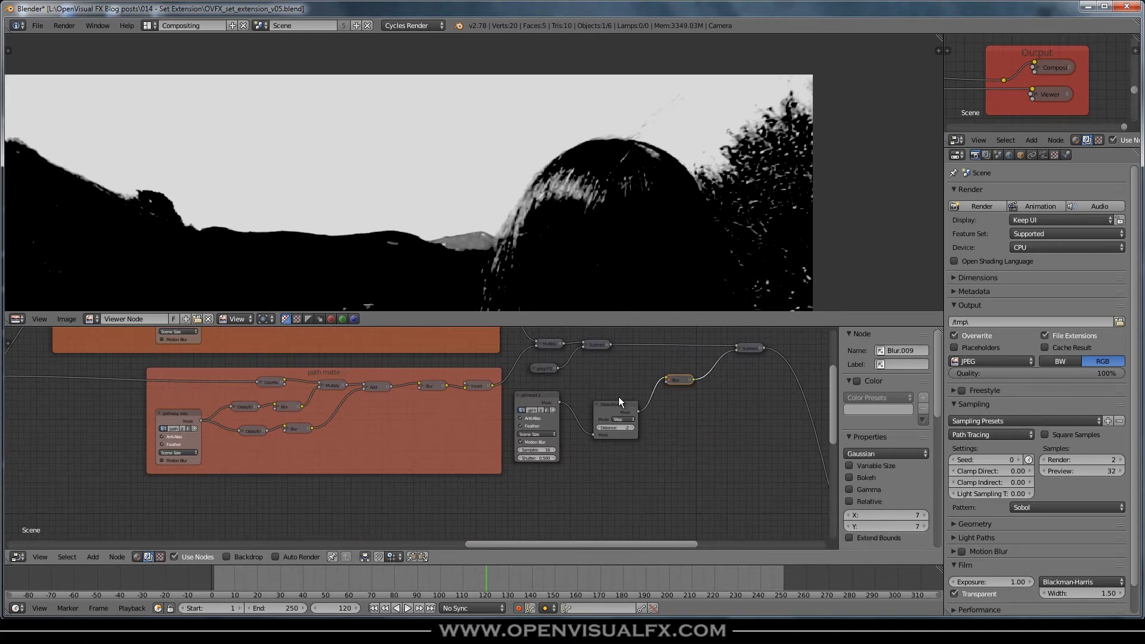
click(611, 405)
key(h)
drag(677, 381, 629, 402)
drag(759, 347, 707, 347)
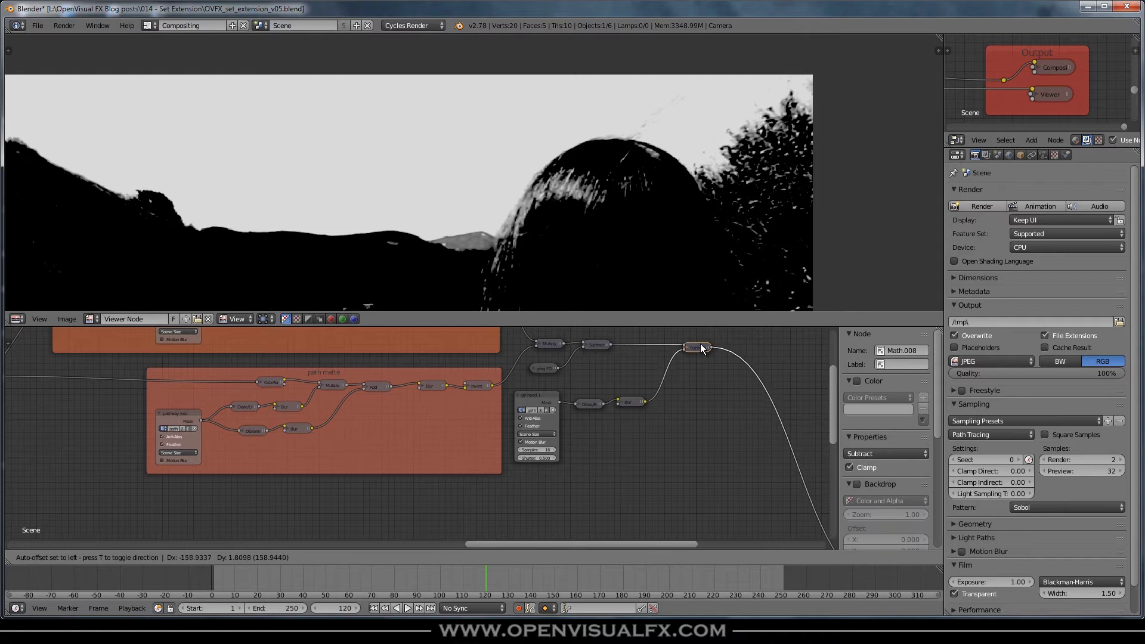
click(543, 395)
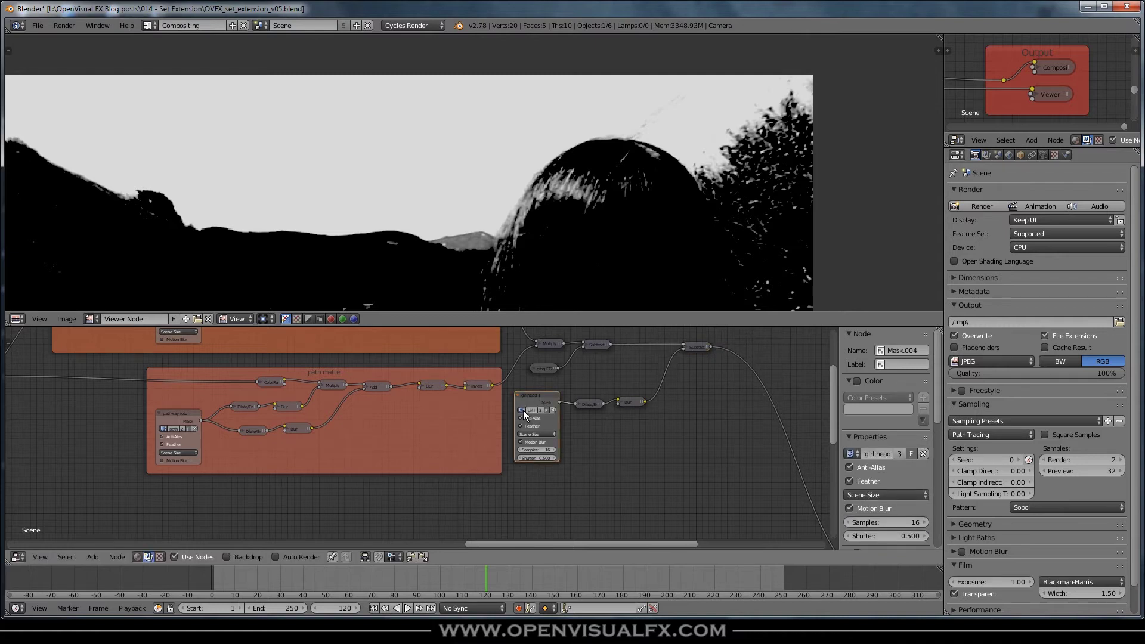
scroll(473, 452, down, 1)
Duplicate the girl head 1 mask node and move the copy into the SKY frame.
middle_drag(282, 465, 560, 374)
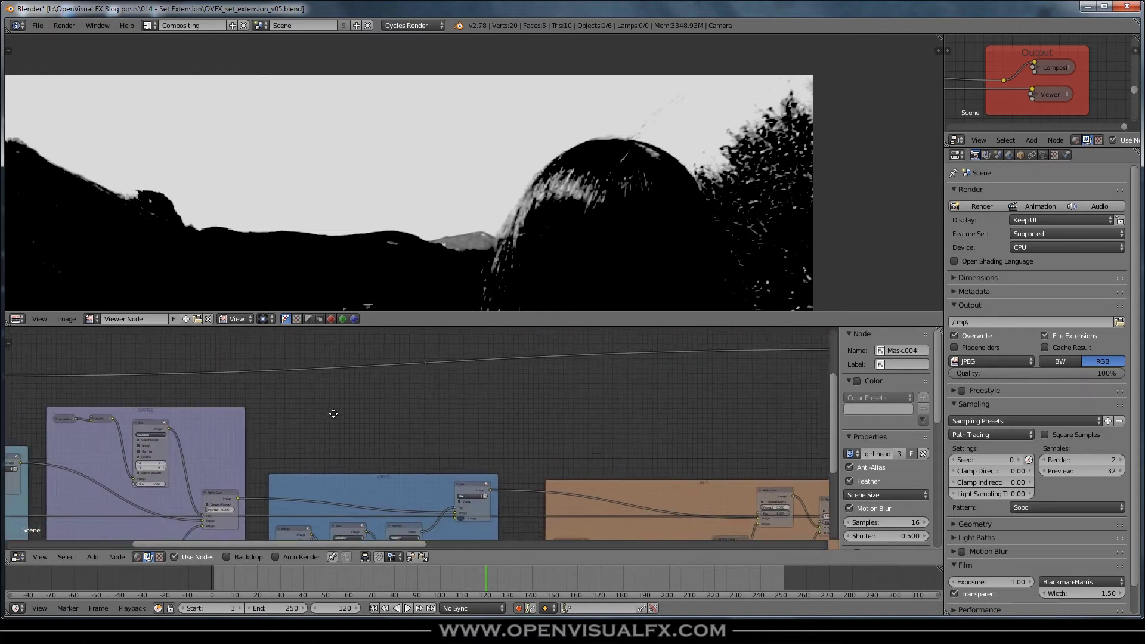
mouse_move(306, 439)
middle_down()
mouse_move(400, 414)
mouse_move(507, 351)
middle_up()
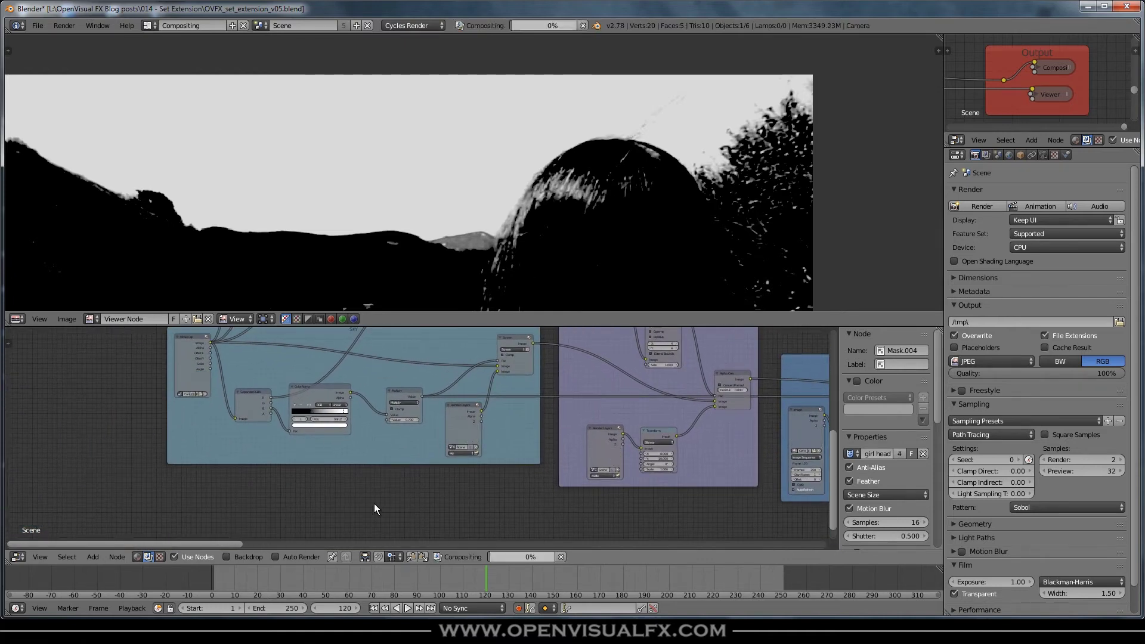
scroll(394, 488, down, 1)
scroll(409, 476, down, 2)
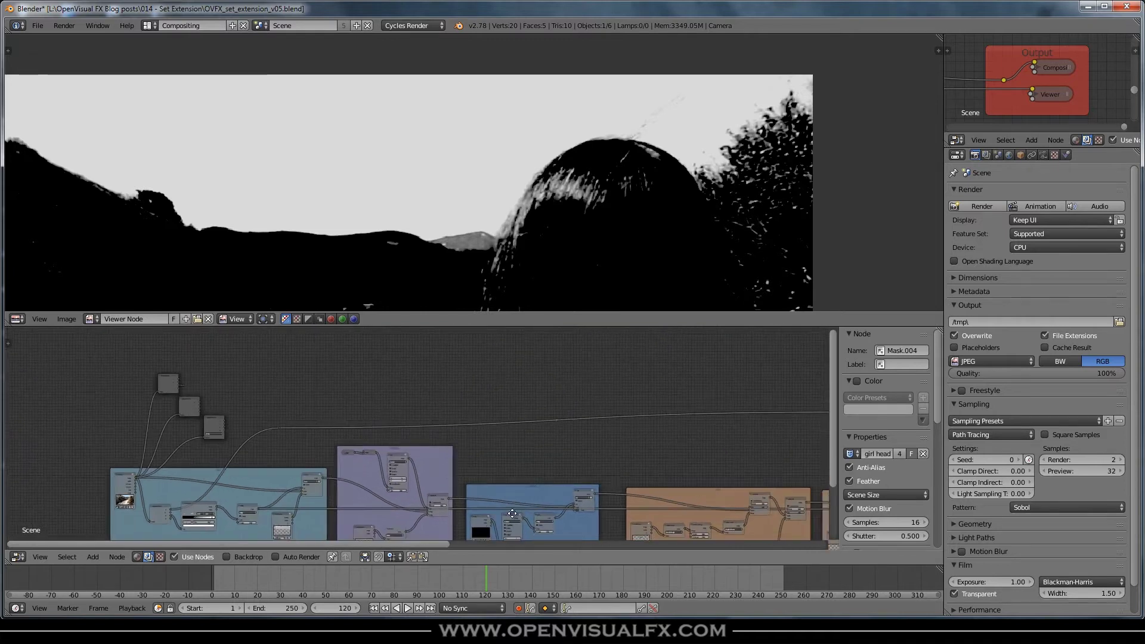
middle_drag(703, 392, 466, 421)
scroll(467, 423, down, 1)
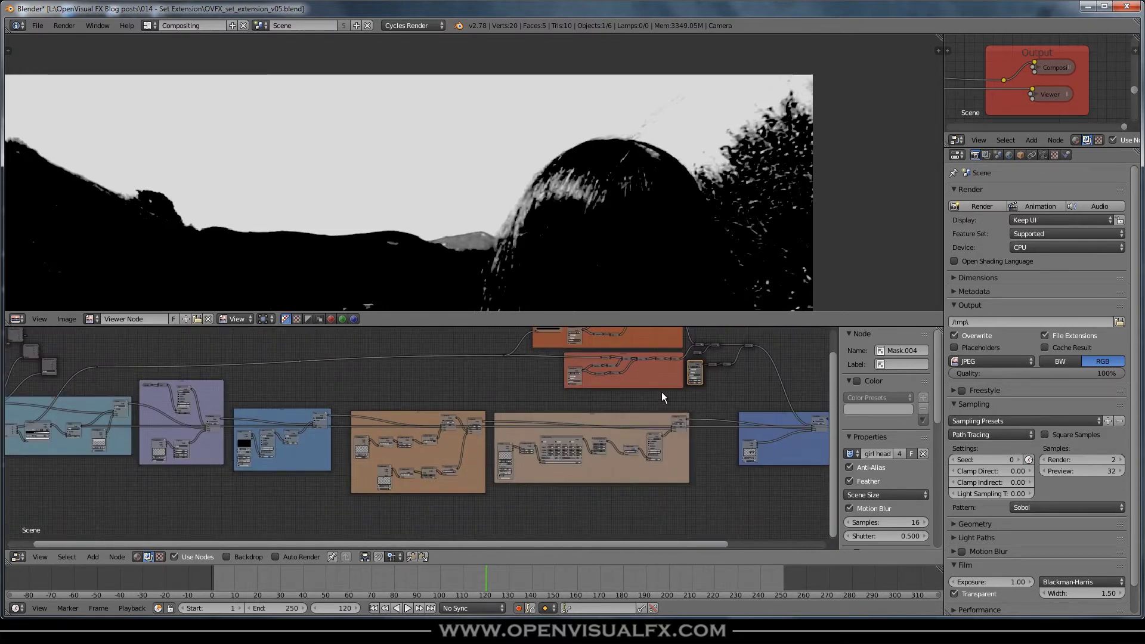
scroll(696, 369, up, 1)
key(shift+d)
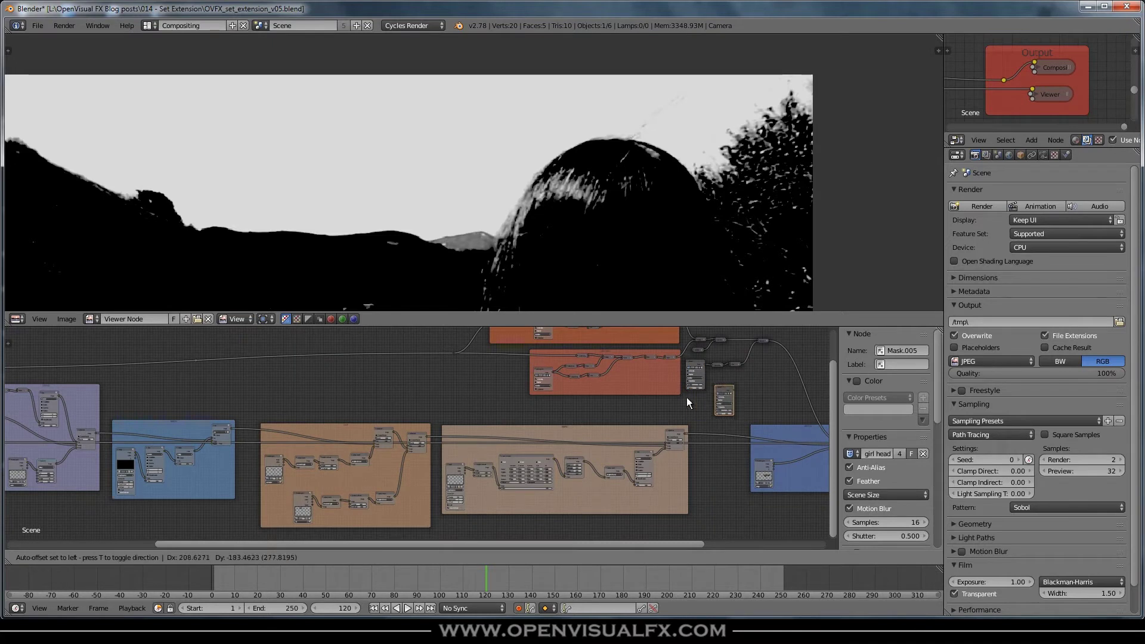
click(167, 391)
middle_drag(166, 392, 654, 373)
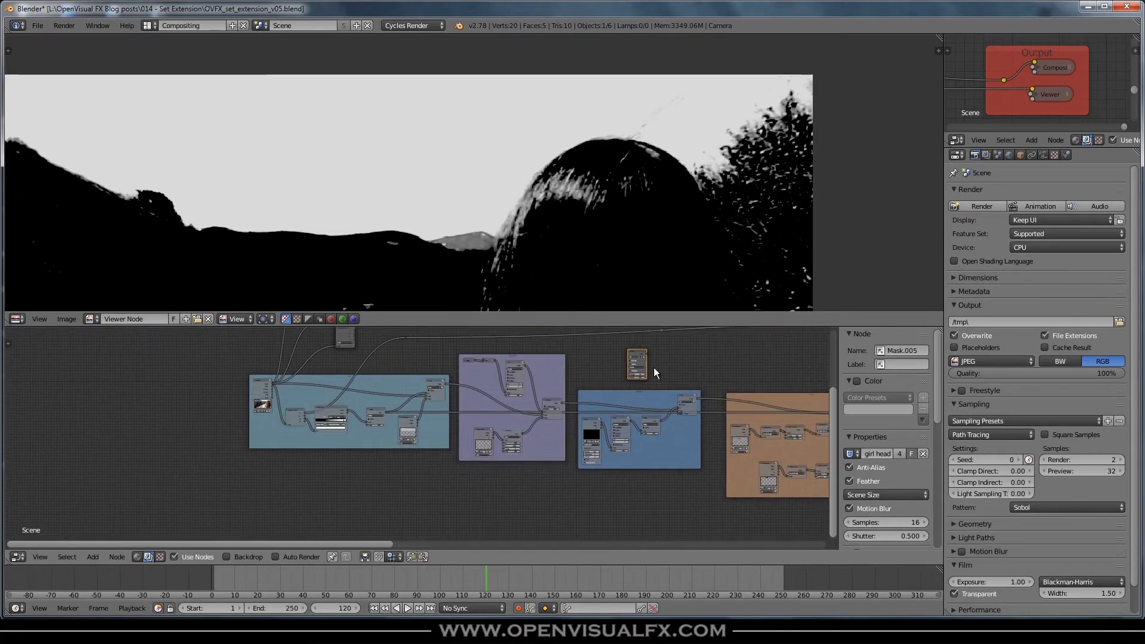
mouse_move(639, 356)
mouse_down()
mouse_move(340, 429)
mouse_move(366, 437)
mouse_up()
scroll(366, 436, up, 1)
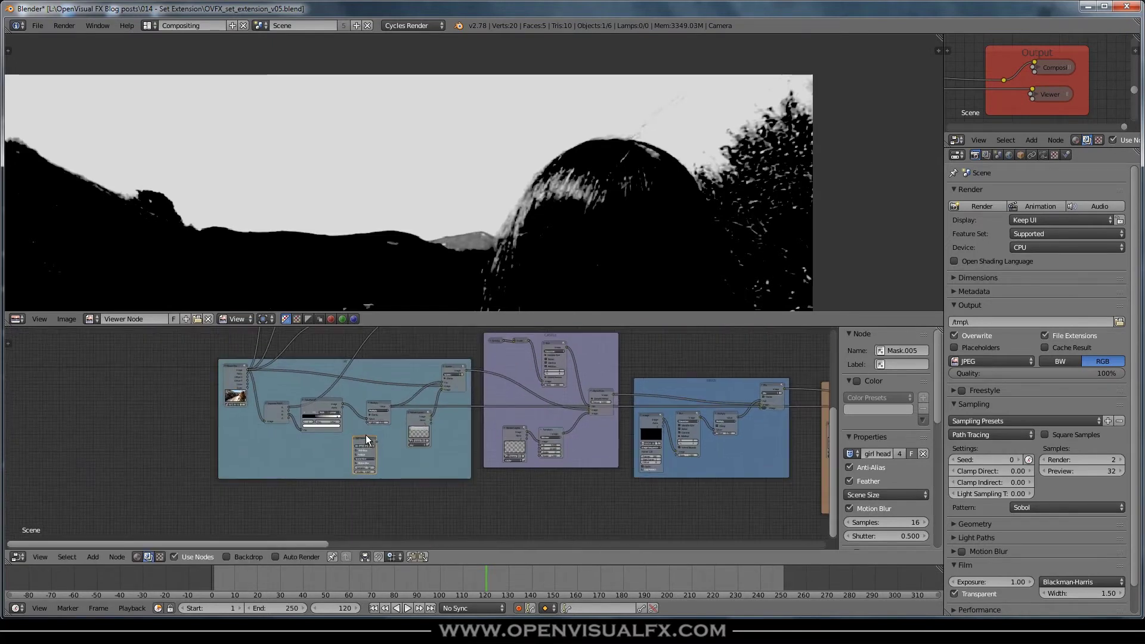
scroll(372, 436, up, 1)
scroll(374, 437, up, 1)
Shift the footage clip, Separate RGBA and ColorRamp left, and put Multiply on the viewer link.
middle_drag(417, 433, 511, 475)
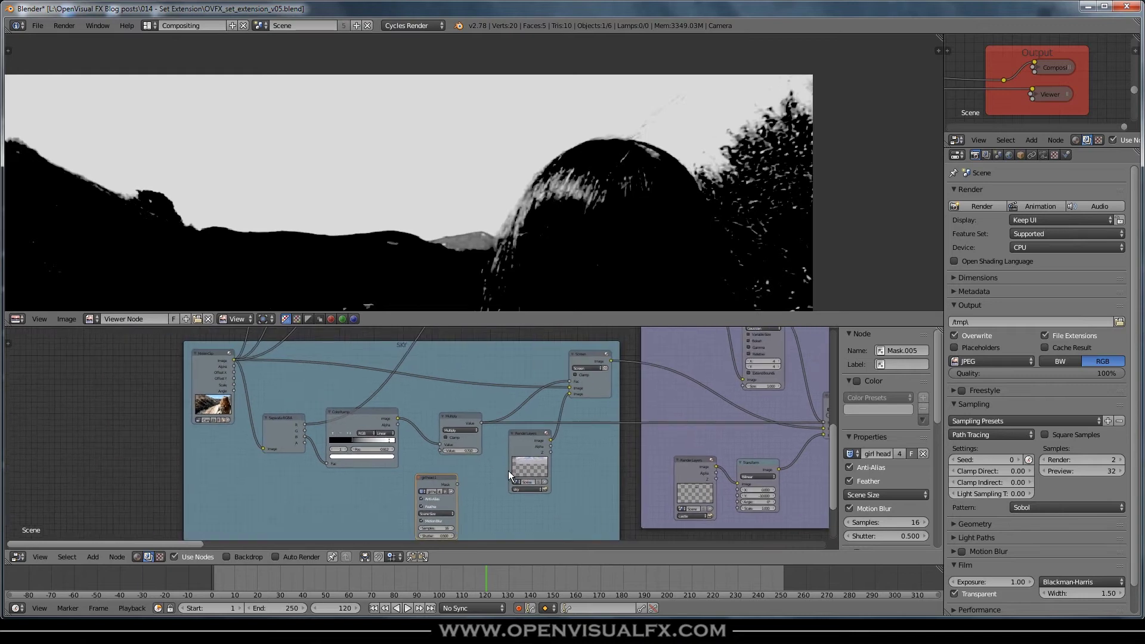
scroll(457, 404, down, 2)
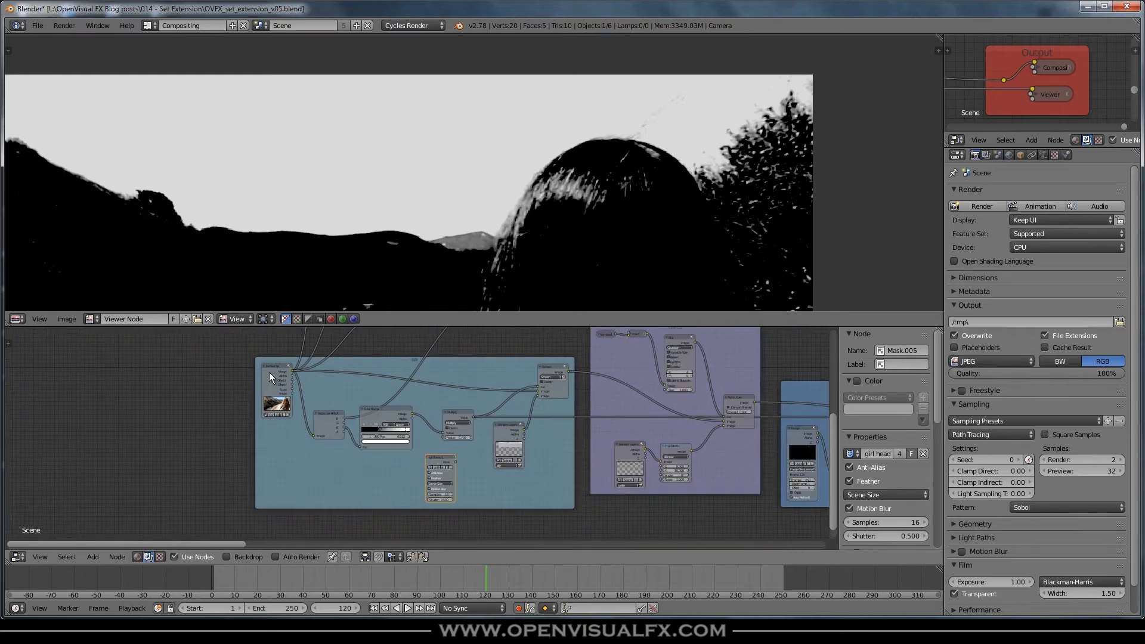
drag(269, 372, 195, 363)
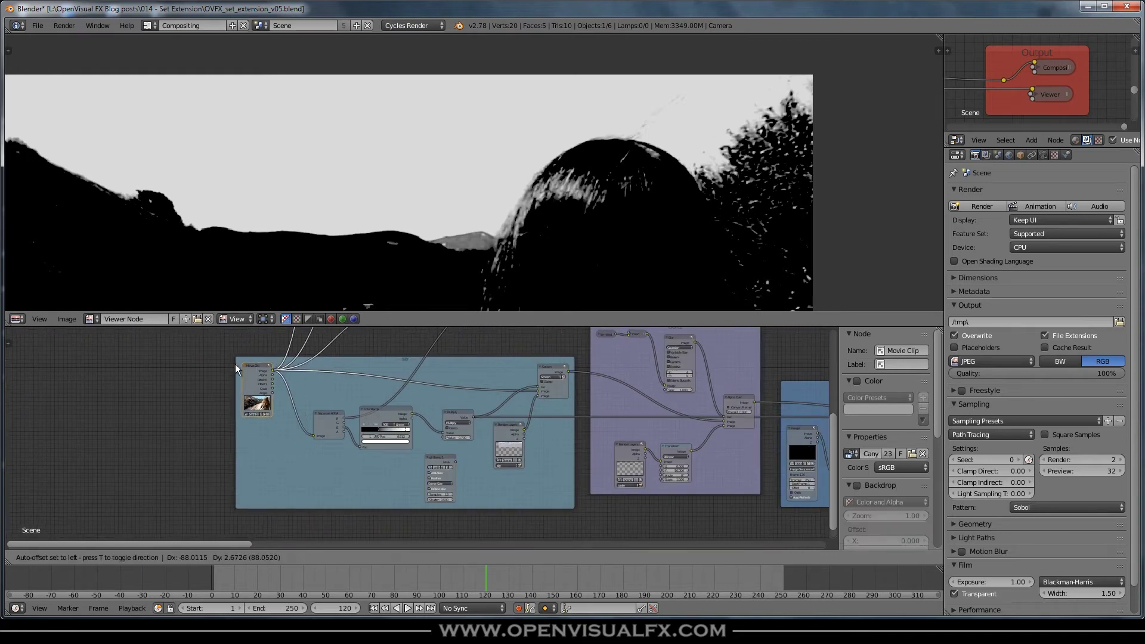
click(334, 414)
shift+click(395, 416)
drag(391, 414, 307, 405)
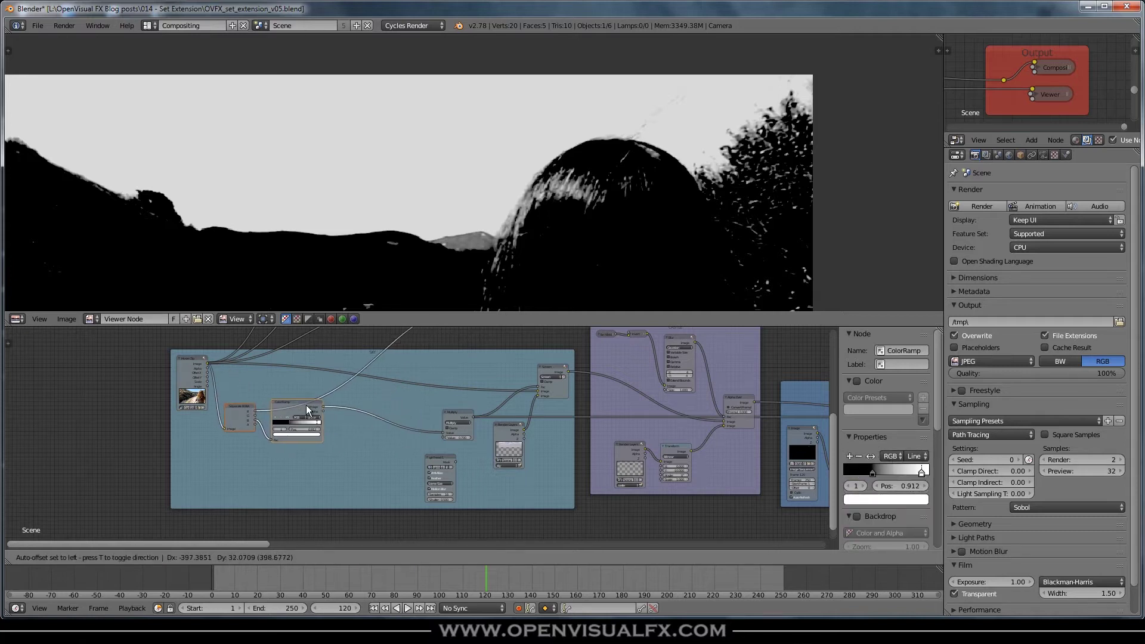
drag(462, 414, 479, 399)
scroll(484, 408, up, 2)
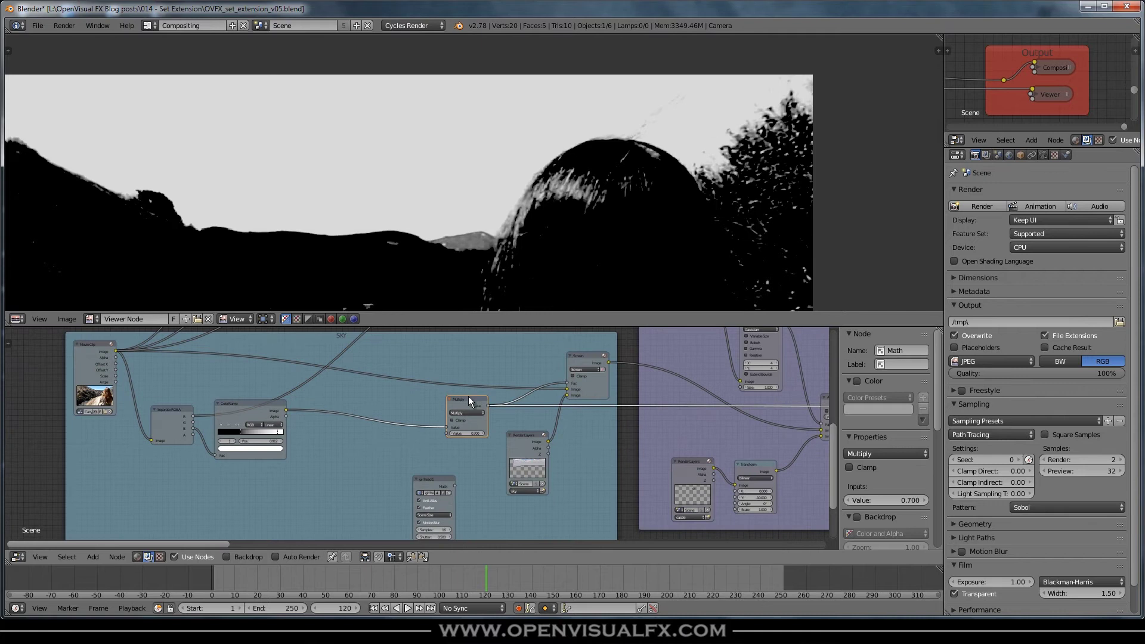
drag(471, 400, 472, 400)
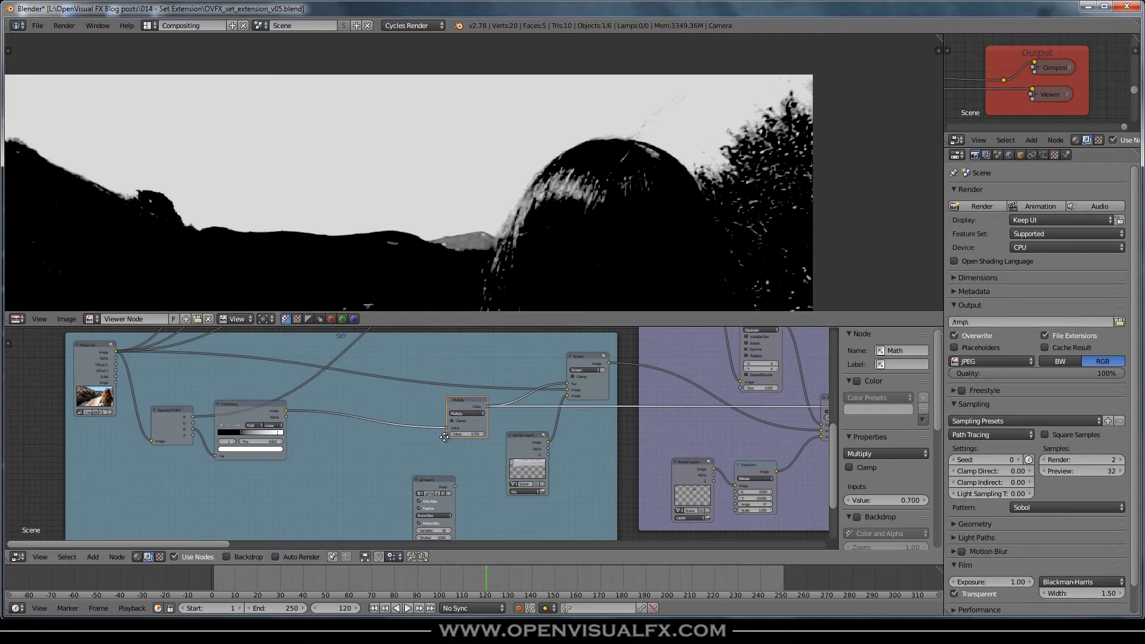
Preview the ColorRamp, Multiply, girl head mask and sky matte outputs.
click(425, 489)
middle_drag(425, 490, 611, 456)
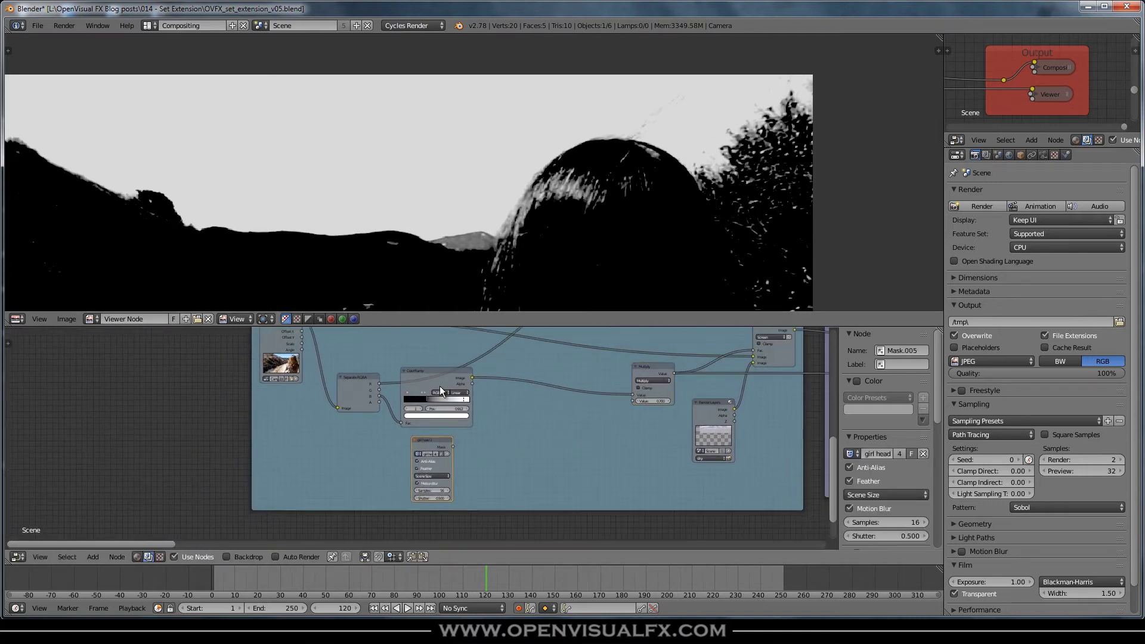
ctrl+shift+click(453, 370)
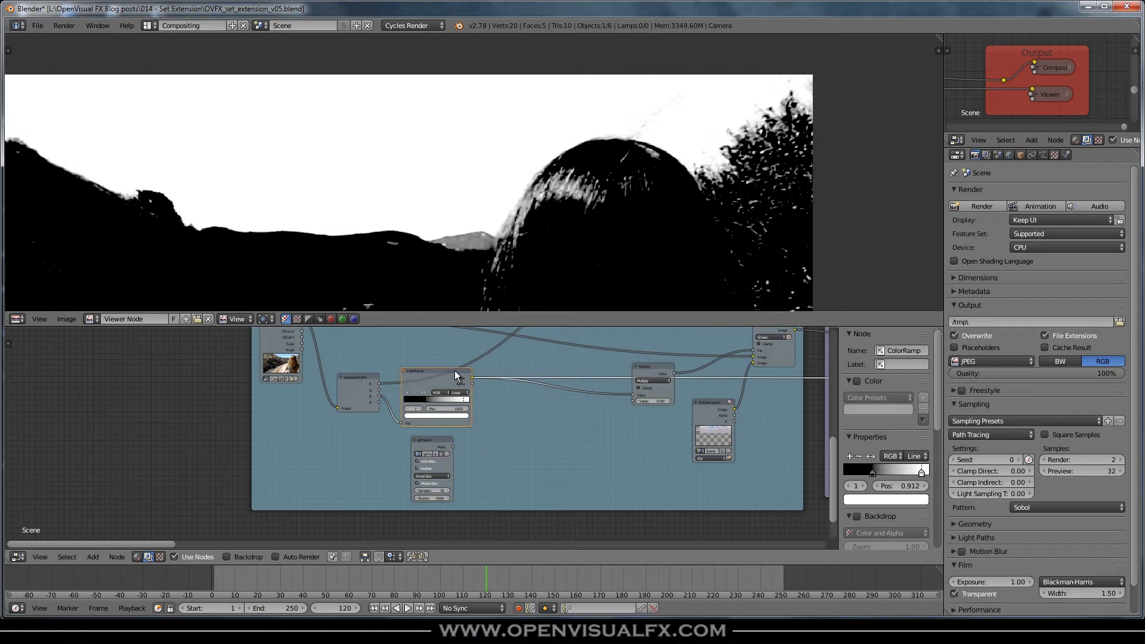
ctrl+shift+click(656, 366)
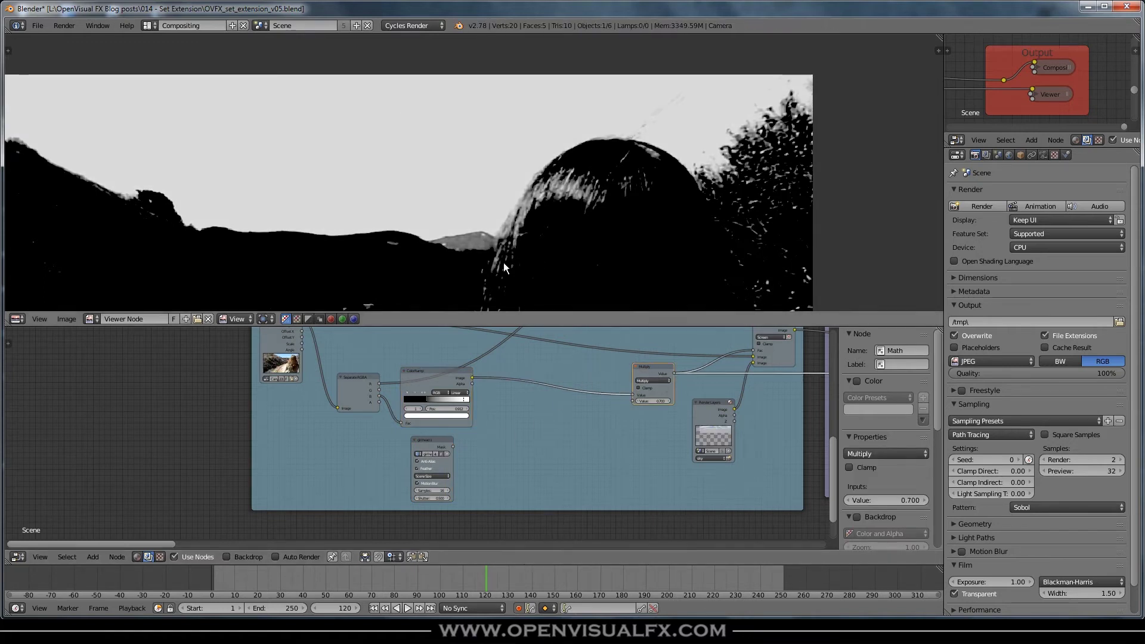
scroll(418, 463, up, 2)
click(433, 434)
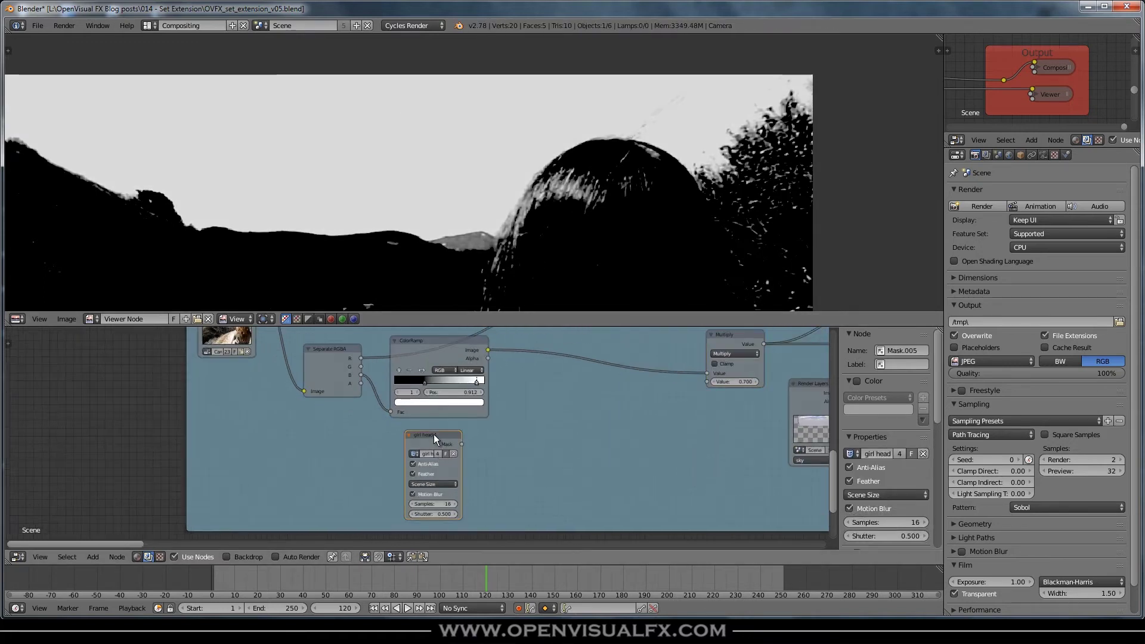
ctrl+shift+click(434, 435)
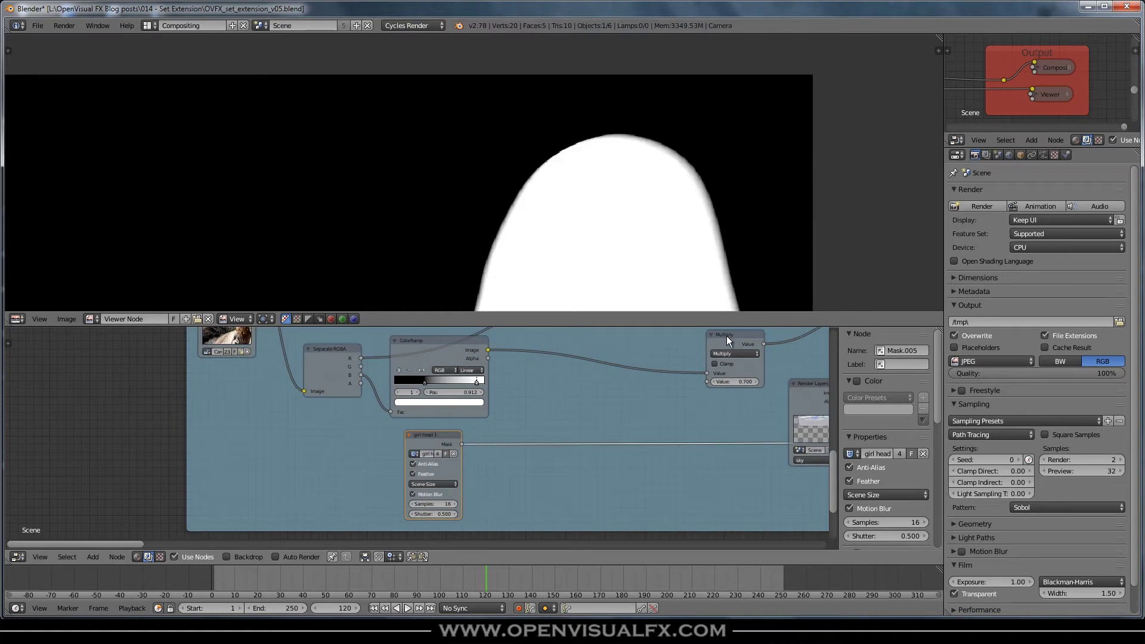
ctrl+shift+click(460, 339)
click(611, 442)
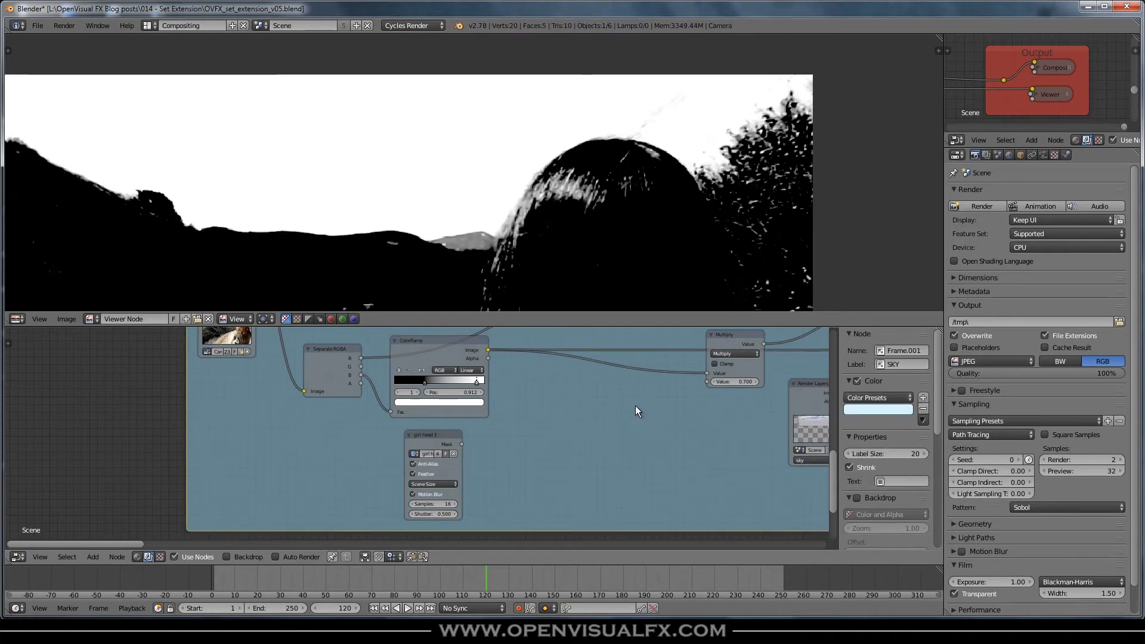
Add a Subtract Math node after the ColorRamp, fed by the girl head mask.
ctrl+shift+click(741, 333)
key(shift+a)
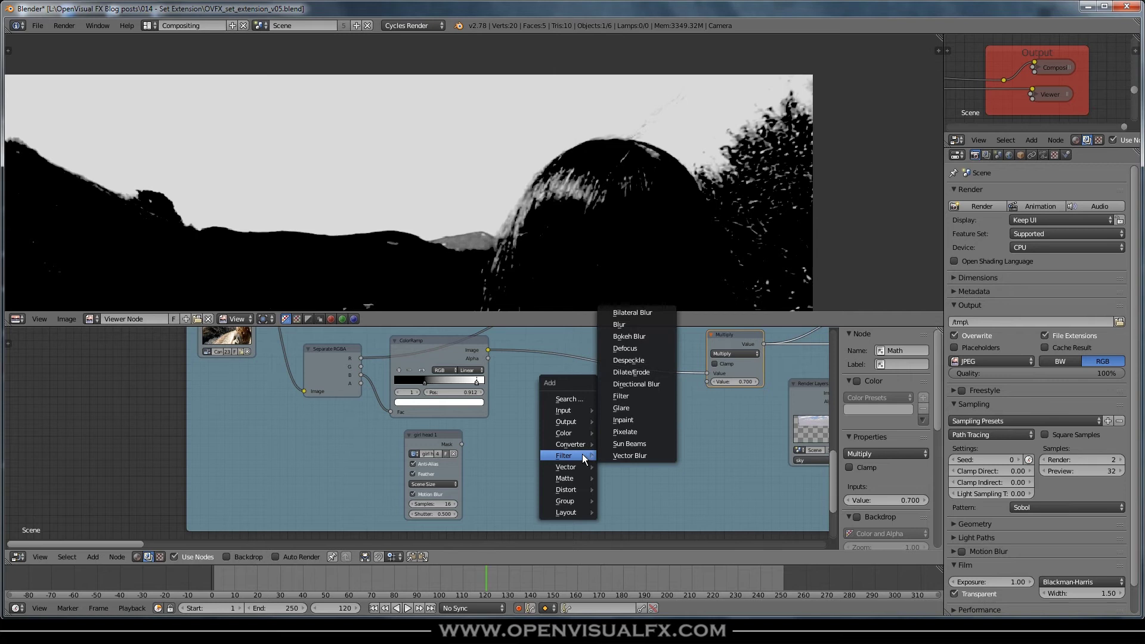
click(630, 363)
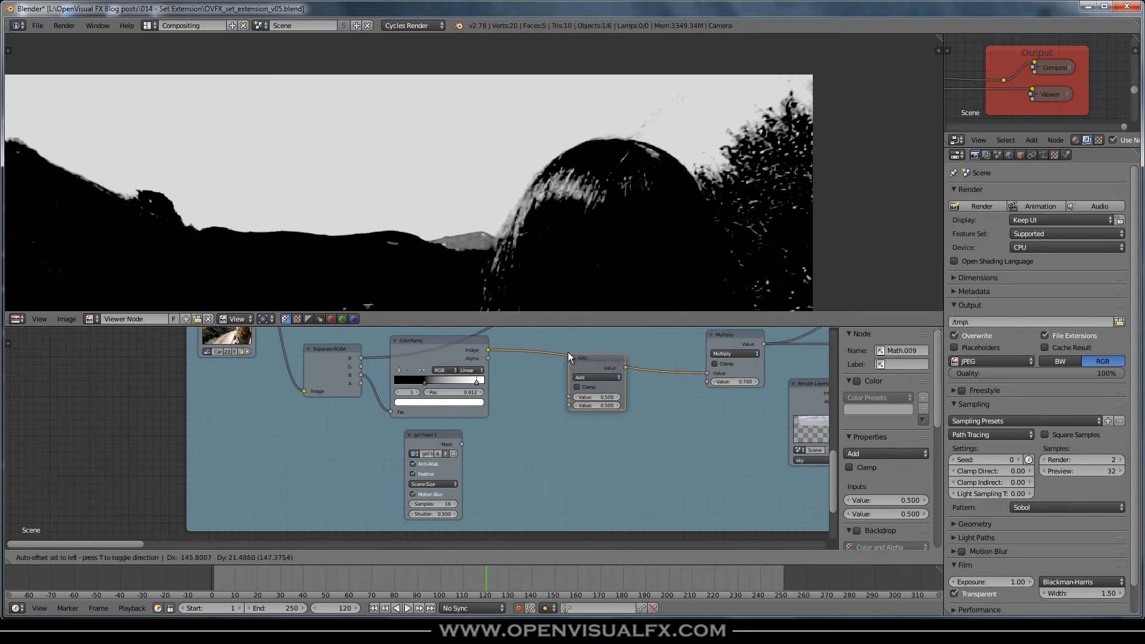
click(583, 369)
click(587, 355)
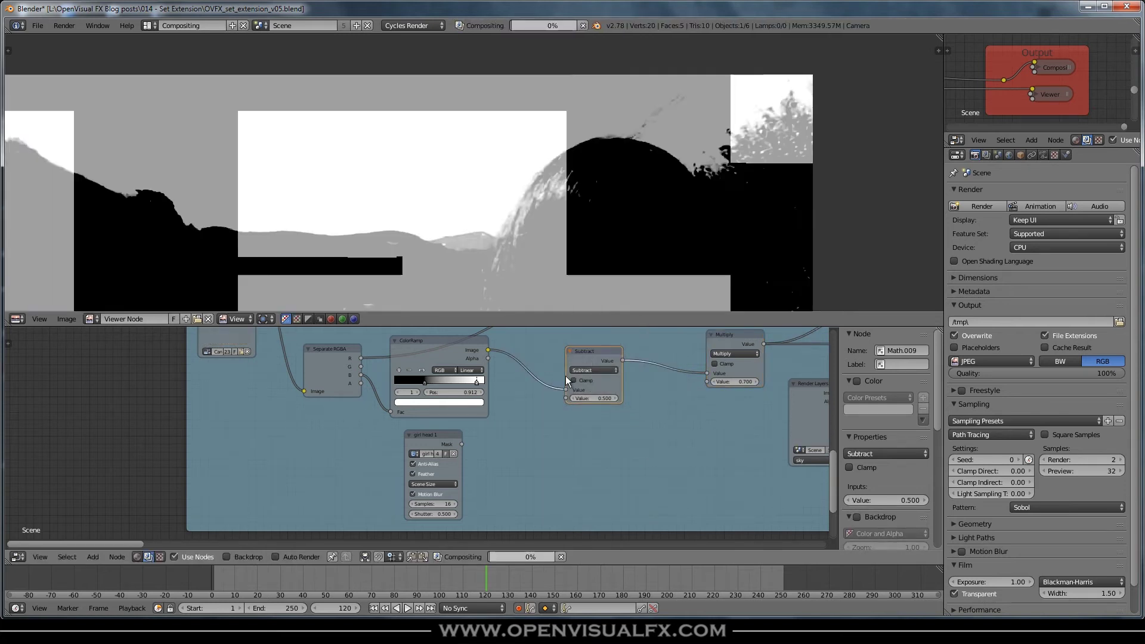
drag(463, 446, 567, 398)
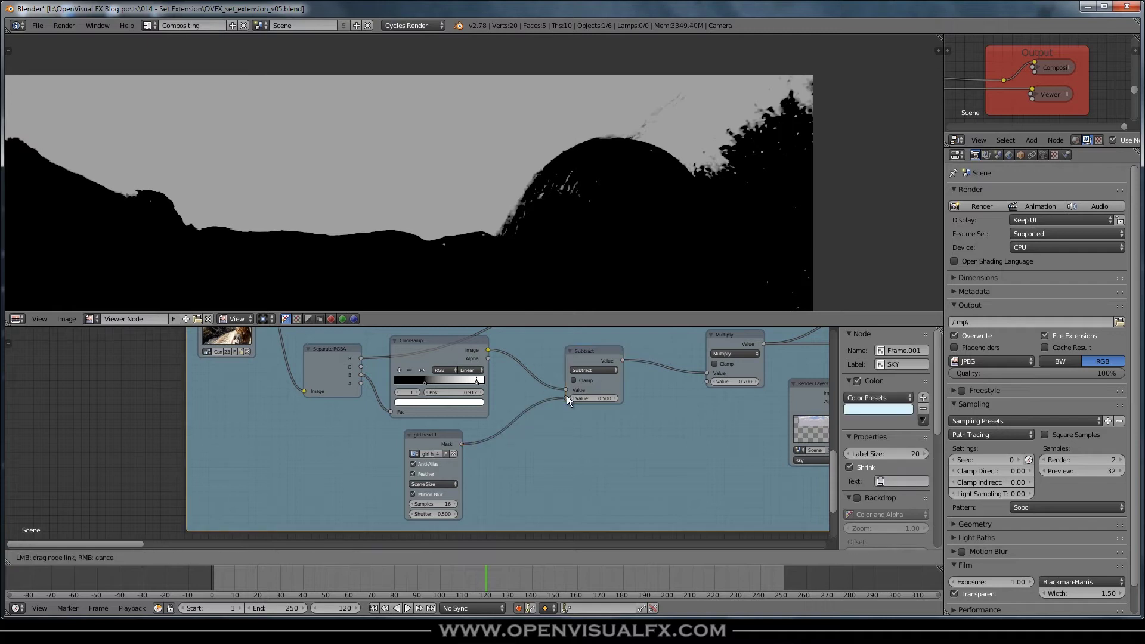
click(602, 351)
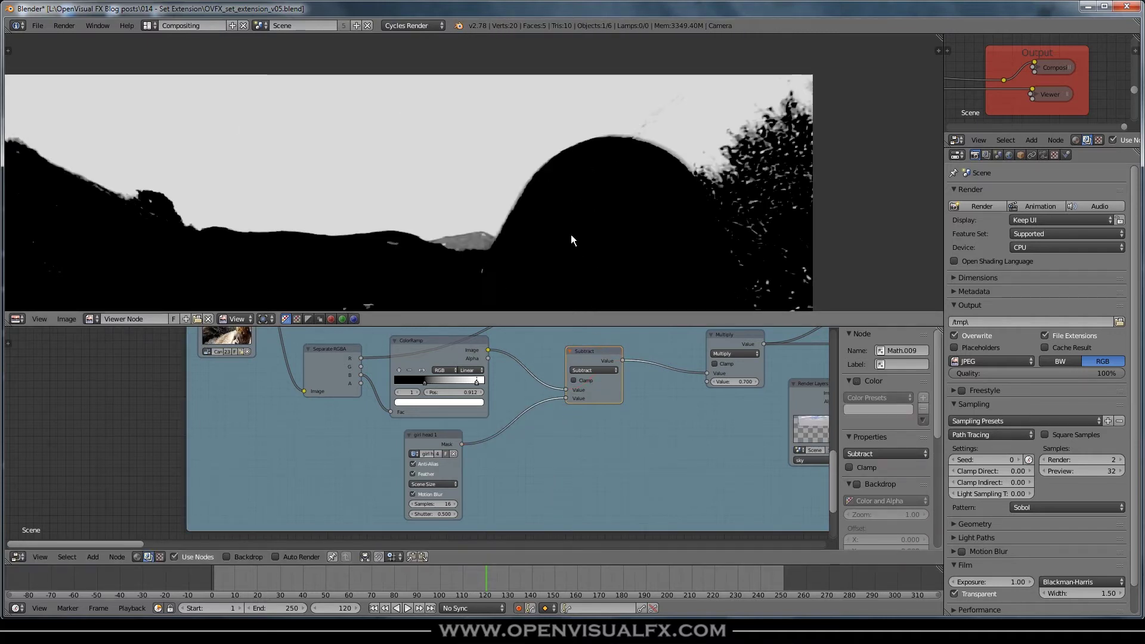
click(581, 360)
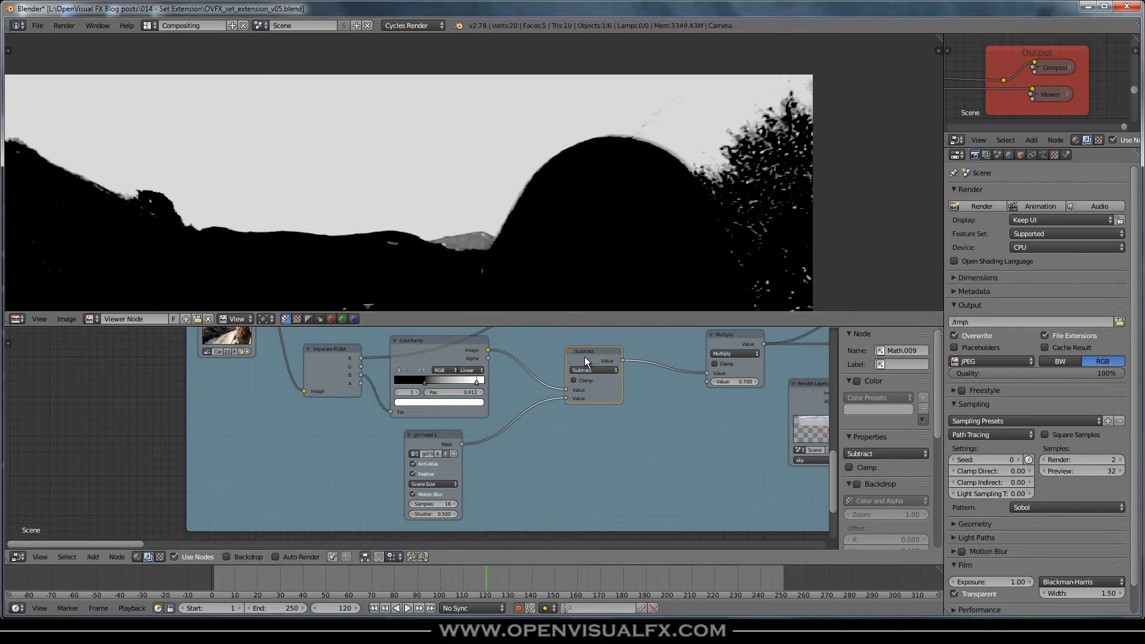
scroll(627, 178, down, 2)
scroll(627, 178, down, 1)
Reframe the preview, check the sky render layer and Subtract outputs, and shift the mask node left.
mouse_move(627, 178)
middle_down()
mouse_move(652, 161)
mouse_move(483, 218)
middle_up()
scroll(592, 232, down, 3)
middle_drag(592, 232, 610, 225)
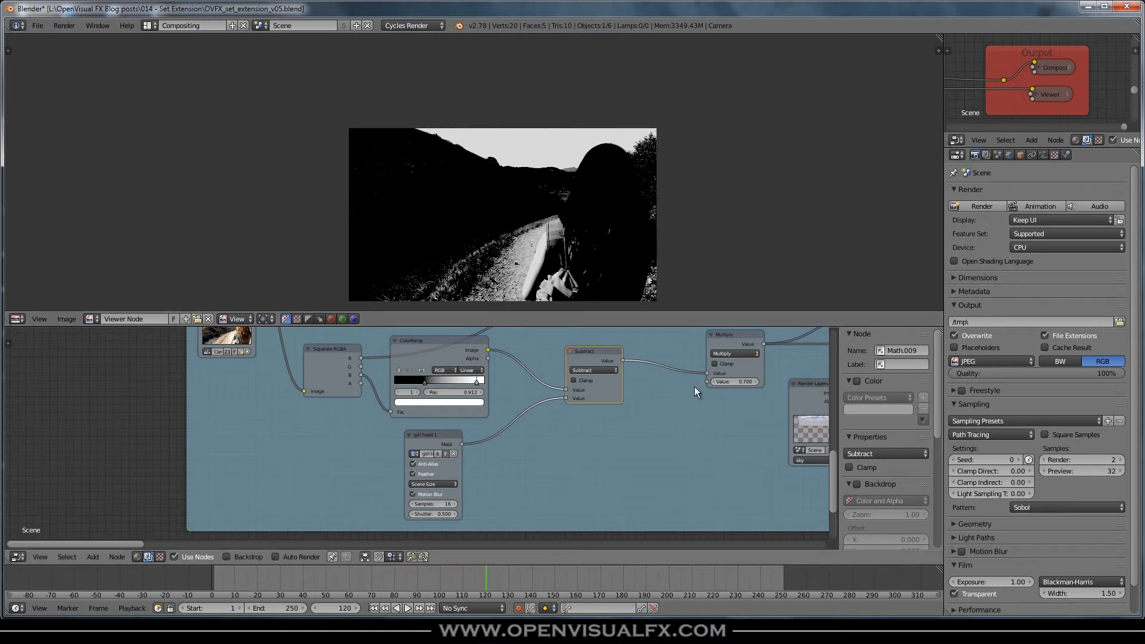
middle_drag(555, 399, 577, 417)
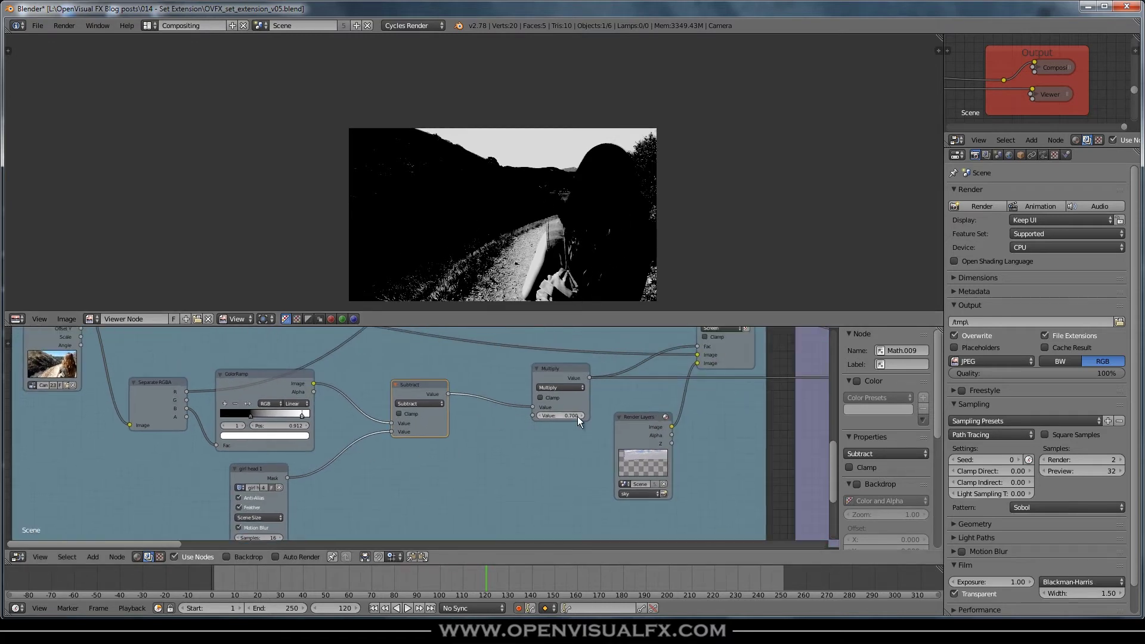
ctrl+shift+click(645, 416)
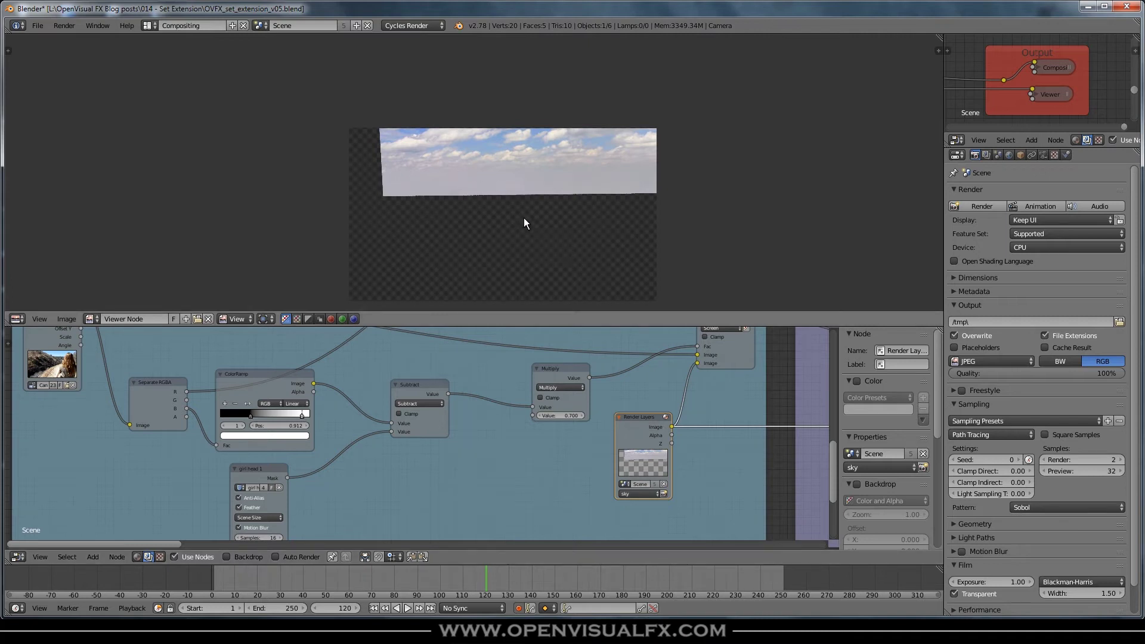
ctrl+shift+click(422, 389)
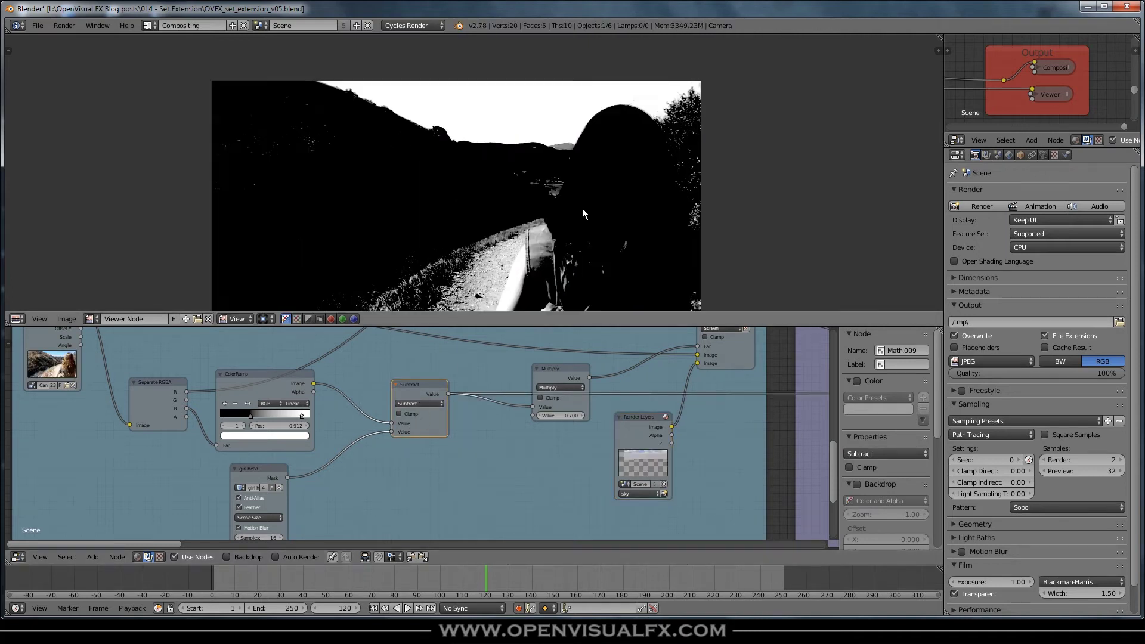
scroll(583, 208, up, 2)
scroll(585, 207, down, 1)
middle_drag(429, 407, 585, 387)
drag(431, 453, 324, 455)
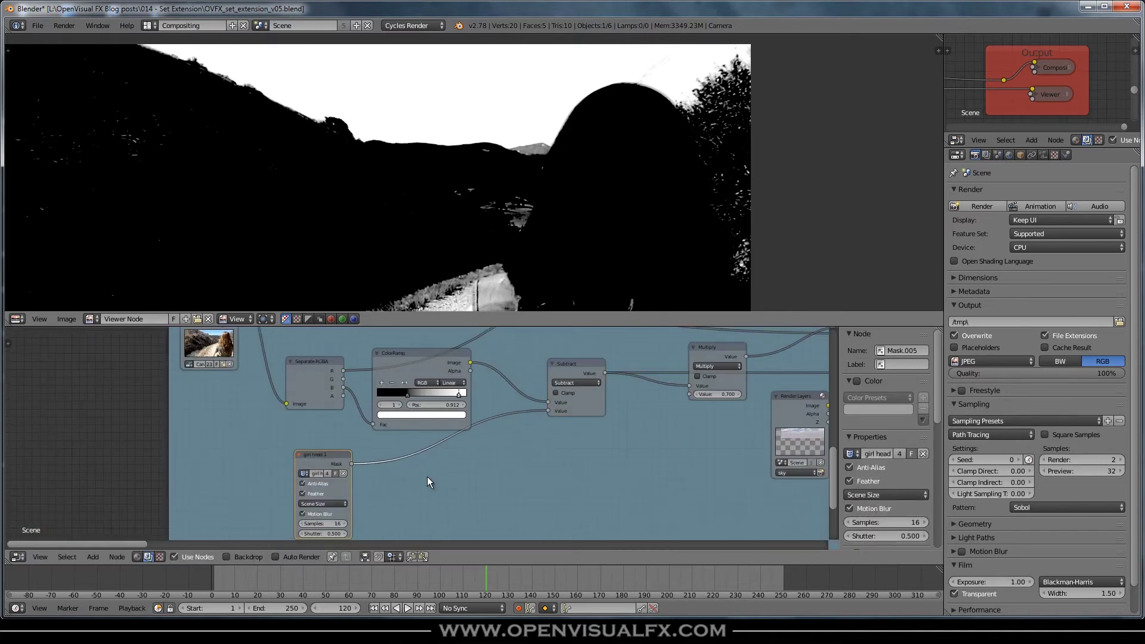
key(shift+a)
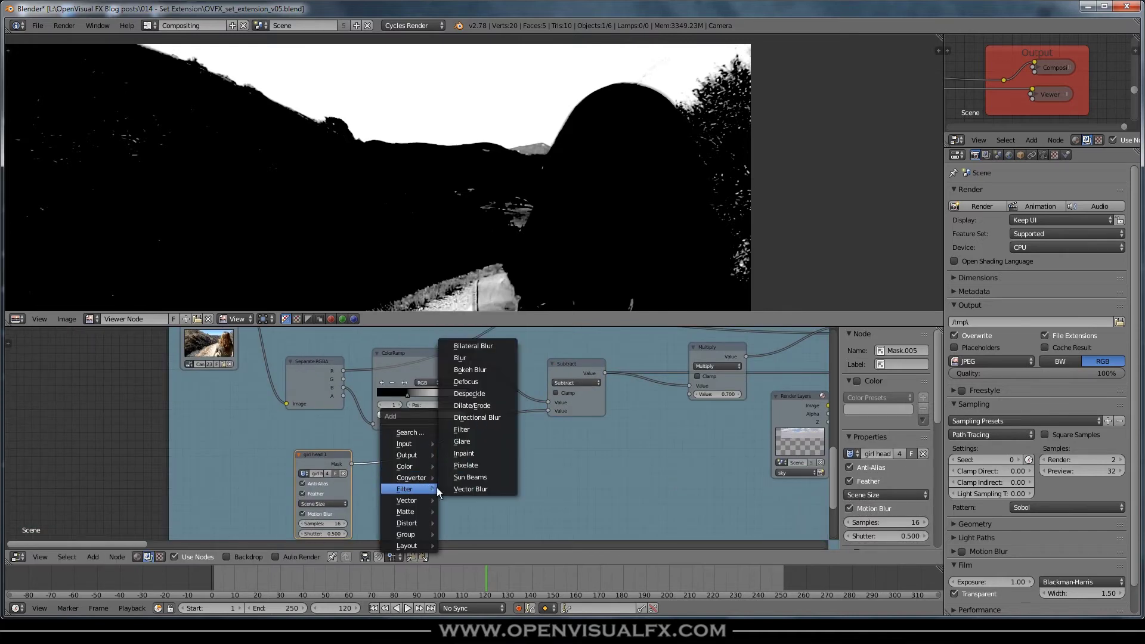
Insert a Dilate/Erode node on the girl head mask link with Distance -6.
click(471, 406)
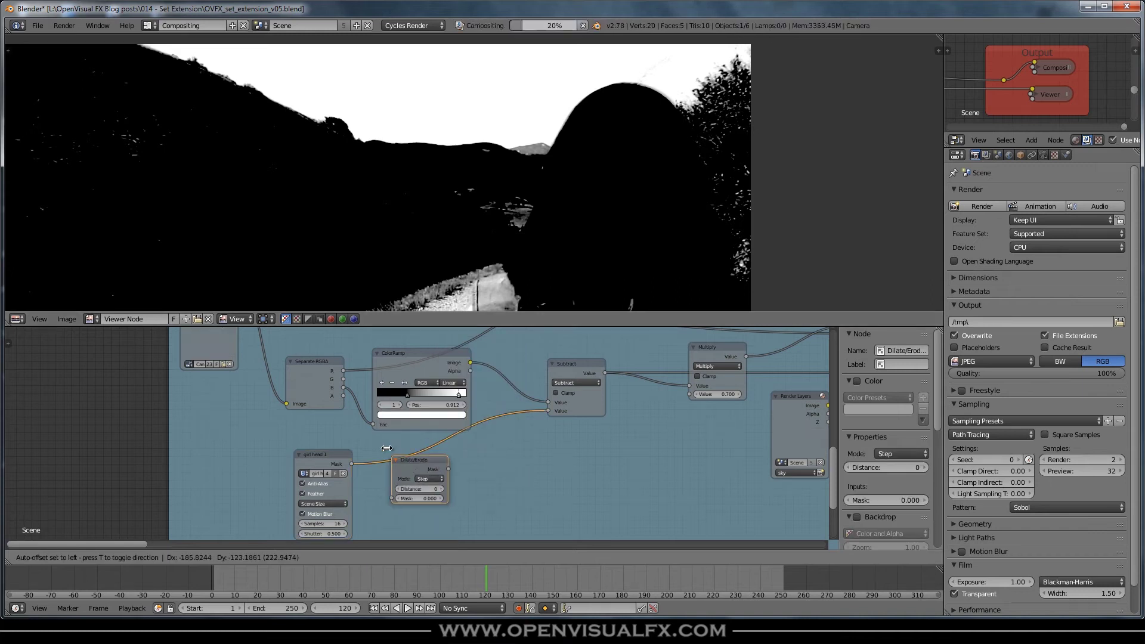
click(380, 447)
click(392, 480)
click(392, 479)
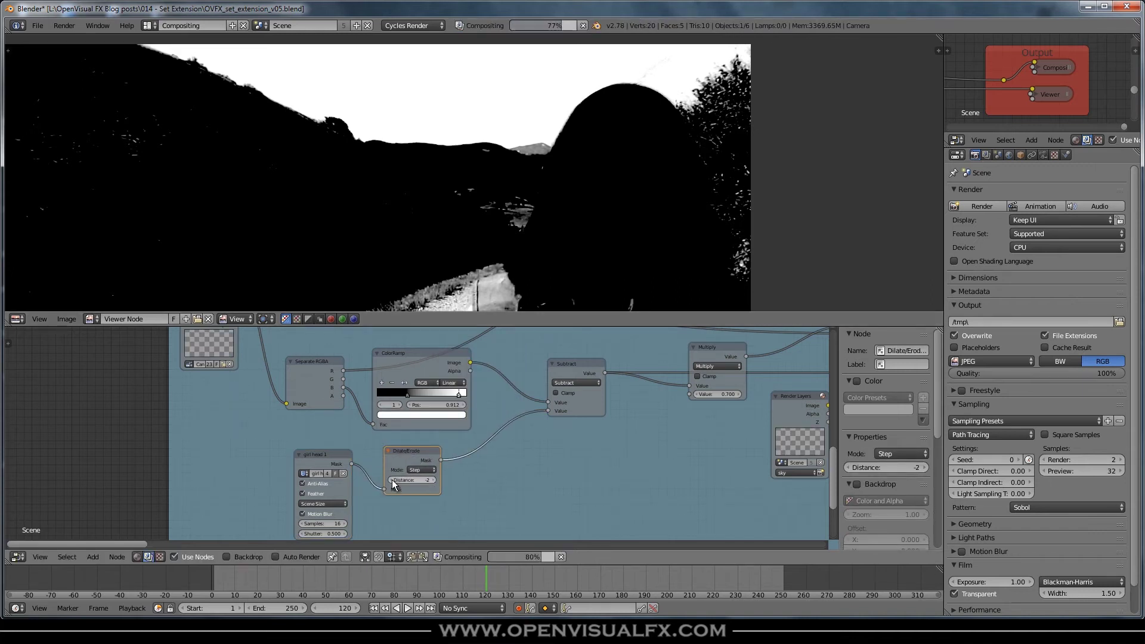
click(392, 480)
click(392, 479)
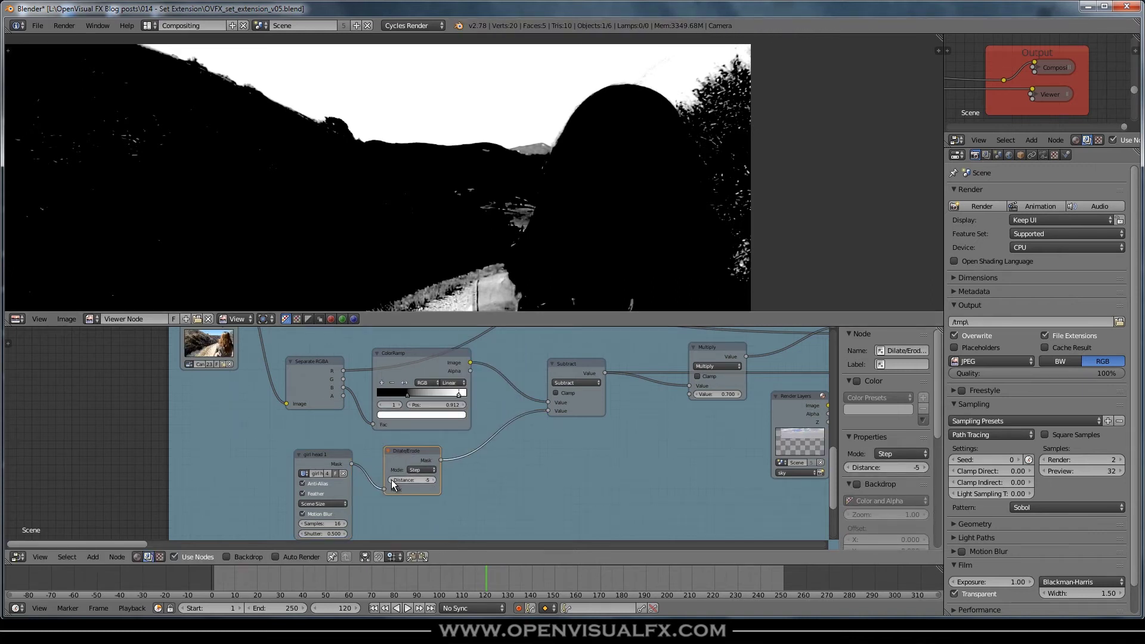
click(390, 480)
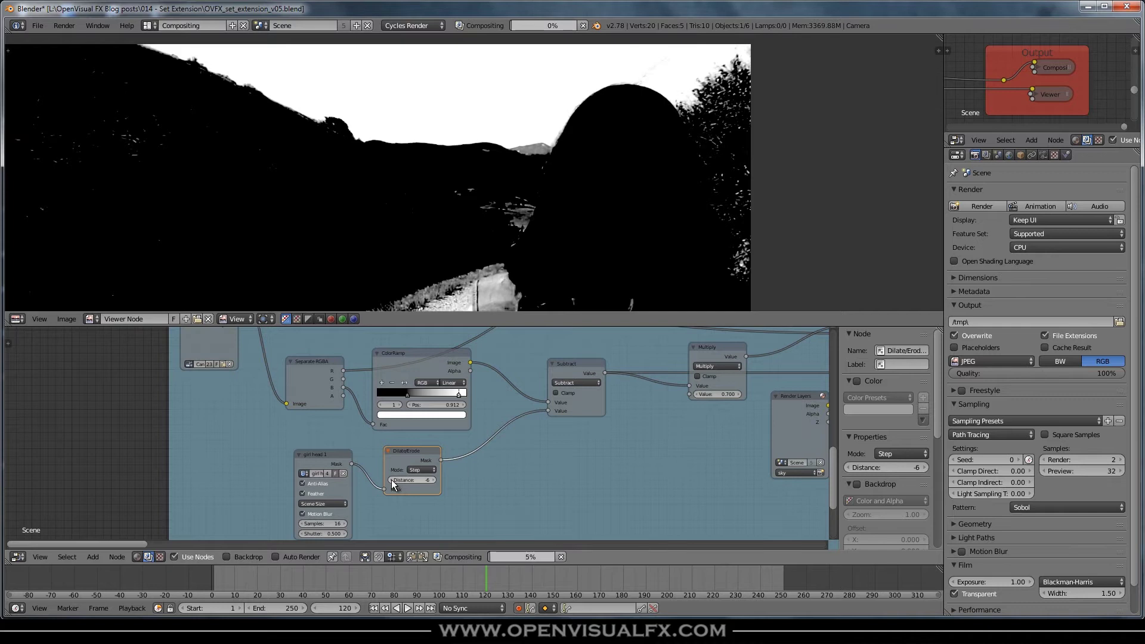
click(434, 481)
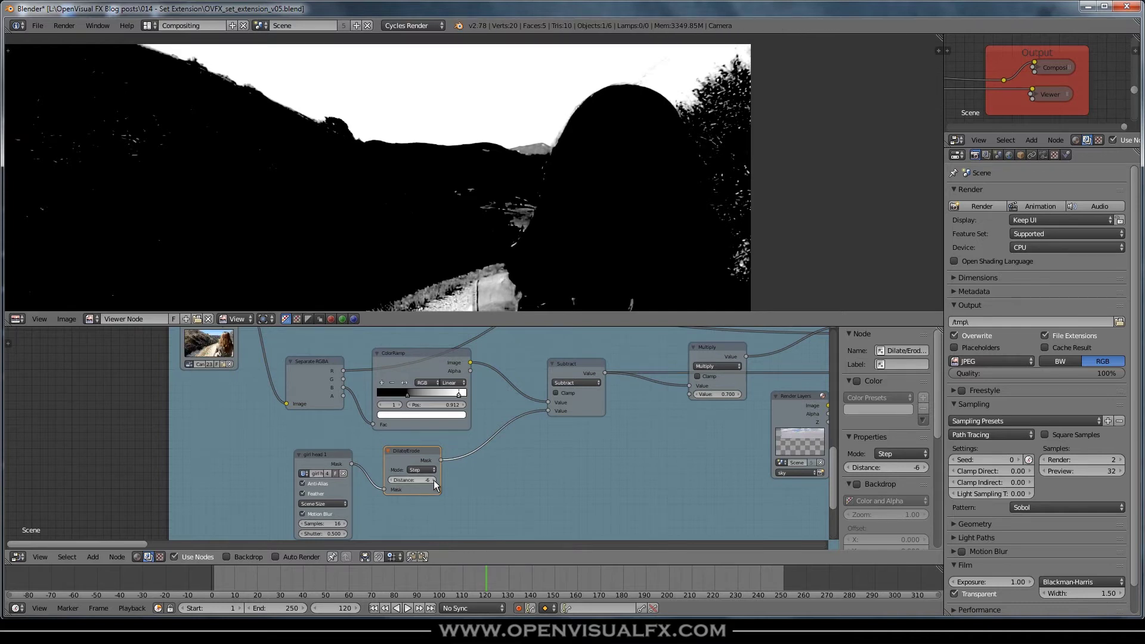
Move the Dilate/Erode and girl head mask nodes left into place.
drag(424, 452, 407, 459)
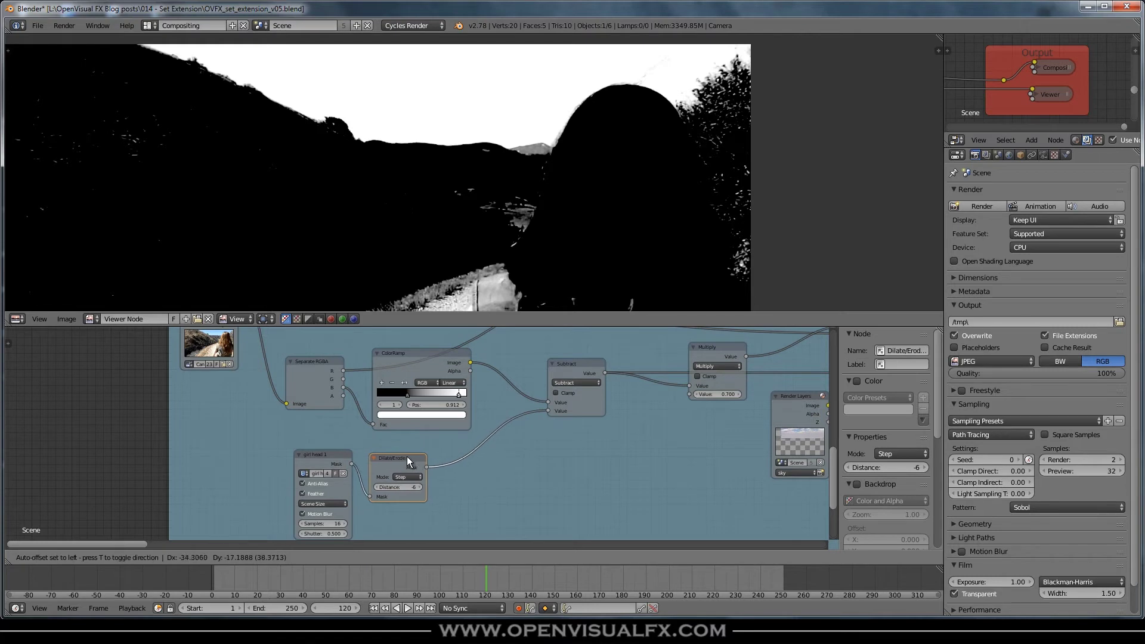
drag(337, 452, 295, 448)
click(390, 461)
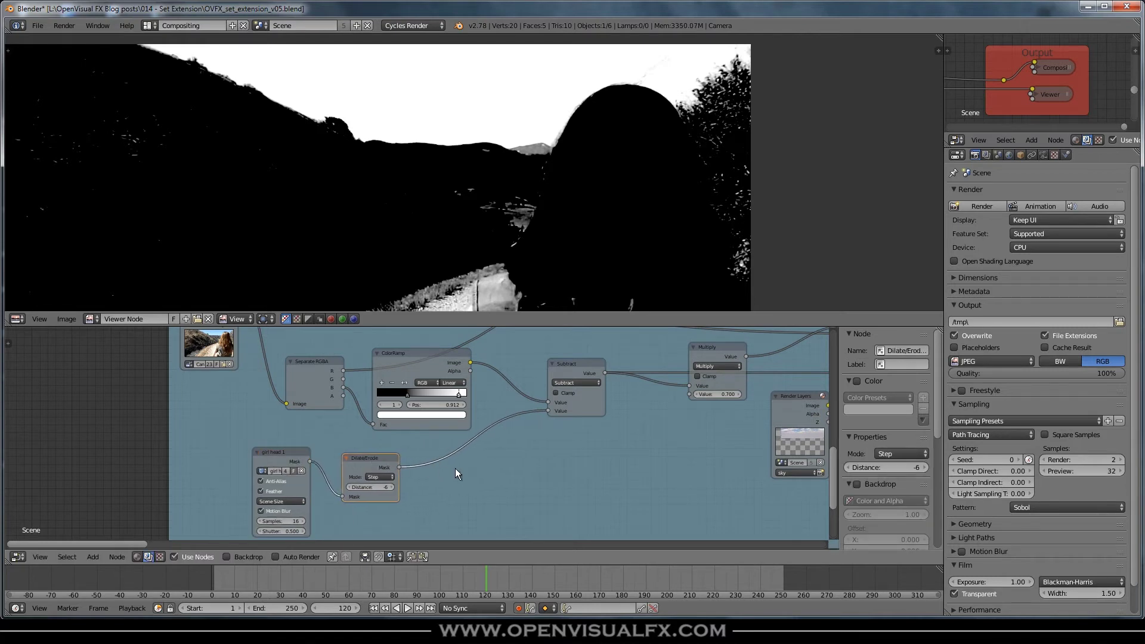
key(shift+a)
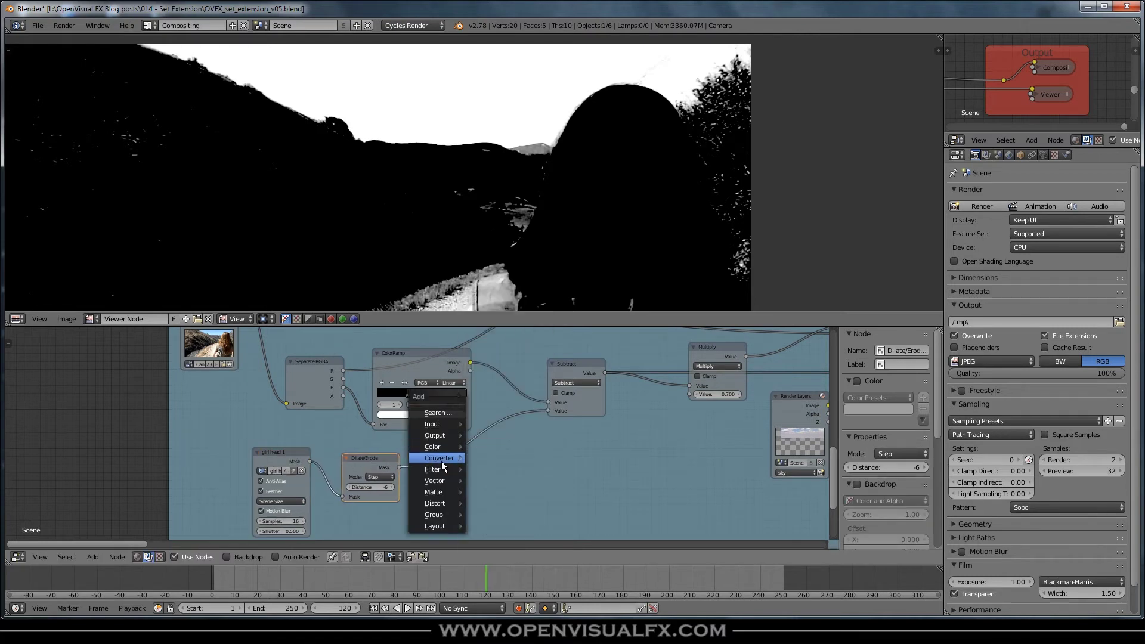
Insert a size-5 Blur between Dilate/Erode and Subtract, and clamp the Subtract result.
mouse_move(433, 469)
click(495, 341)
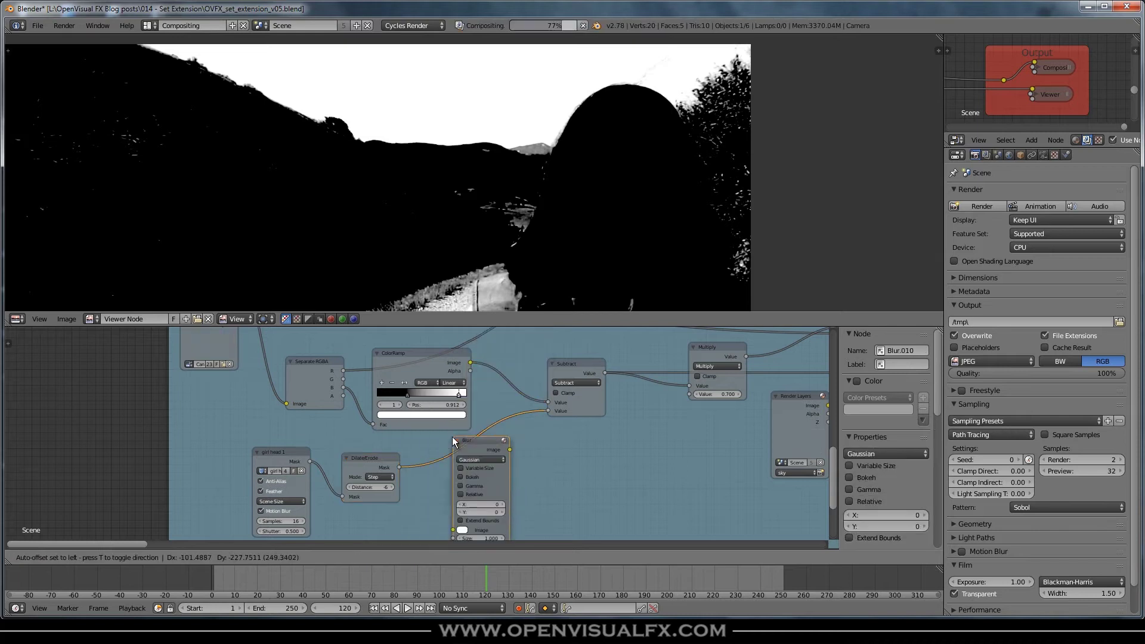
click(445, 442)
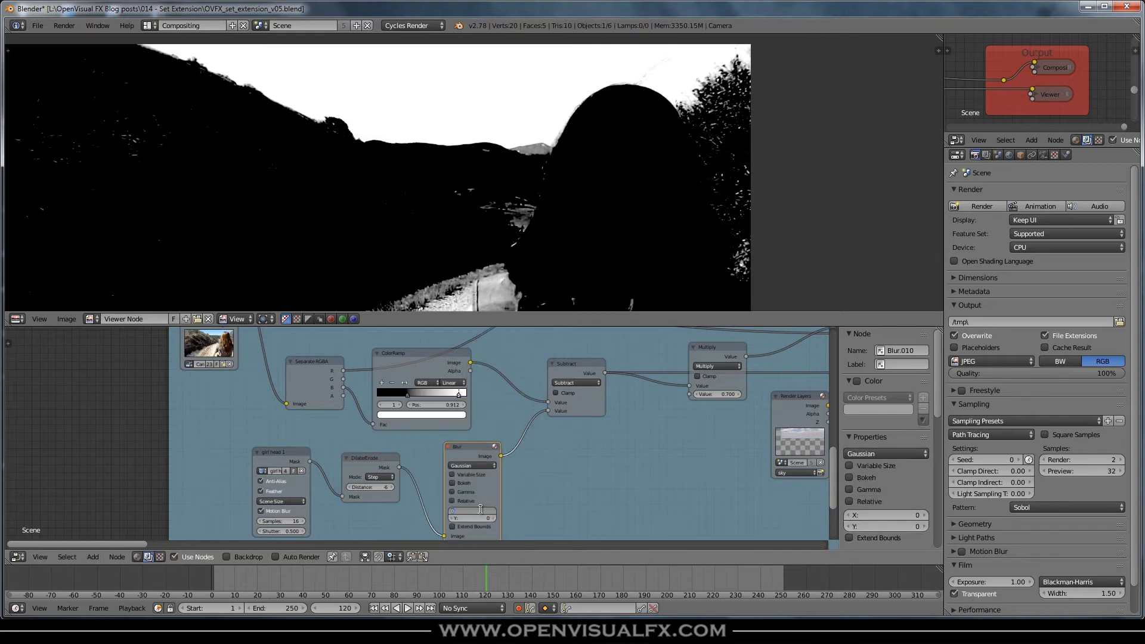
text(5)
key(Return)
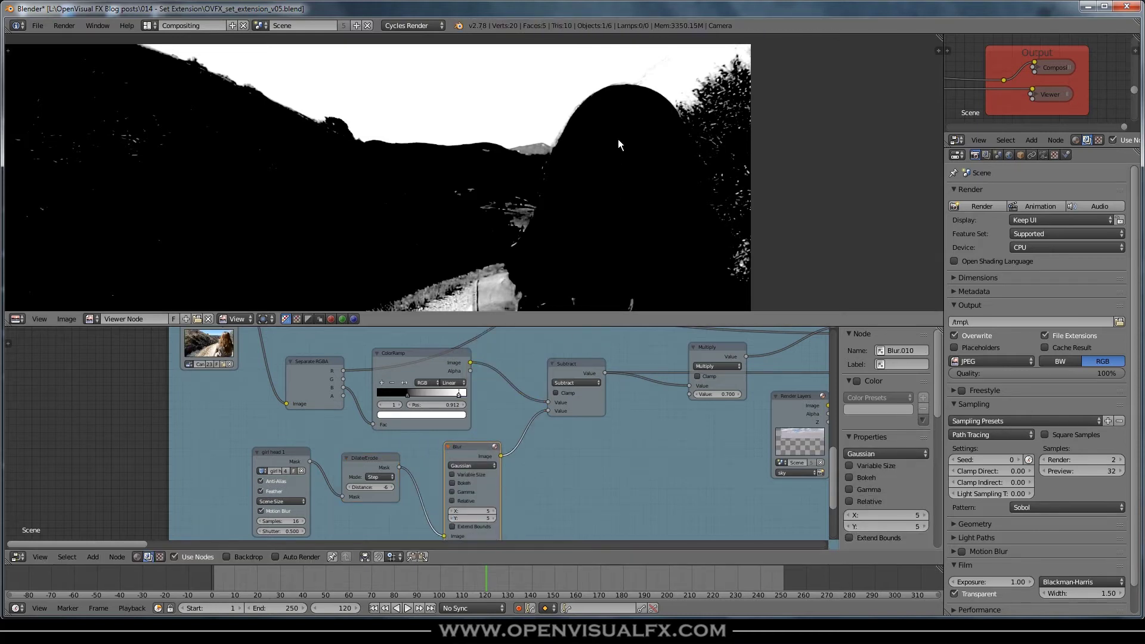
scroll(609, 118, up, 2)
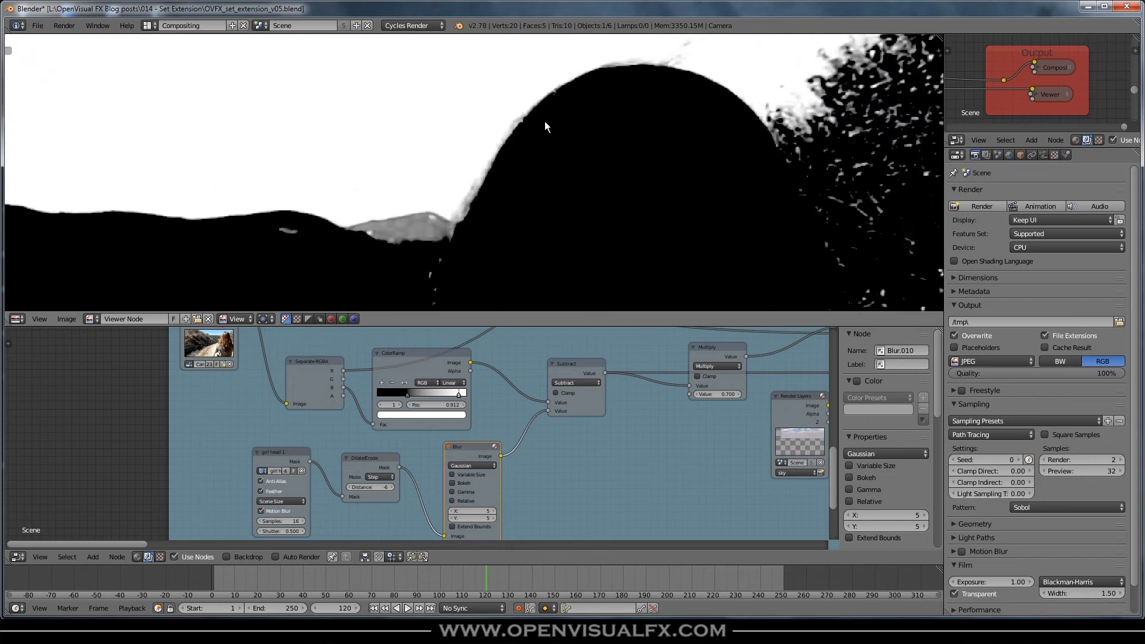
click(556, 393)
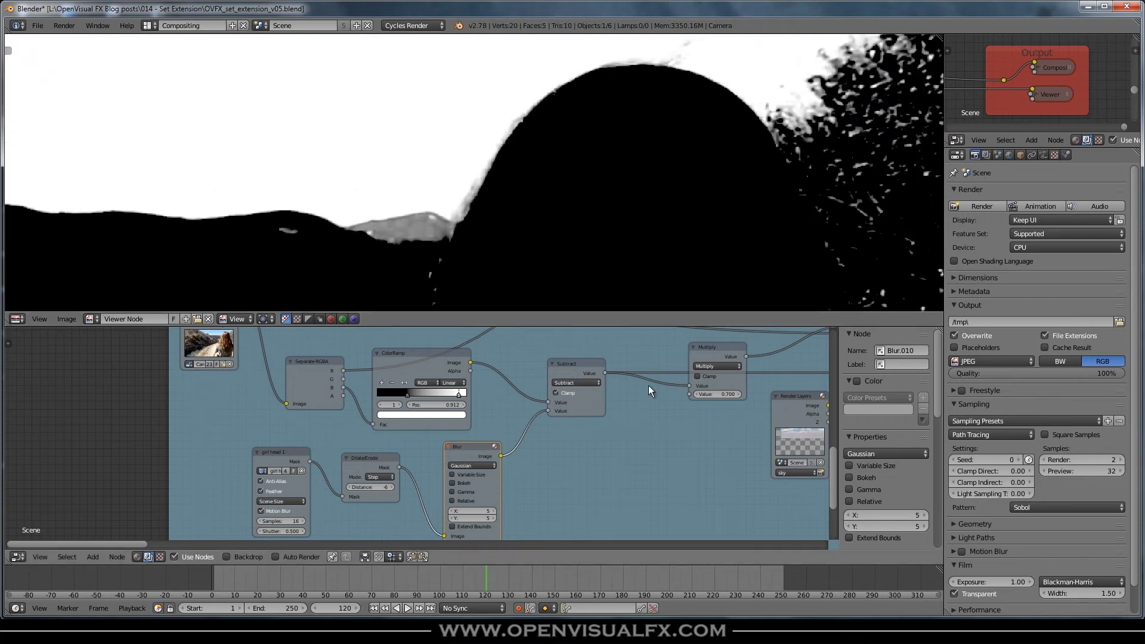
scroll(590, 215, down, 2)
scroll(574, 204, up, 1)
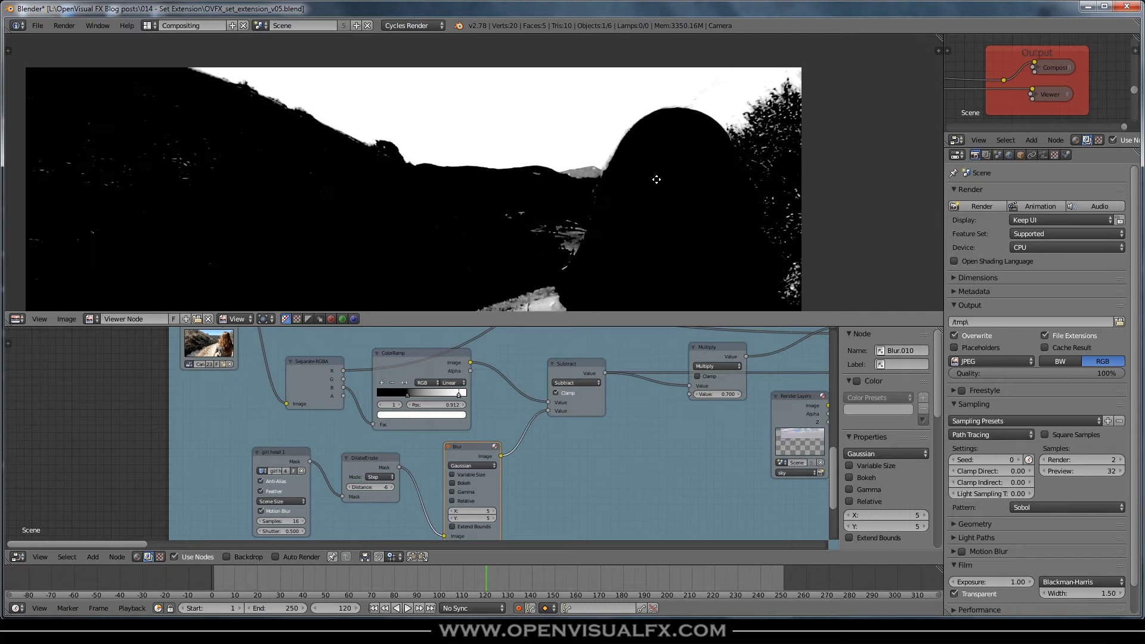
View the colour composite and mute the Screen mix node to compare.
click(1006, 80)
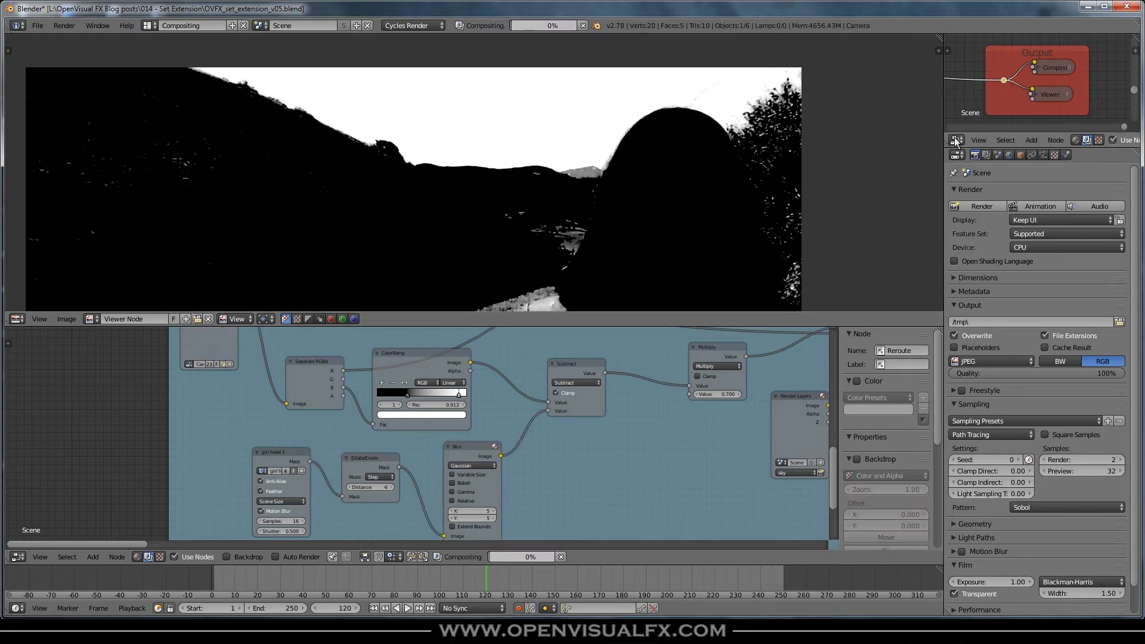
scroll(580, 191, down, 2)
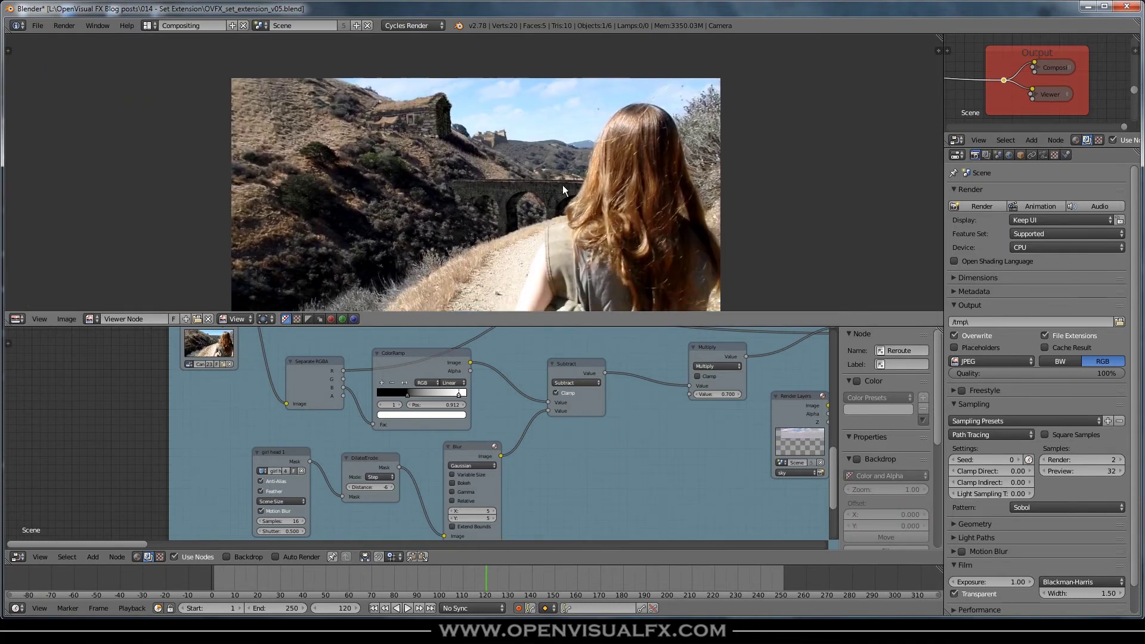
scroll(564, 185, up, 1)
scroll(568, 185, up, 1)
middle_drag(716, 364, 645, 367)
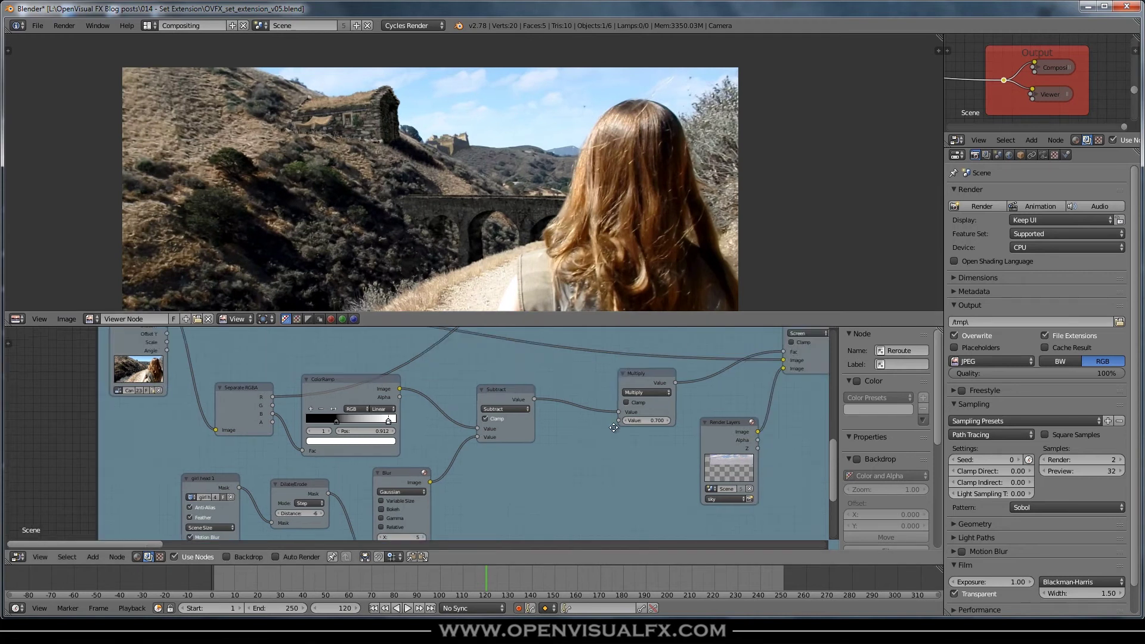
click(681, 357)
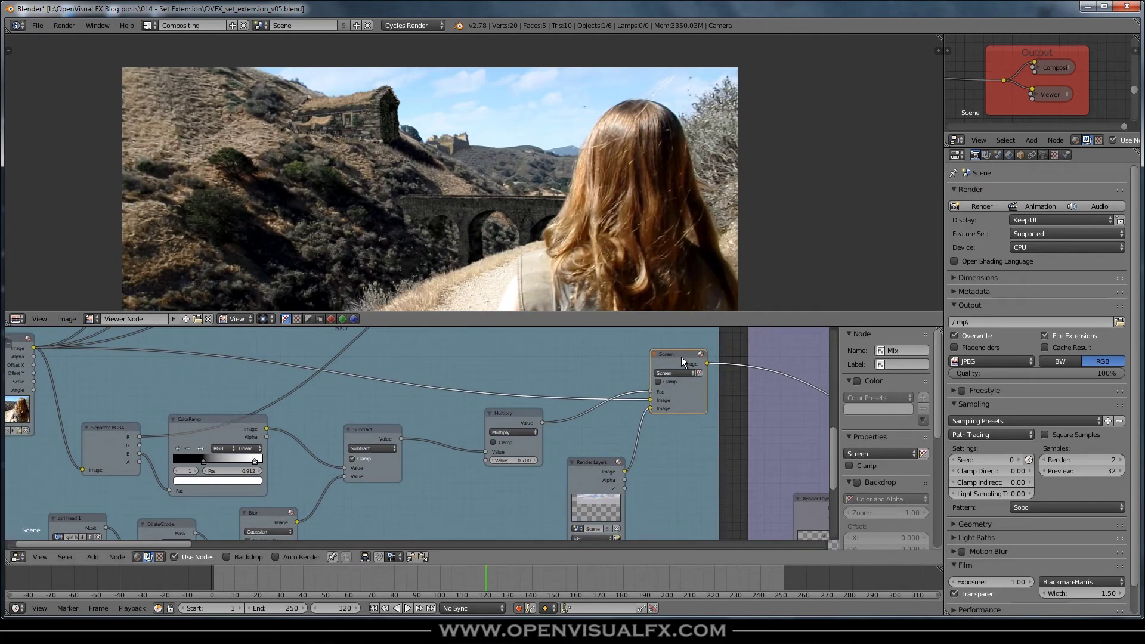
scroll(636, 98, up, 2)
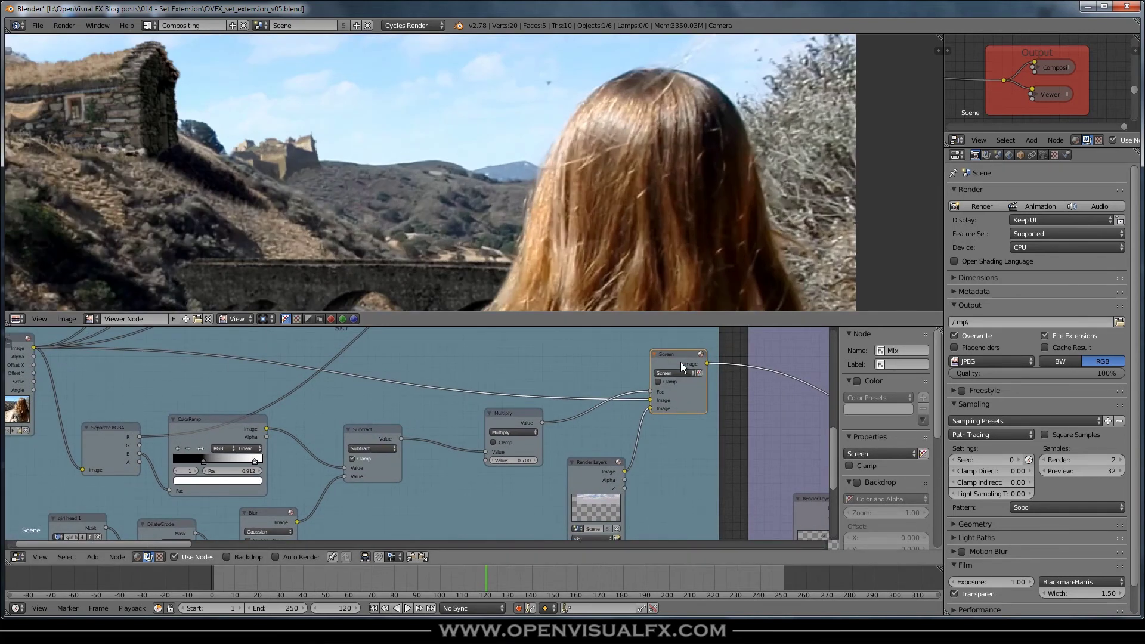
key(m)
key(m)
Mute then unmute the Subtract node, fitting the composite in the viewer.
middle_drag(269, 493, 373, 438)
click(463, 376)
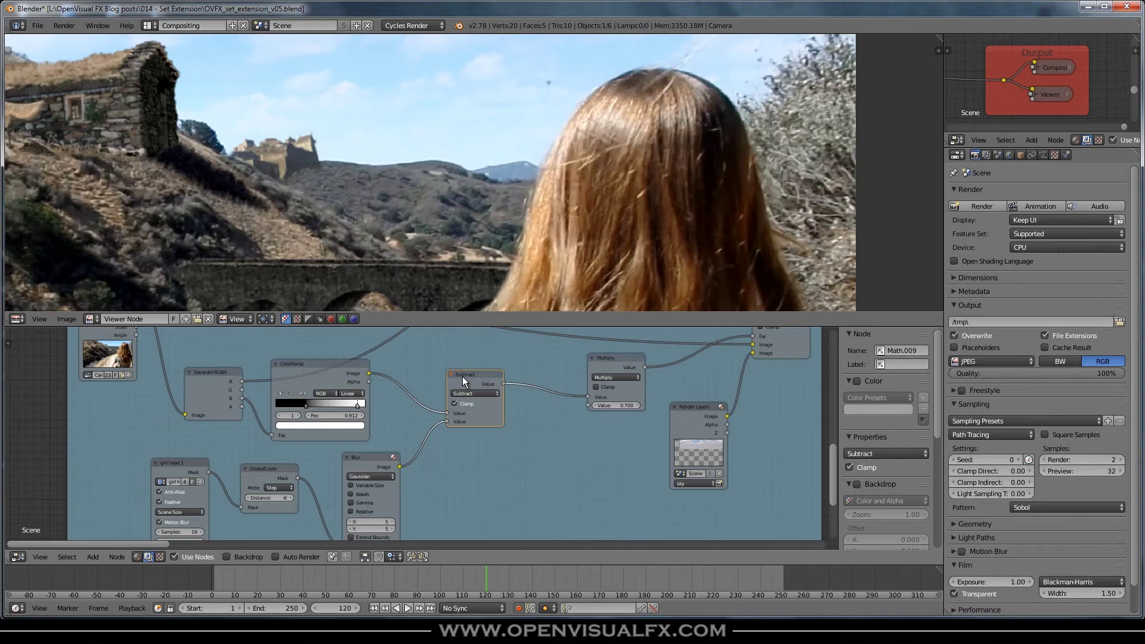
key(m)
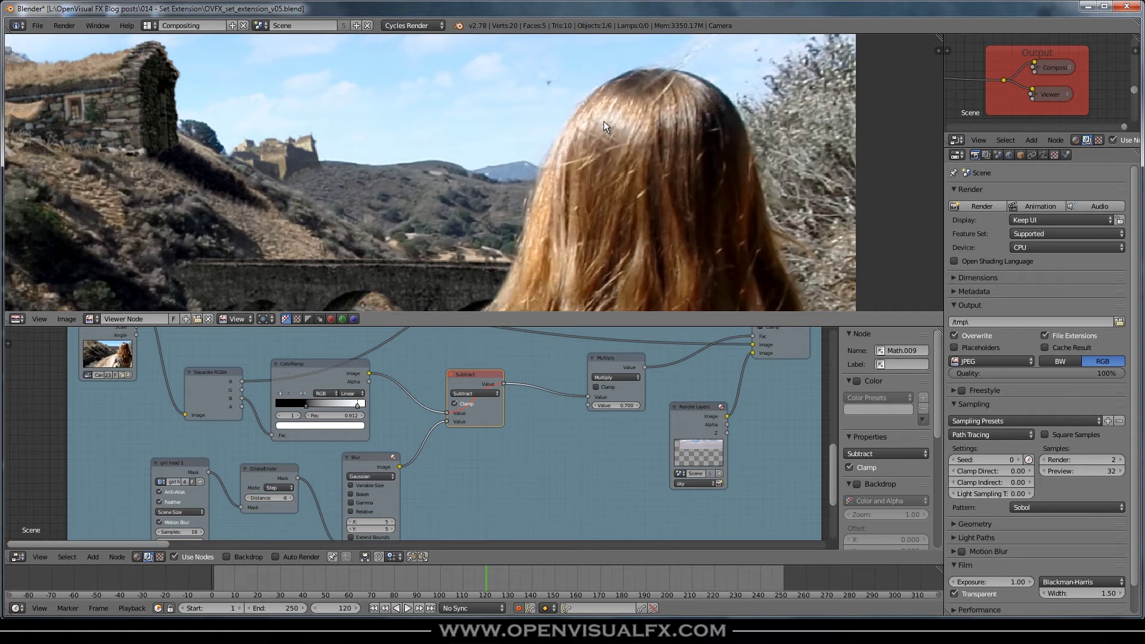
scroll(536, 159, down, 1)
mouse_move(499, 187)
middle_down()
mouse_move(636, 148)
mouse_move(609, 106)
middle_up()
scroll(635, 147, down, 2)
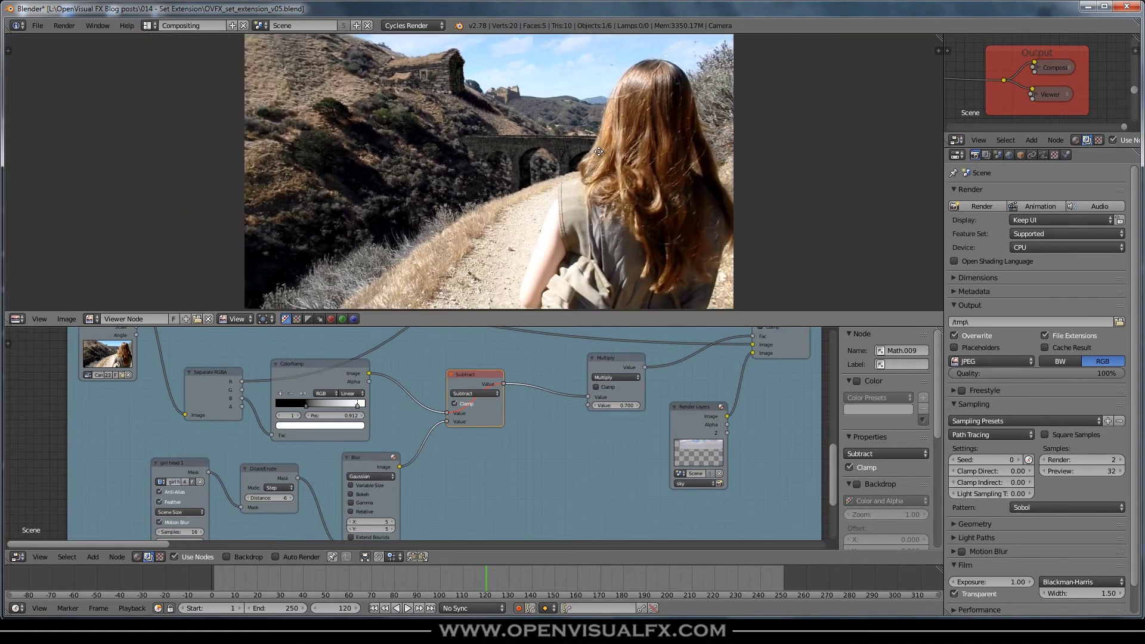
key(m)
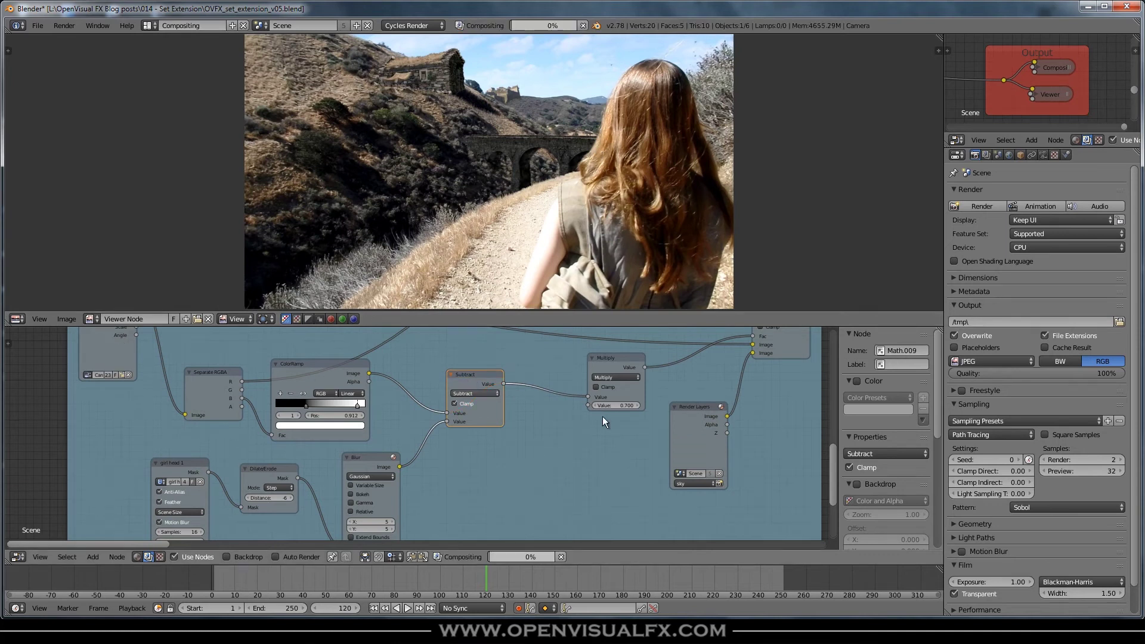
scroll(579, 146, up, 1)
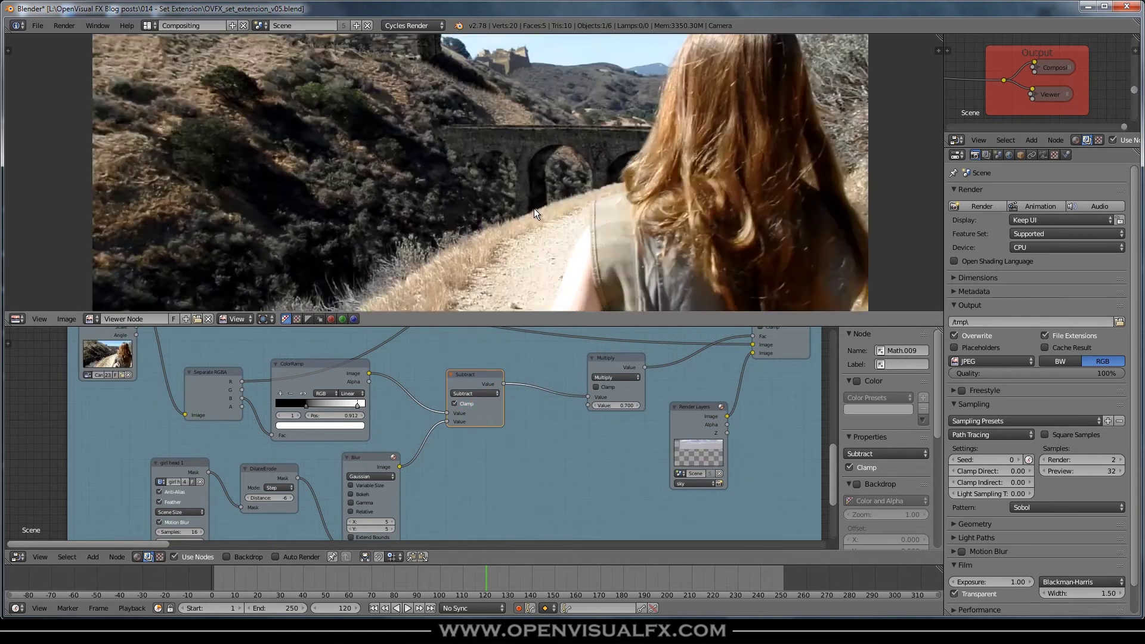
scroll(535, 209, up, 1)
scroll(681, 146, up, 1)
scroll(680, 146, down, 2)
middle_drag(689, 139, 612, 177)
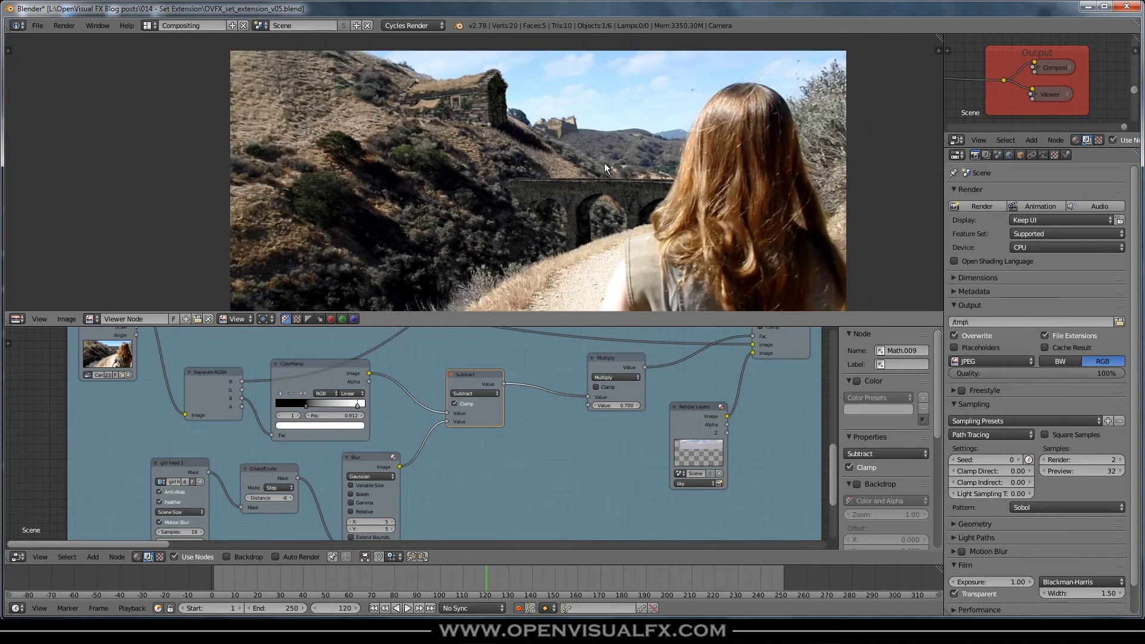
scroll(604, 163, down, 1)
middle_drag(614, 169, 637, 206)
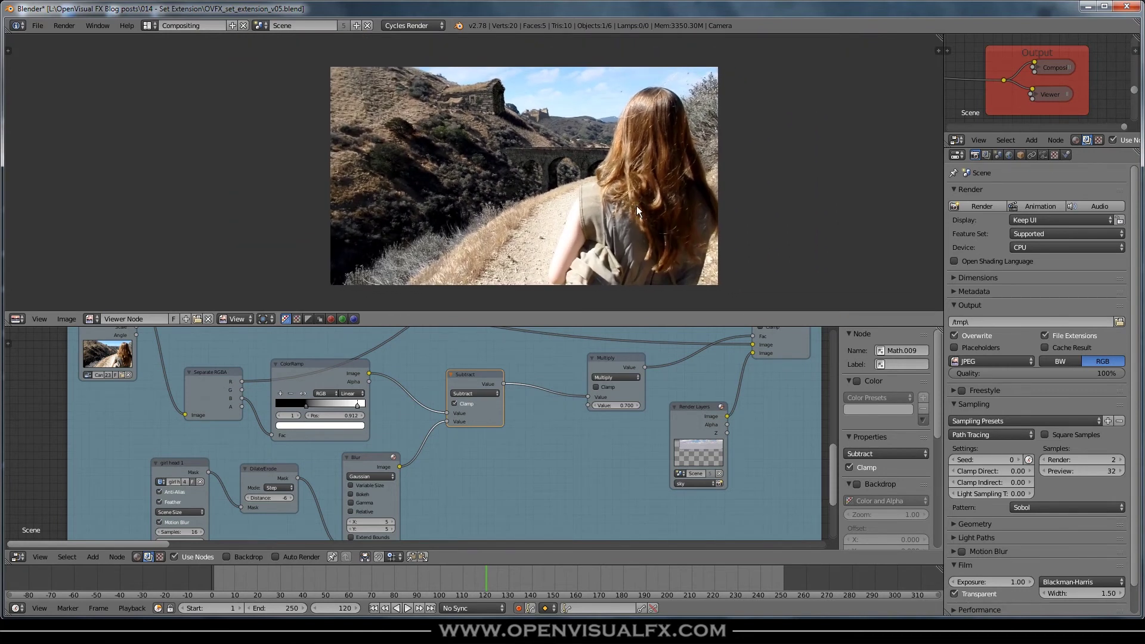
scroll(690, 452, down, 2)
scroll(724, 451, down, 1)
Insert a Color Correction node on the link before the output nodes.
middle_drag(725, 451, 472, 456)
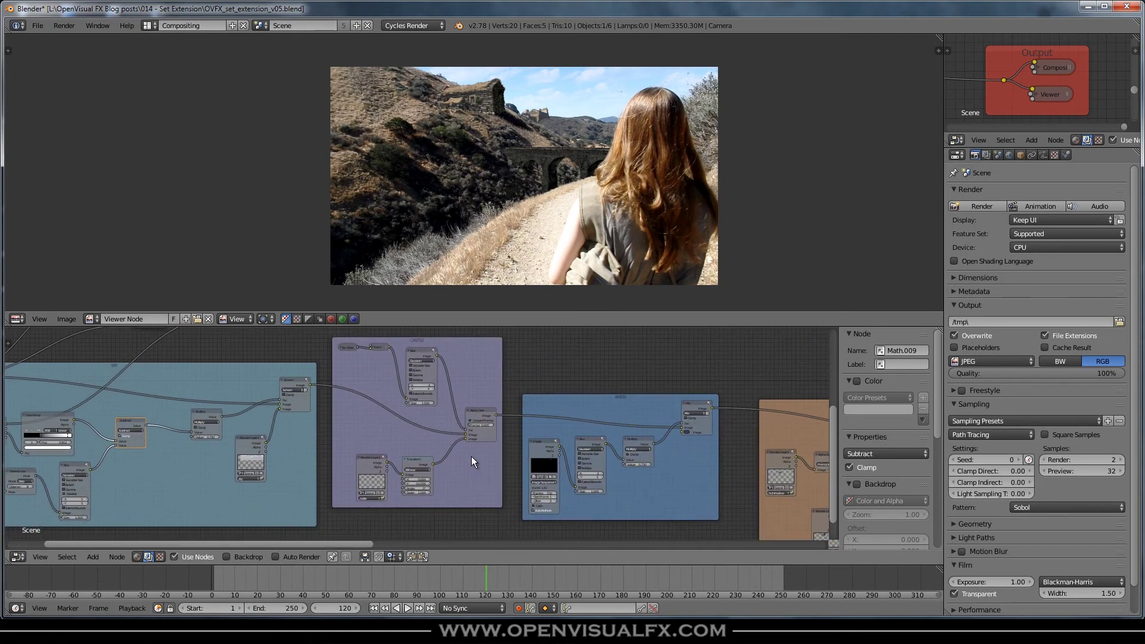
scroll(692, 454, down, 1)
middle_drag(692, 454, 313, 456)
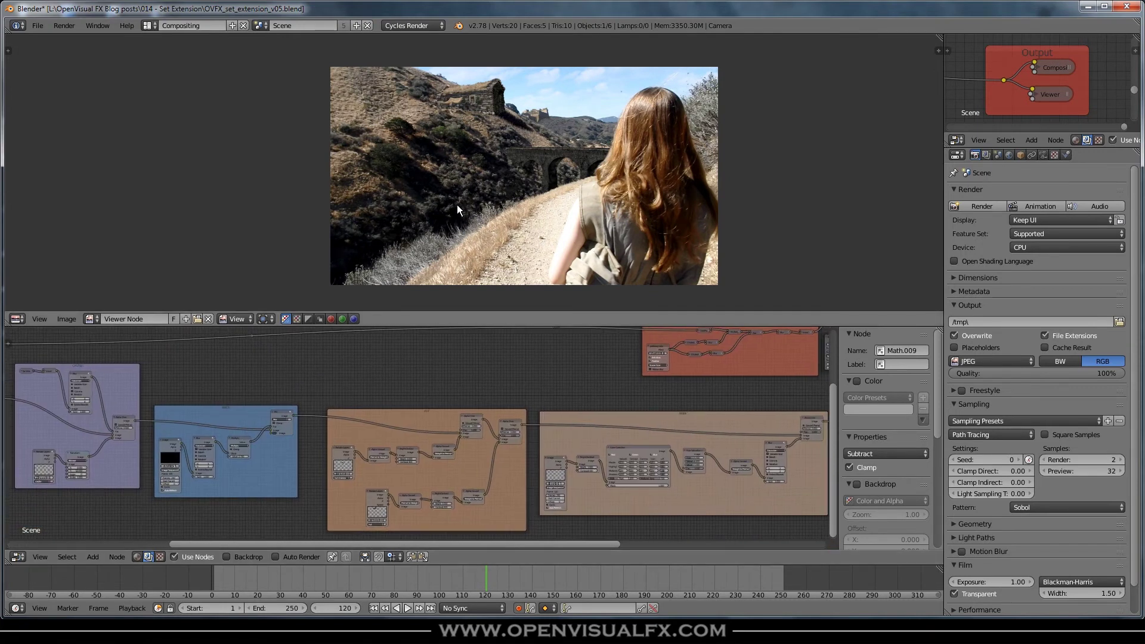
scroll(704, 408, up, 2)
middle_drag(703, 408, 411, 454)
scroll(550, 461, up, 1)
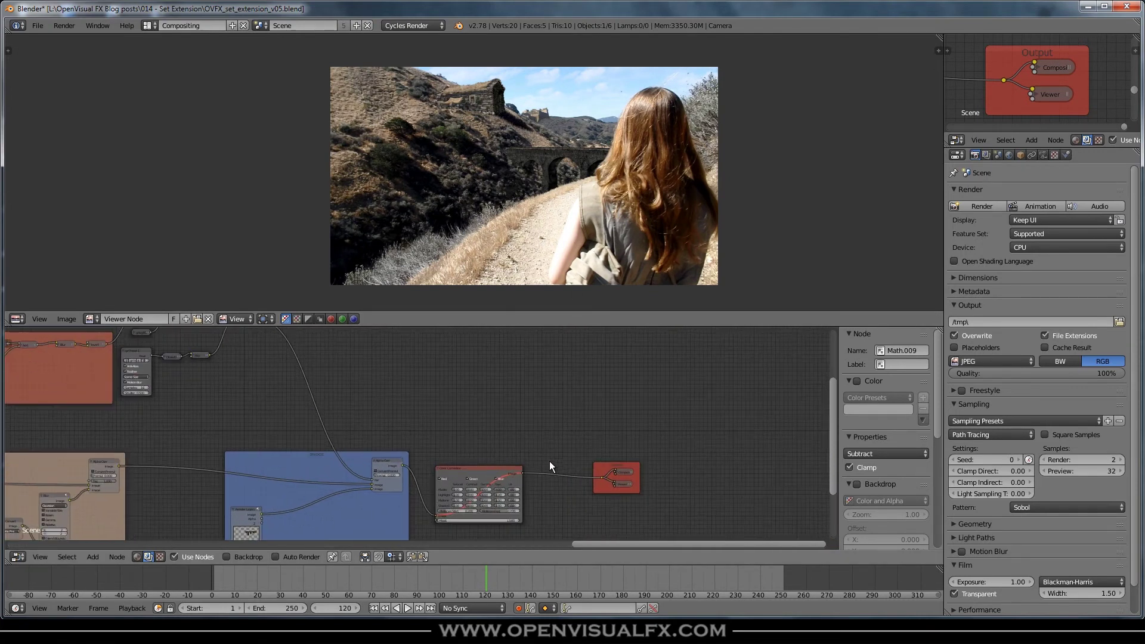
scroll(496, 479, up, 1)
scroll(491, 481, up, 1)
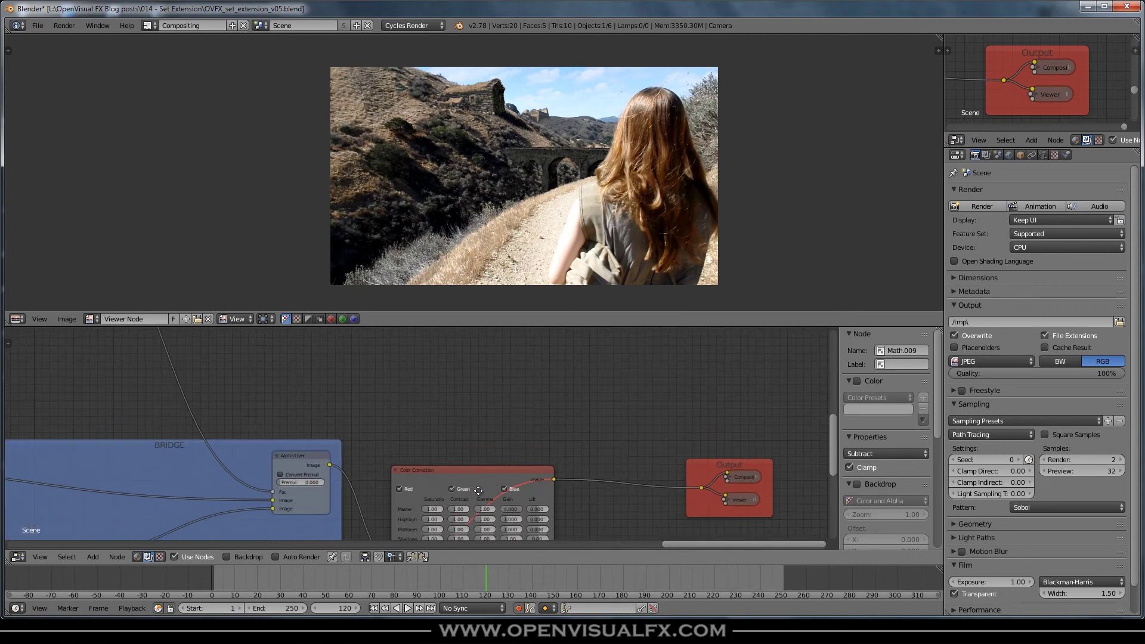
middle_drag(479, 490, 506, 411)
drag(505, 410, 552, 382)
scroll(525, 144, up, 3)
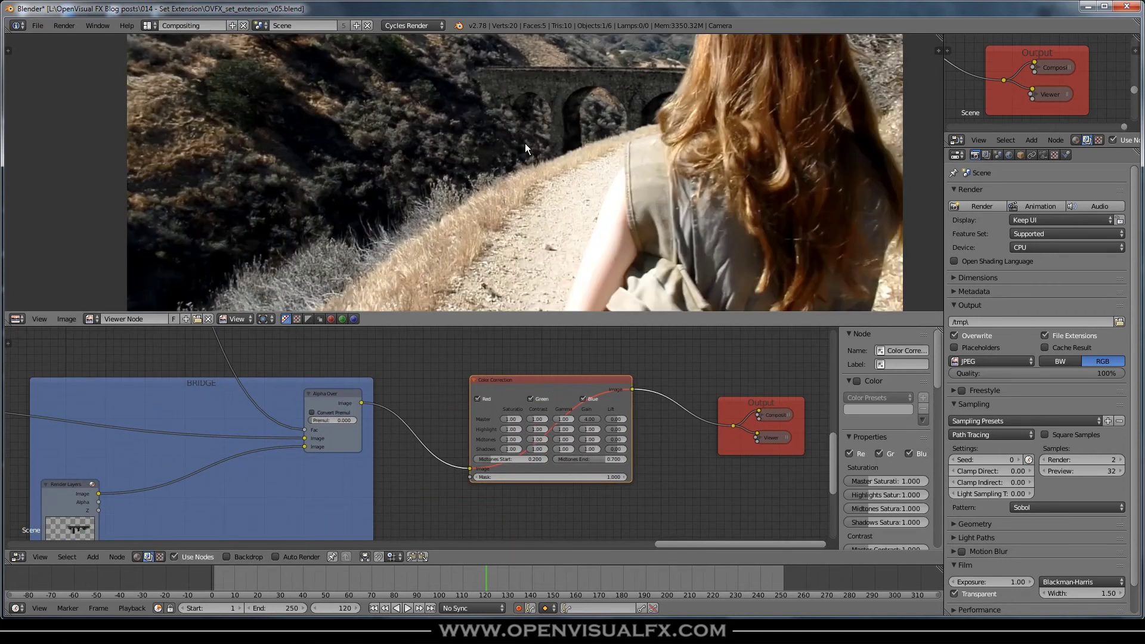
middle_drag(526, 143, 527, 157)
click(551, 379)
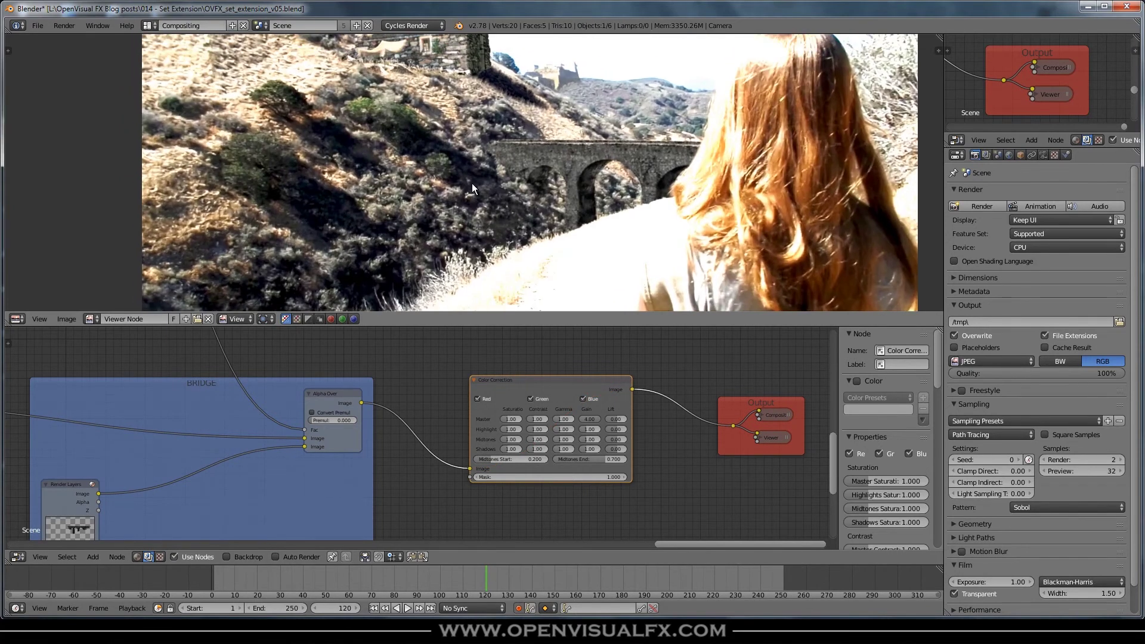
scroll(438, 161, up, 3)
Set the Color Correction master gain to 2 and master gamma to 1.6.
middle_drag(435, 157, 519, 268)
scroll(561, 407, up, 1)
scroll(582, 425, up, 2)
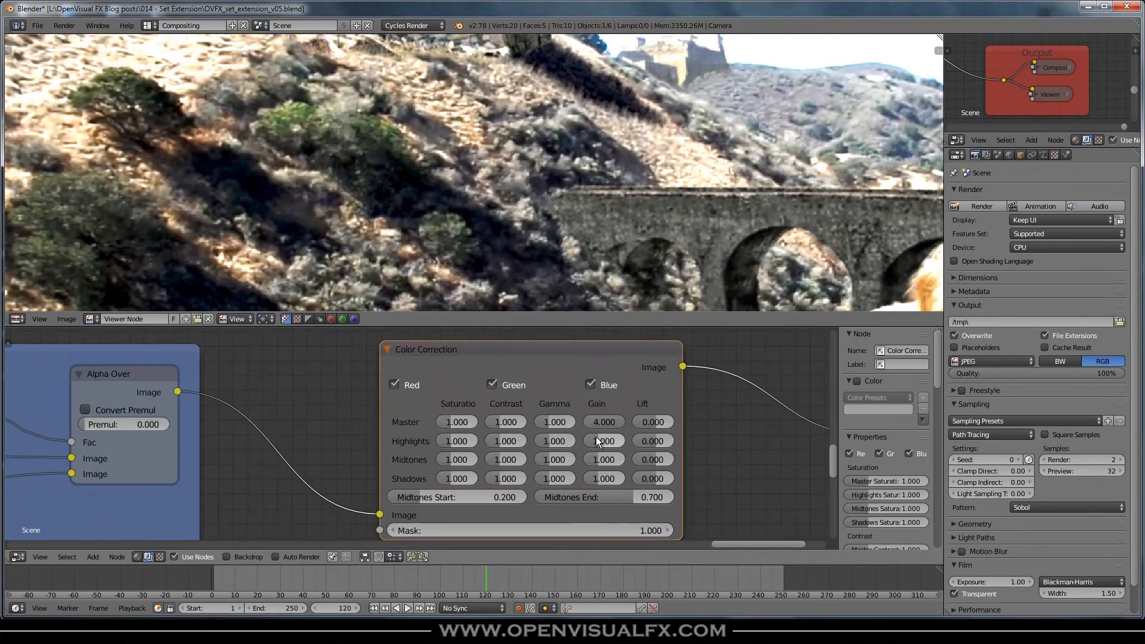
click(601, 423)
click(556, 423)
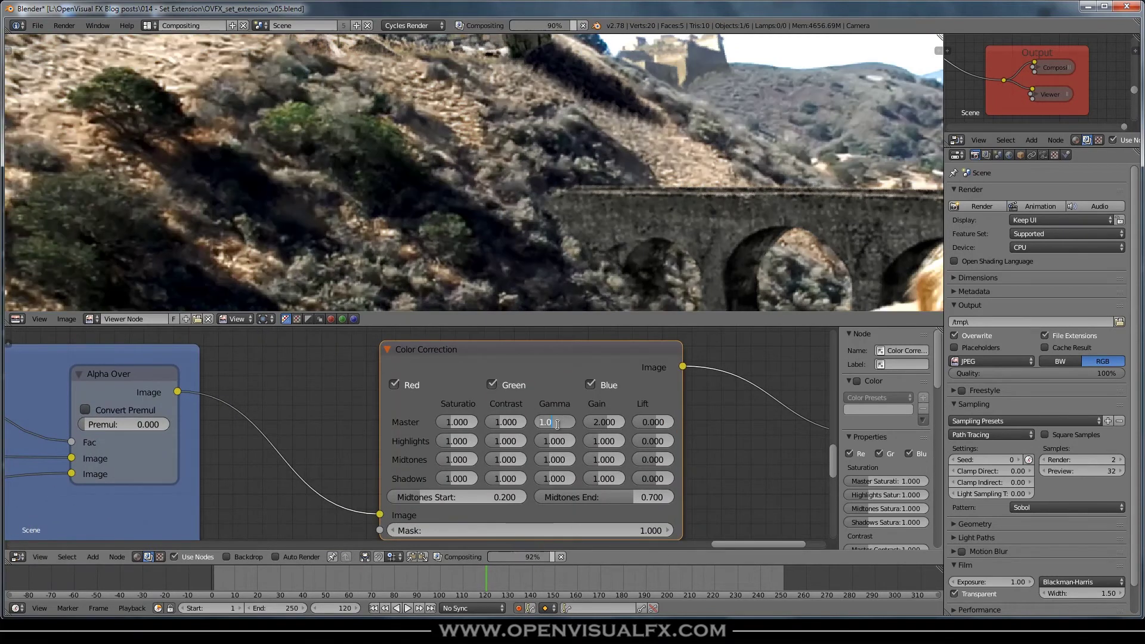
text(6)
key(Return)
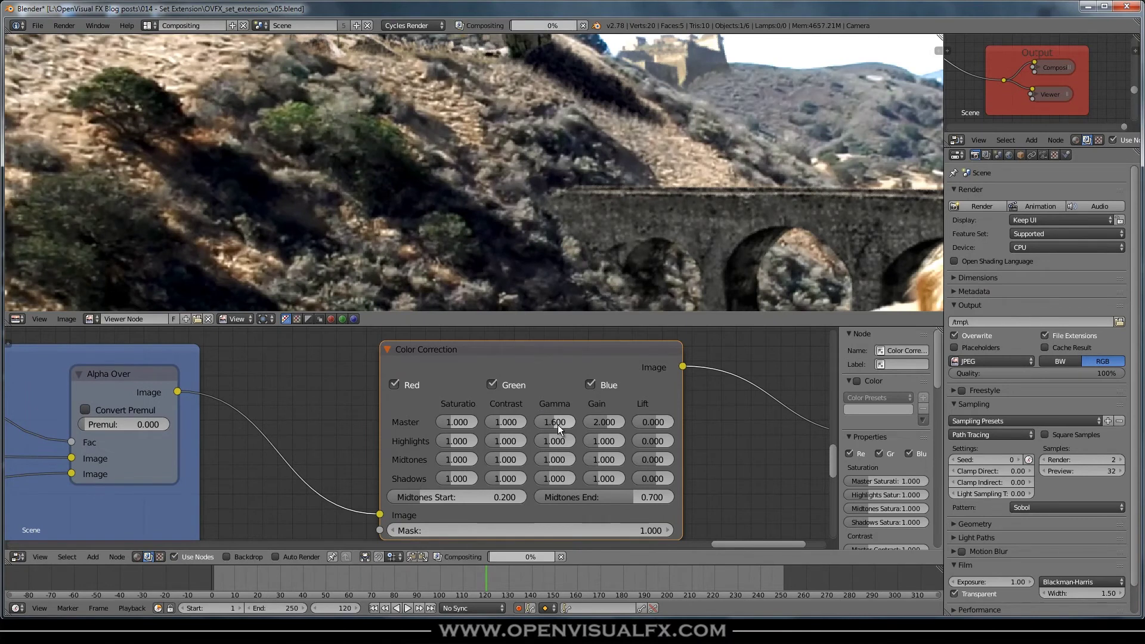
scroll(550, 183, down, 2)
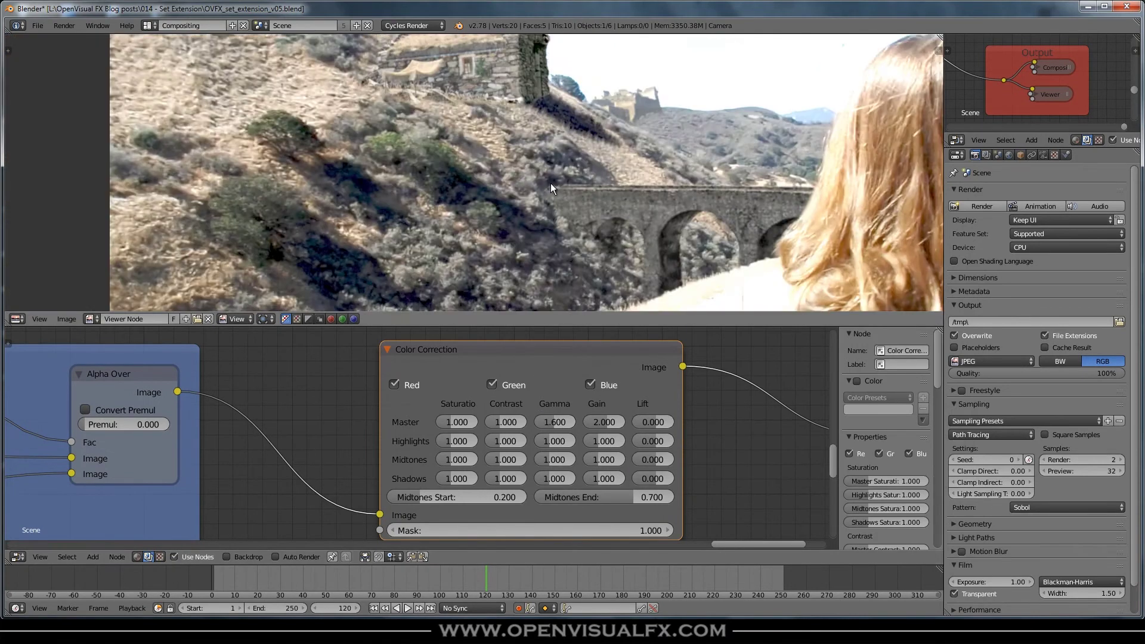
scroll(553, 194, up, 1)
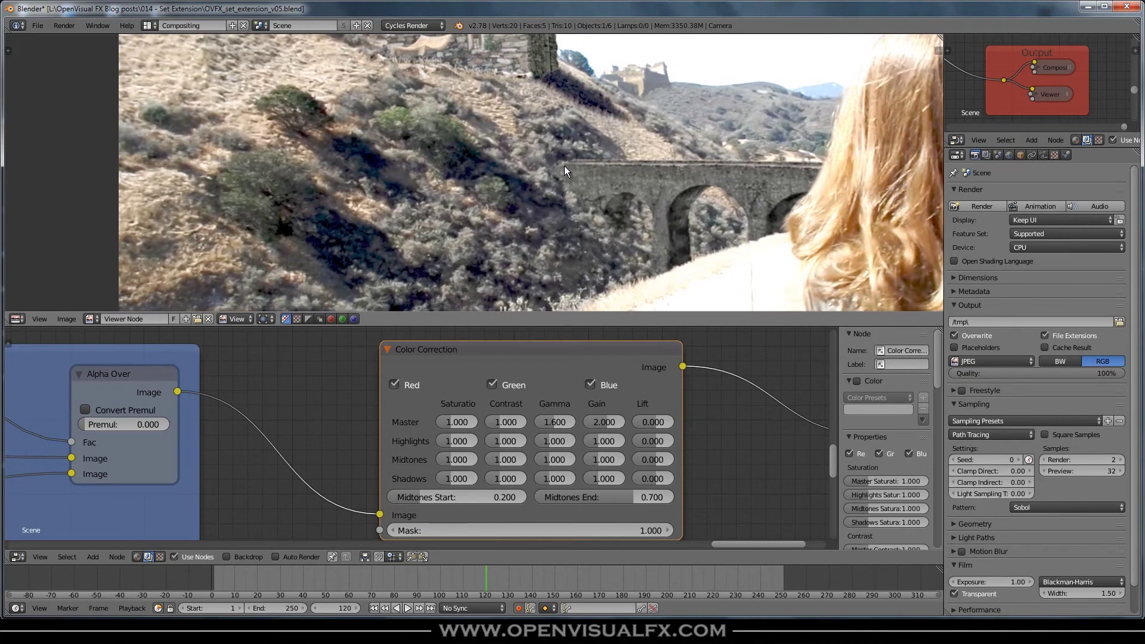
scroll(565, 166, up, 2)
scroll(498, 180, up, 1)
middle_drag(500, 247, 500, 297)
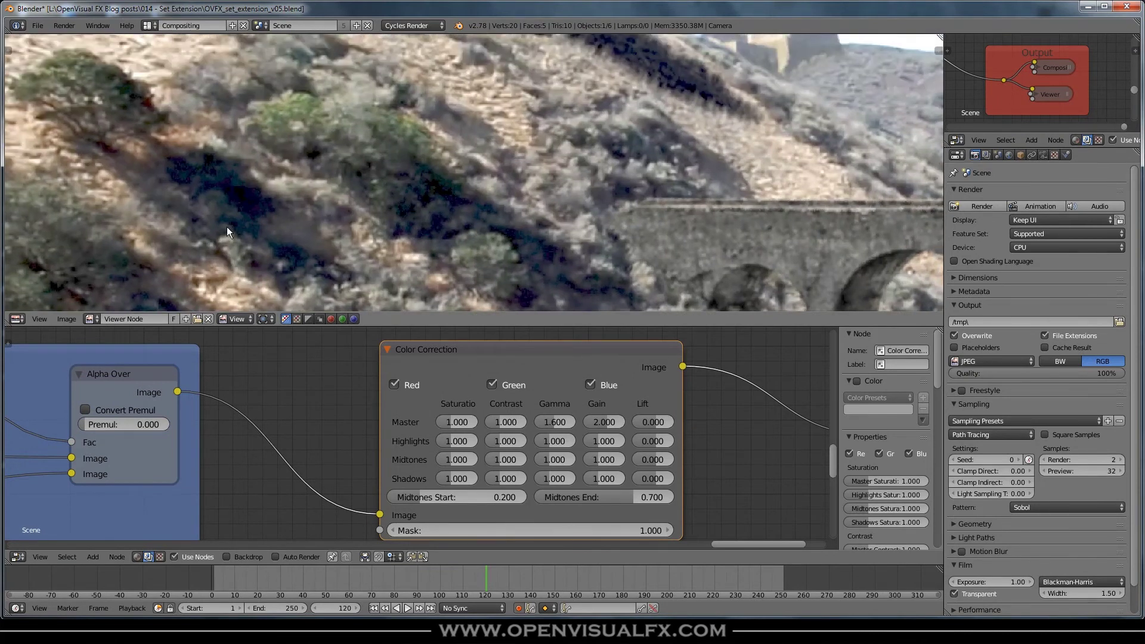
middle_drag(628, 88, 611, 181)
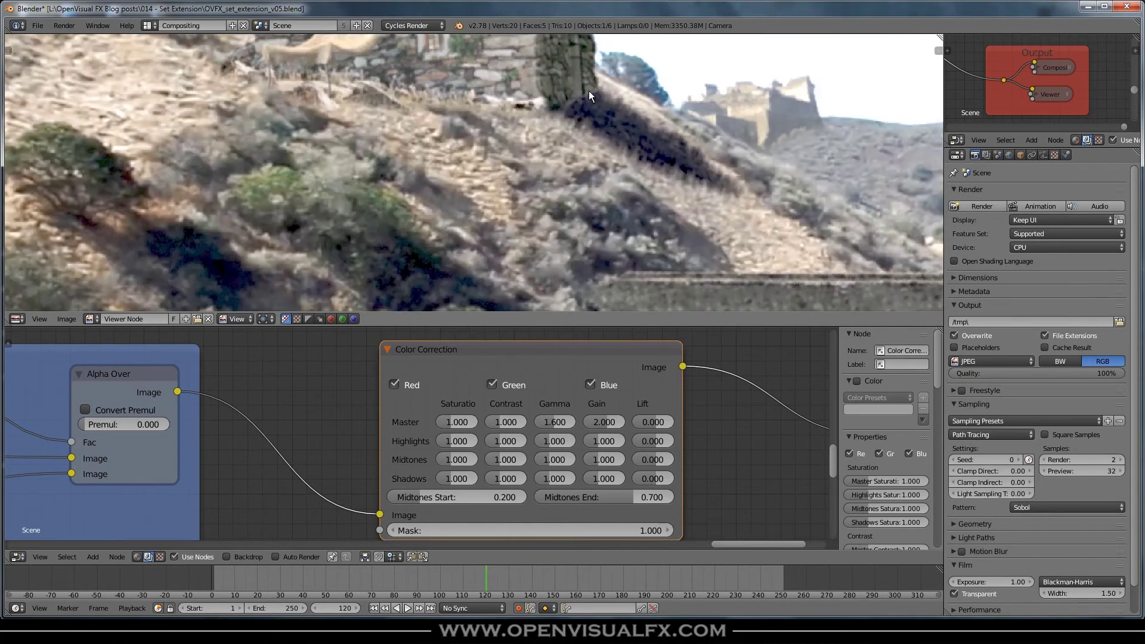
scroll(521, 204, down, 2)
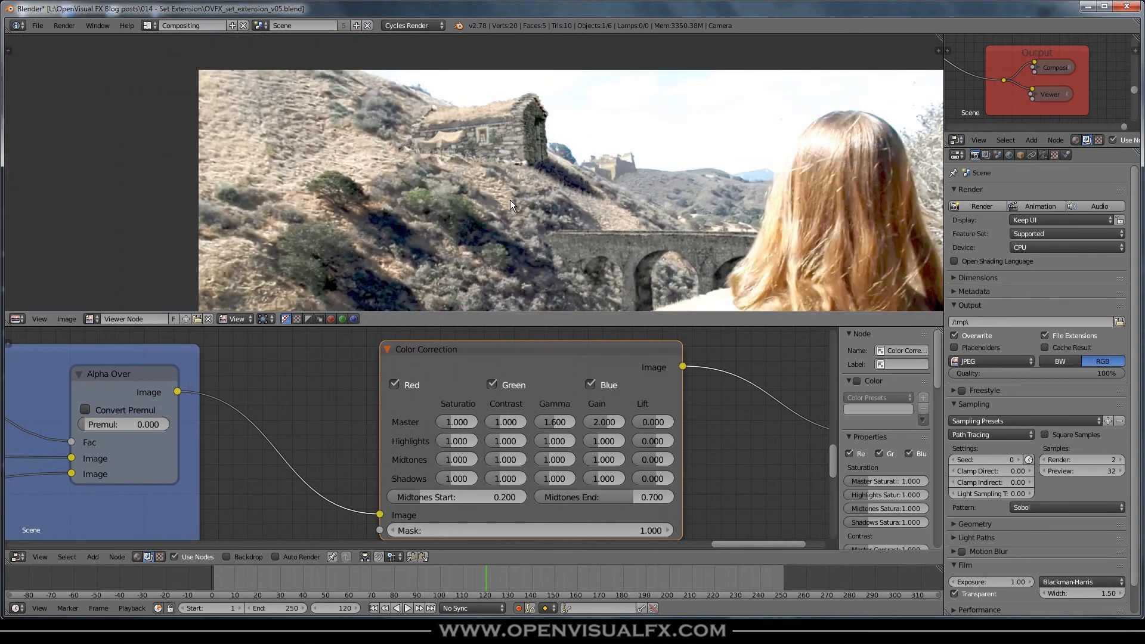
middle_drag(510, 199, 533, 203)
scroll(542, 152, up, 1)
scroll(538, 166, up, 1)
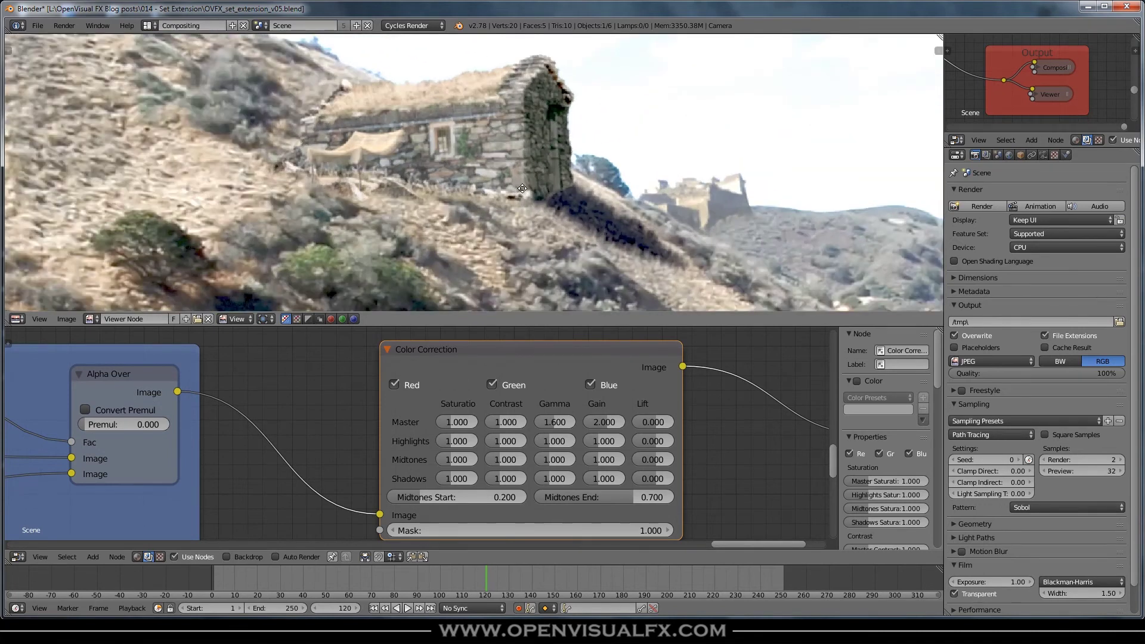
middle_drag(436, 115, 482, 135)
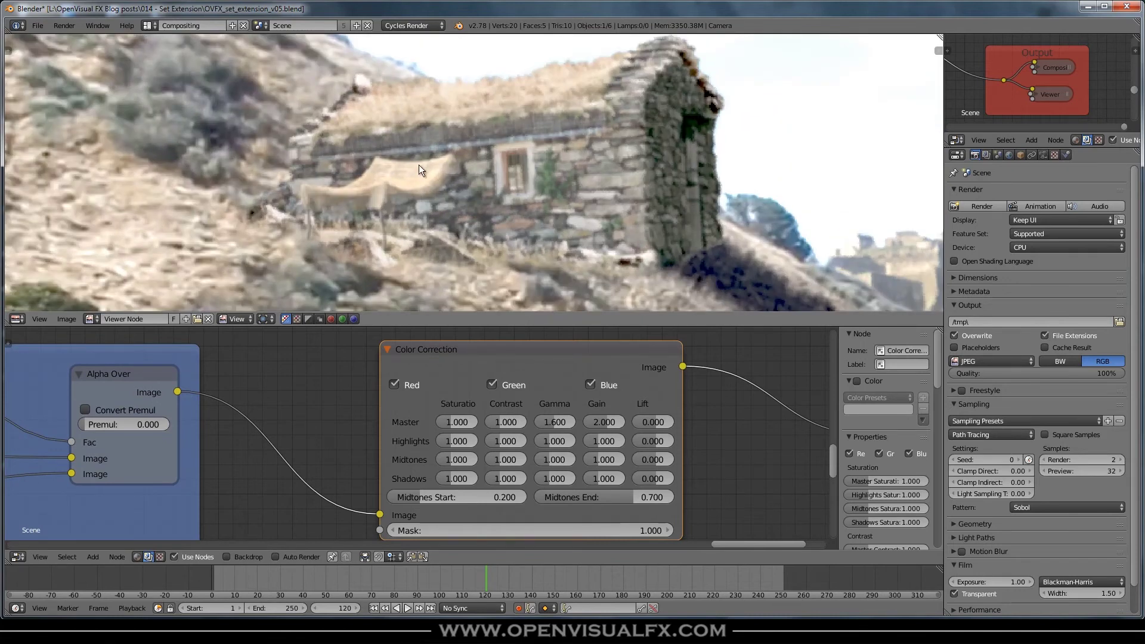
scroll(544, 165, down, 2)
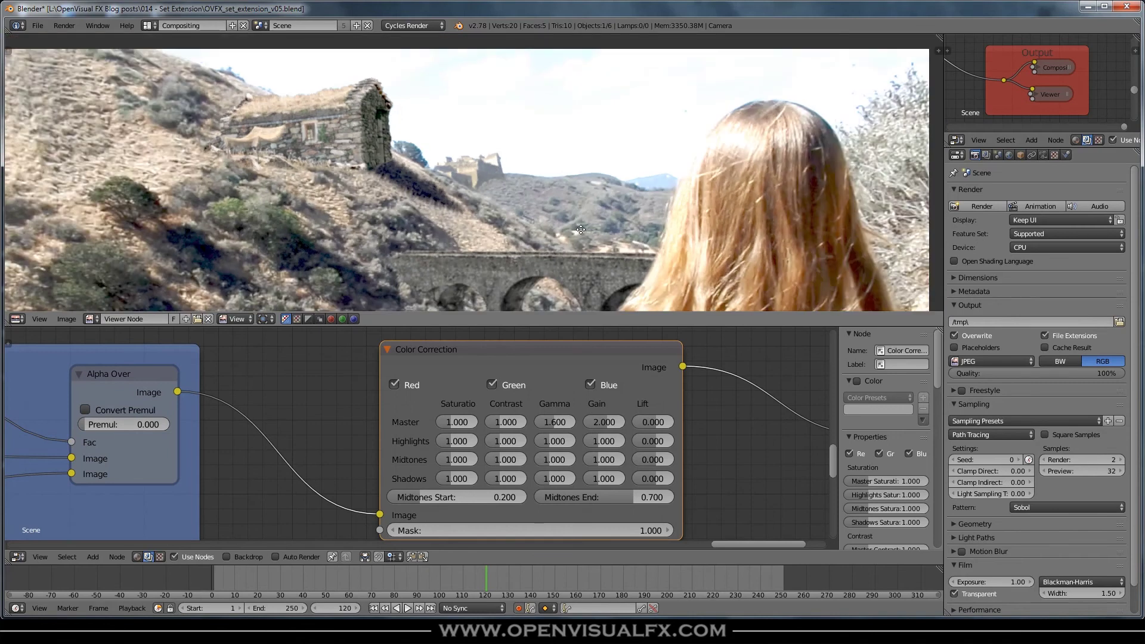
scroll(542, 182, down, 3)
scroll(541, 183, up, 3)
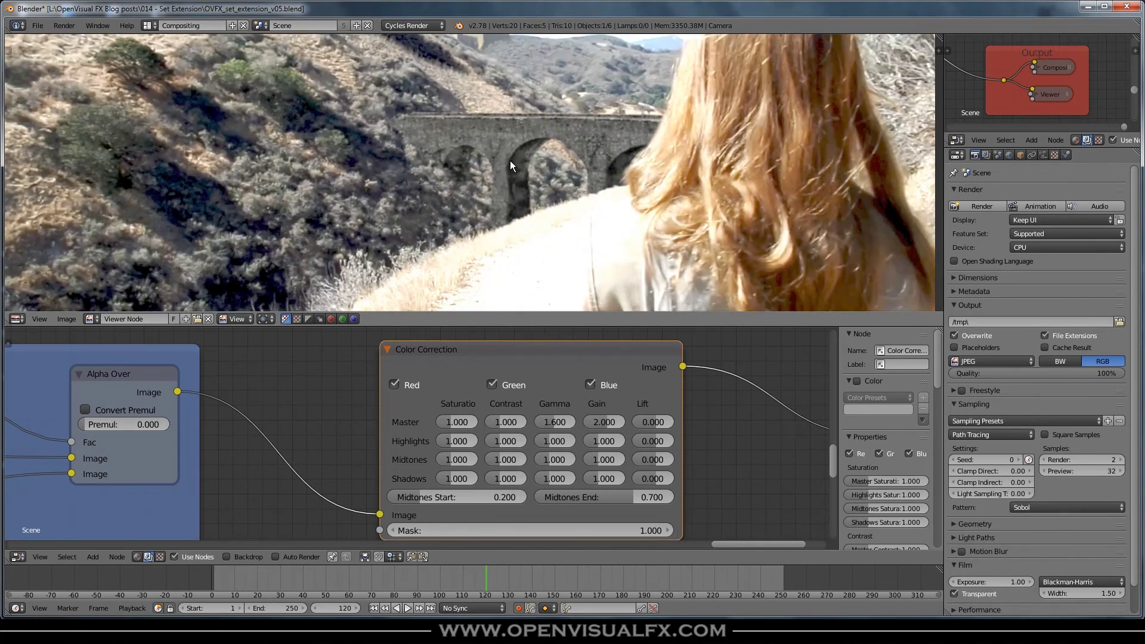
middle_drag(510, 160, 533, 233)
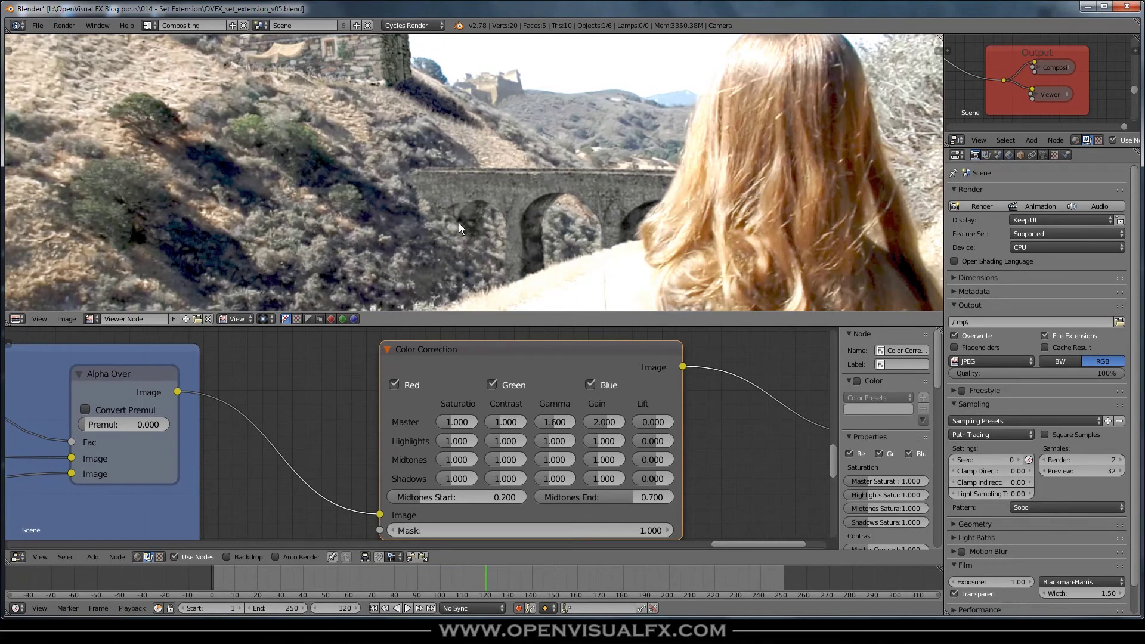
scroll(460, 223, down, 2)
scroll(386, 221, down, 2)
middle_drag(391, 225, 470, 187)
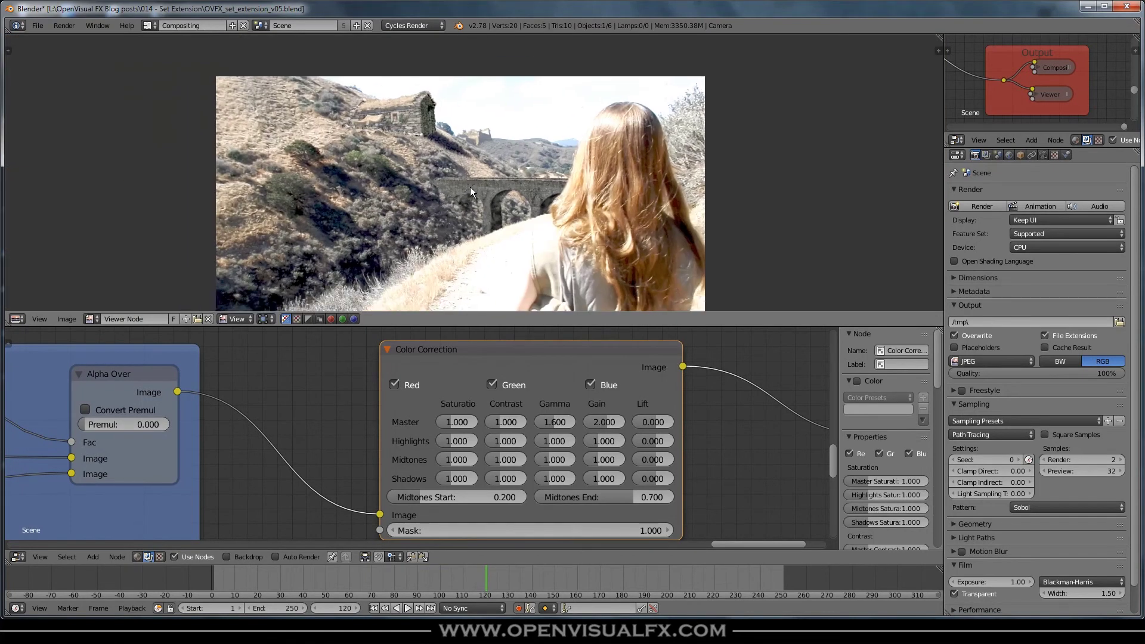
scroll(470, 187, up, 1)
scroll(316, 450, down, 2)
ctrl+scroll(312, 459, up, 5)
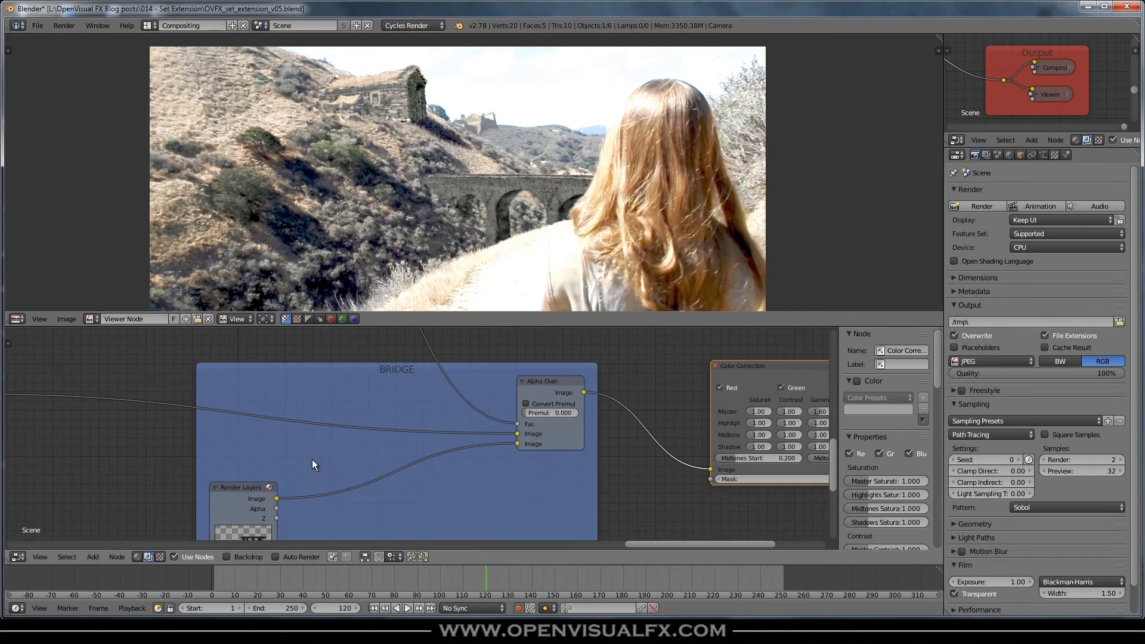
scroll(312, 459, down, 2)
ctrl+scroll(151, 484, up, 4)
scroll(269, 456, up, 2)
scroll(235, 474, up, 1)
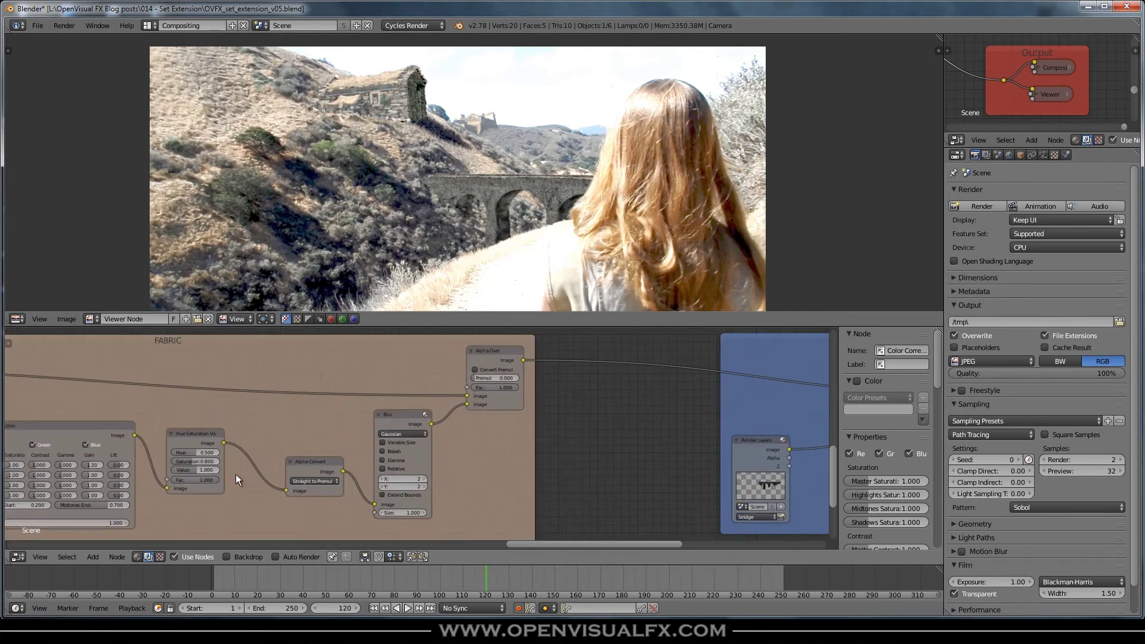
ctrl+scroll(235, 474, up, 4)
ctrl+scroll(329, 393, up, 1)
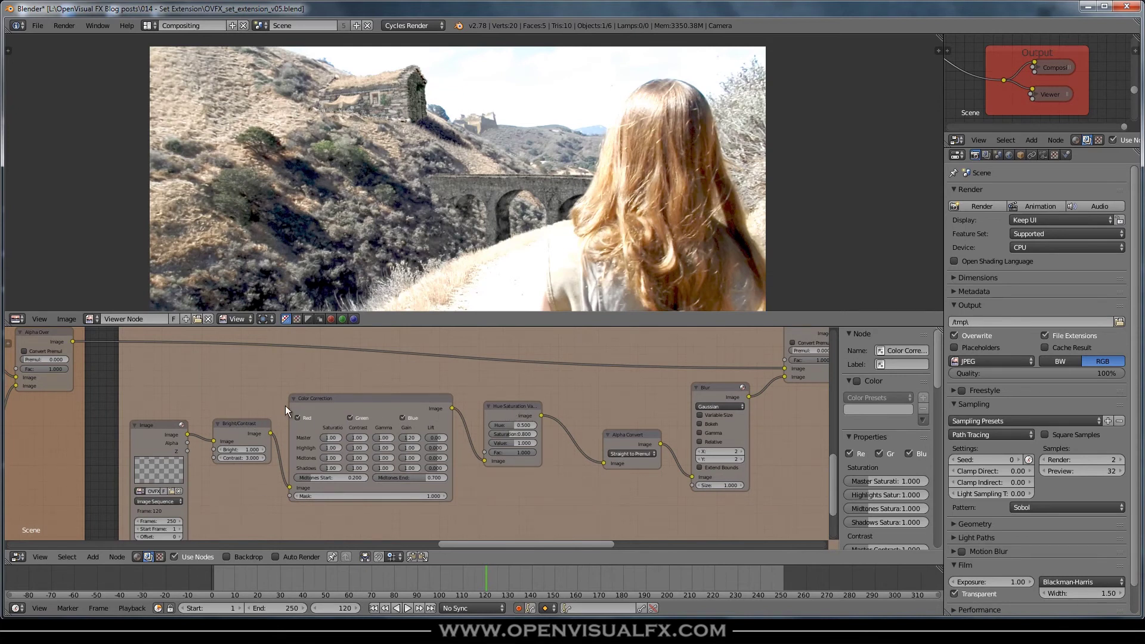
scroll(565, 221, up, 1)
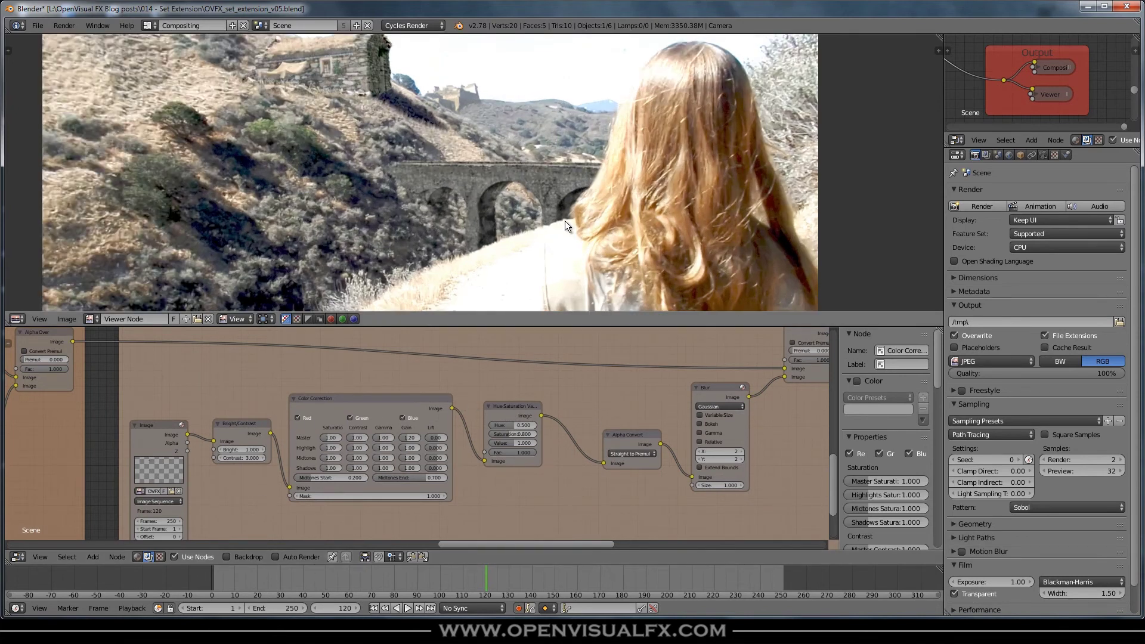
scroll(587, 387, down, 1)
scroll(536, 403, down, 1)
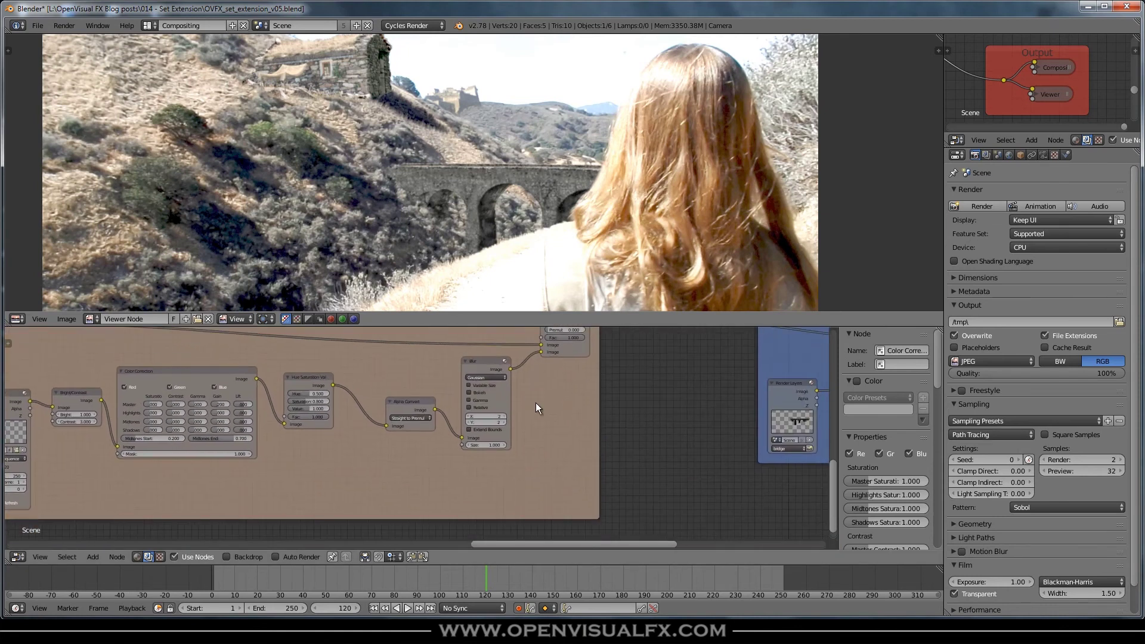
scroll(567, 446, down, 1)
scroll(566, 439, down, 1)
key(shift+a)
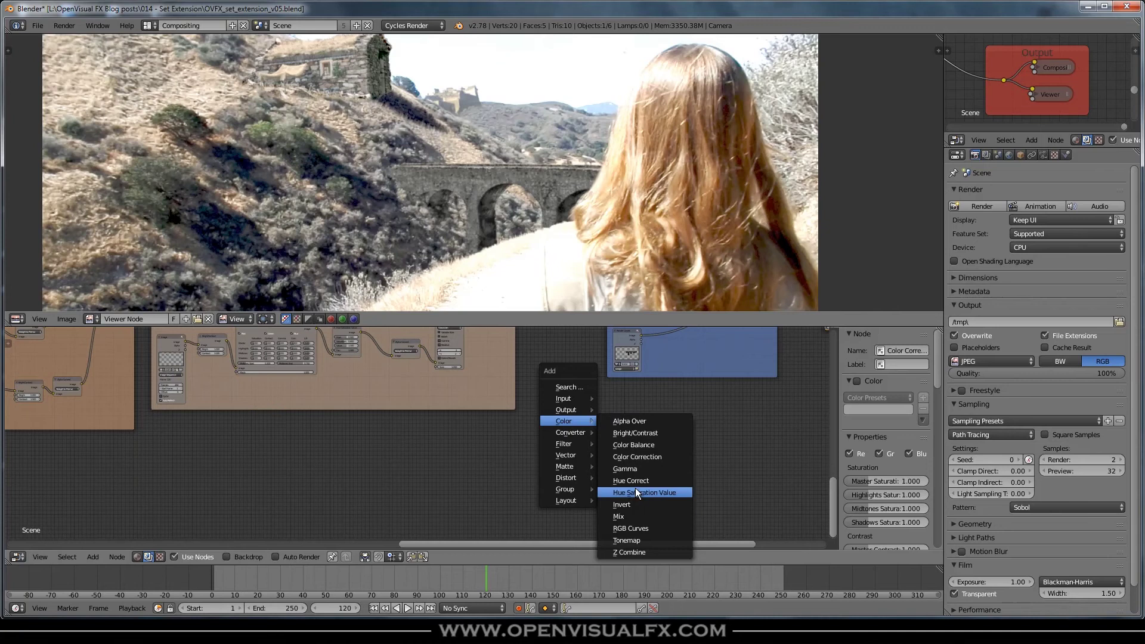
click(635, 446)
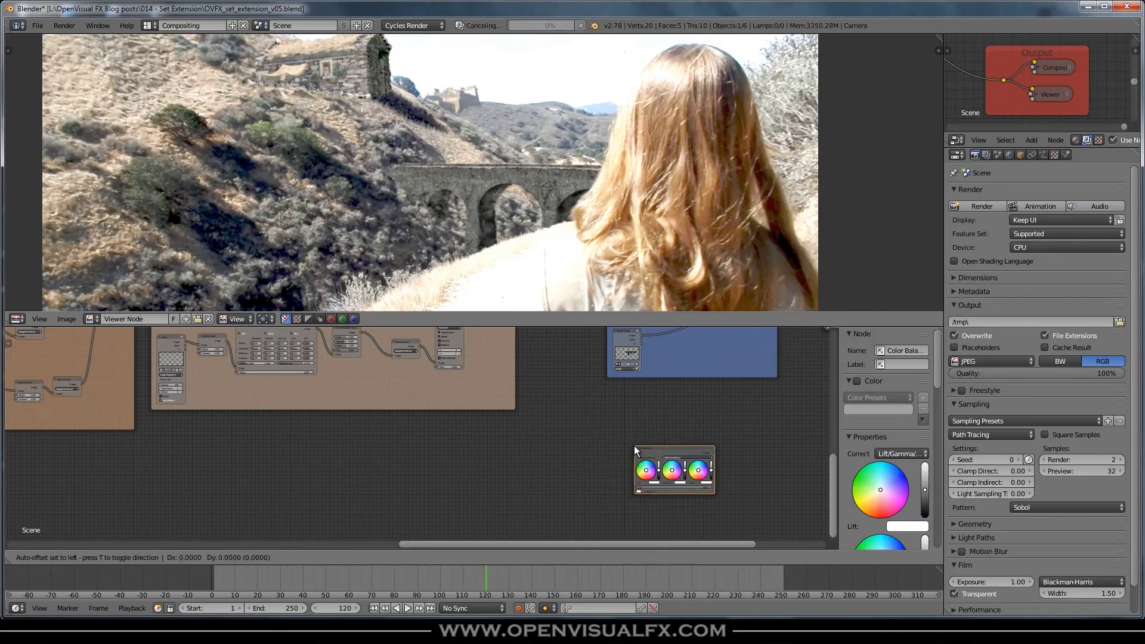
click(637, 438)
scroll(638, 438, up, 1)
scroll(637, 439, up, 1)
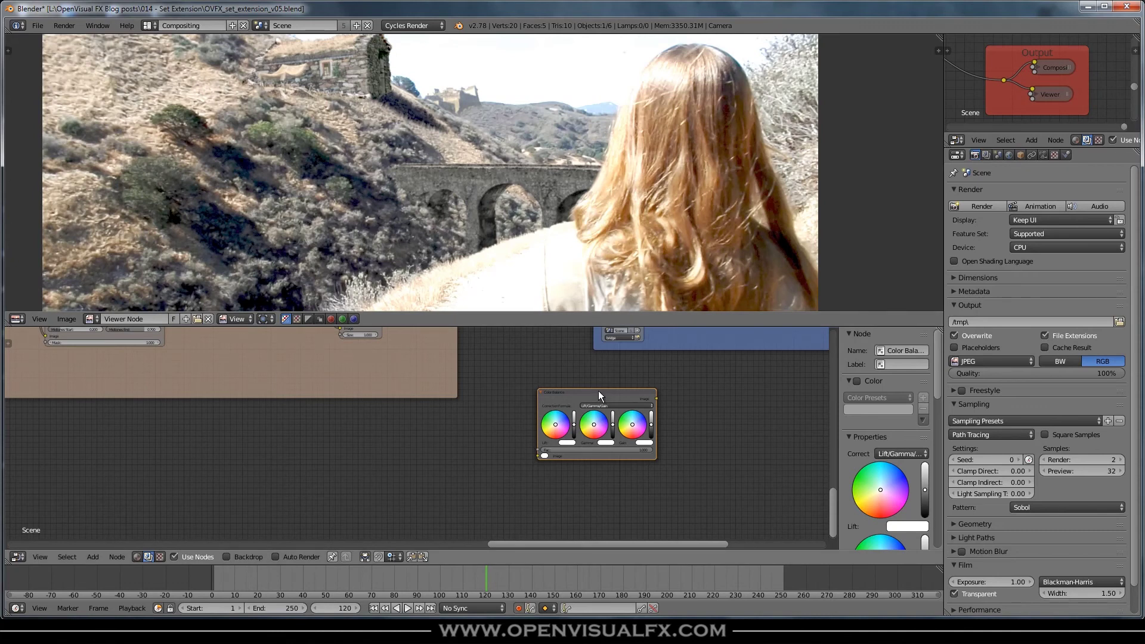
key(x)
mouse_move(463, 413)
middle_down()
mouse_move(584, 528)
mouse_move(527, 550)
middle_up()
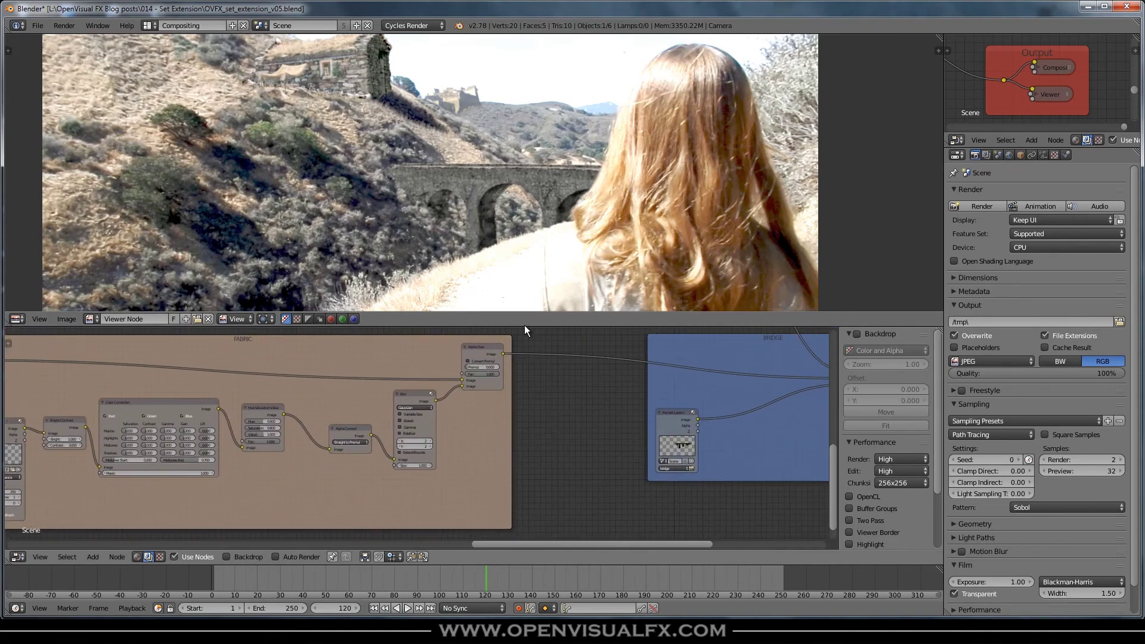
scroll(513, 112, down, 3)
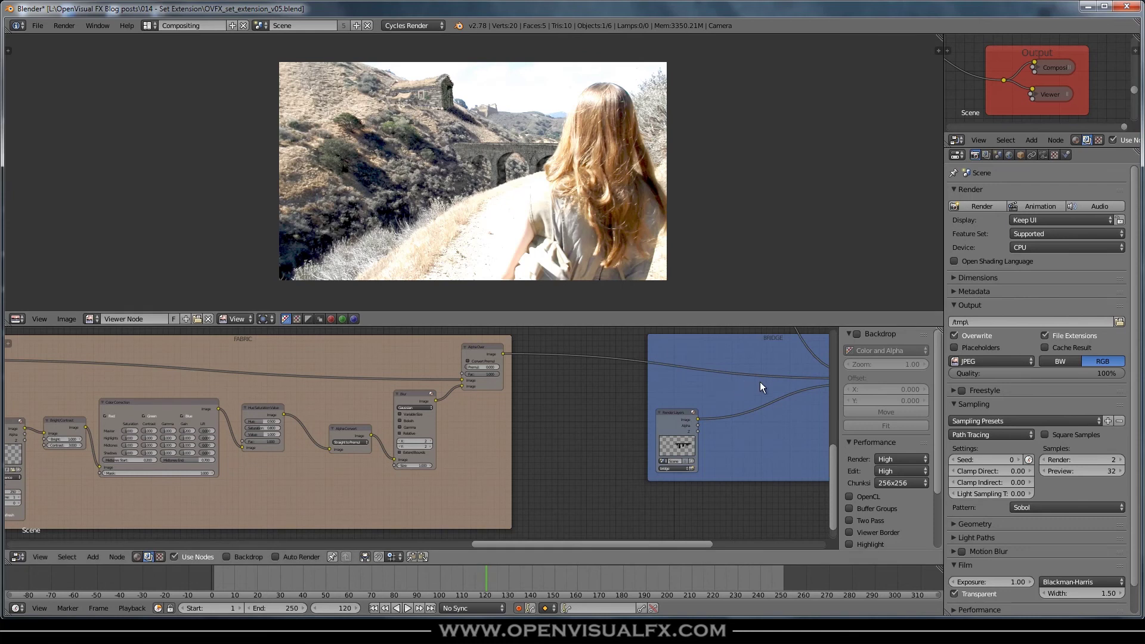
Mute the Color Correction node and save the project, overwriting the existing file.
middle_drag(760, 382, 148, 397)
click(411, 347)
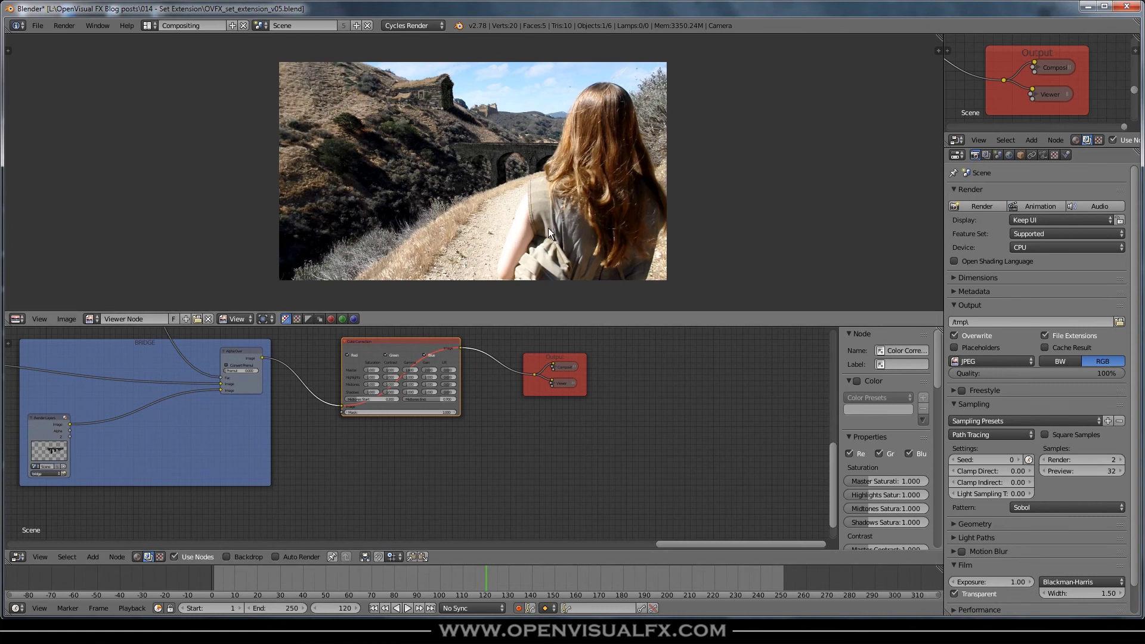
scroll(542, 221, up, 1)
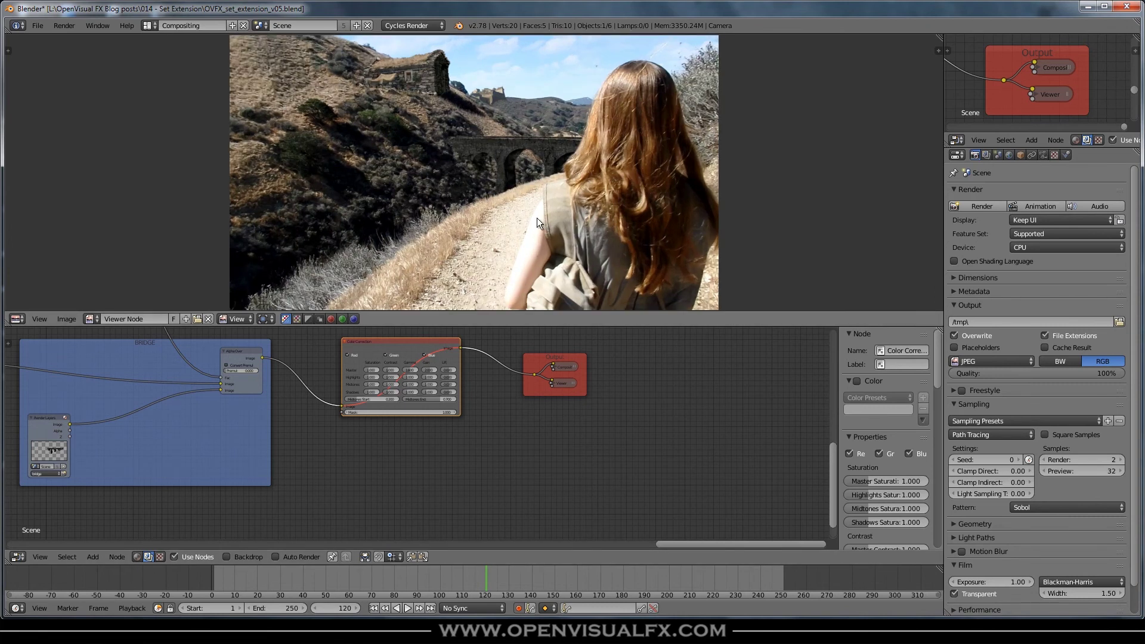
middle_drag(447, 445, 554, 476)
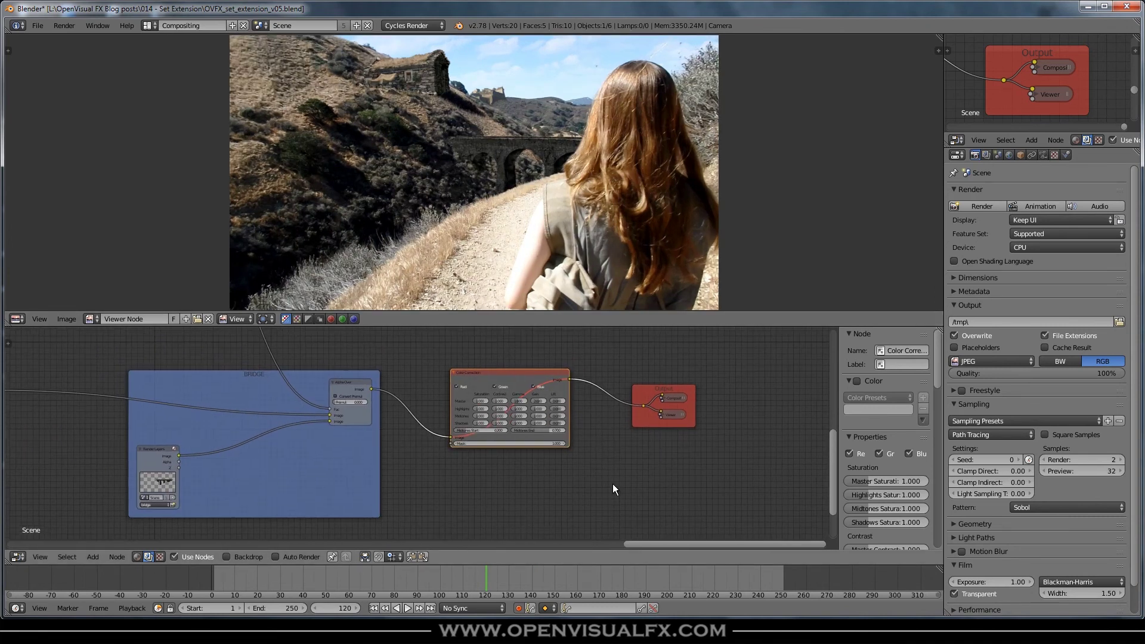
key(ctrl+s)
click(585, 451)
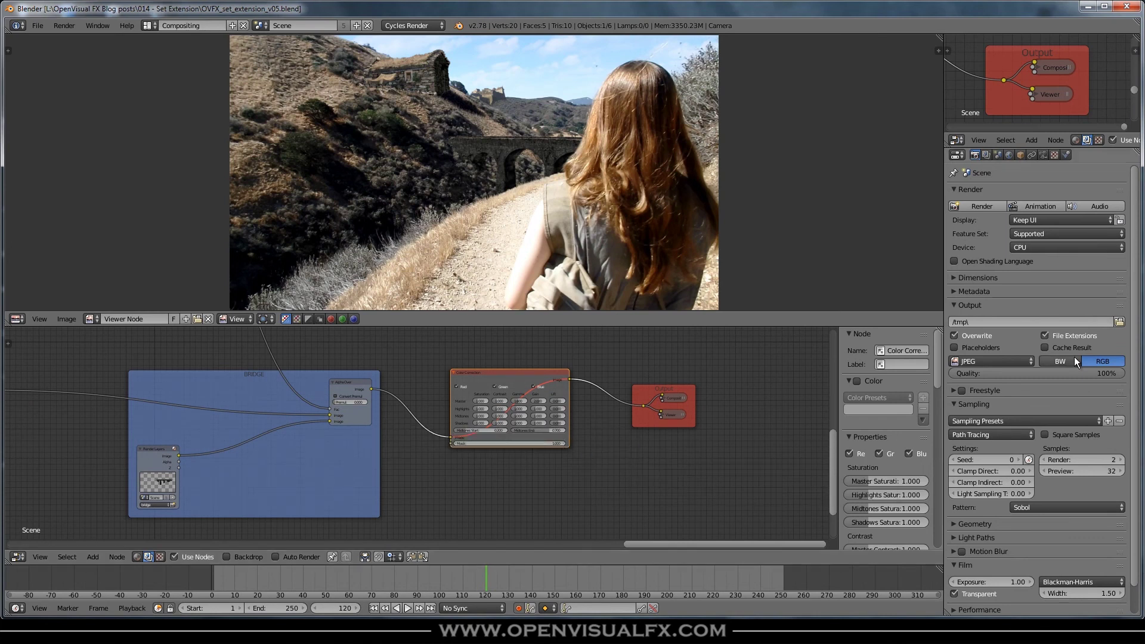
Set the output to PNG, RGB, 0% compression, and save again.
click(988, 364)
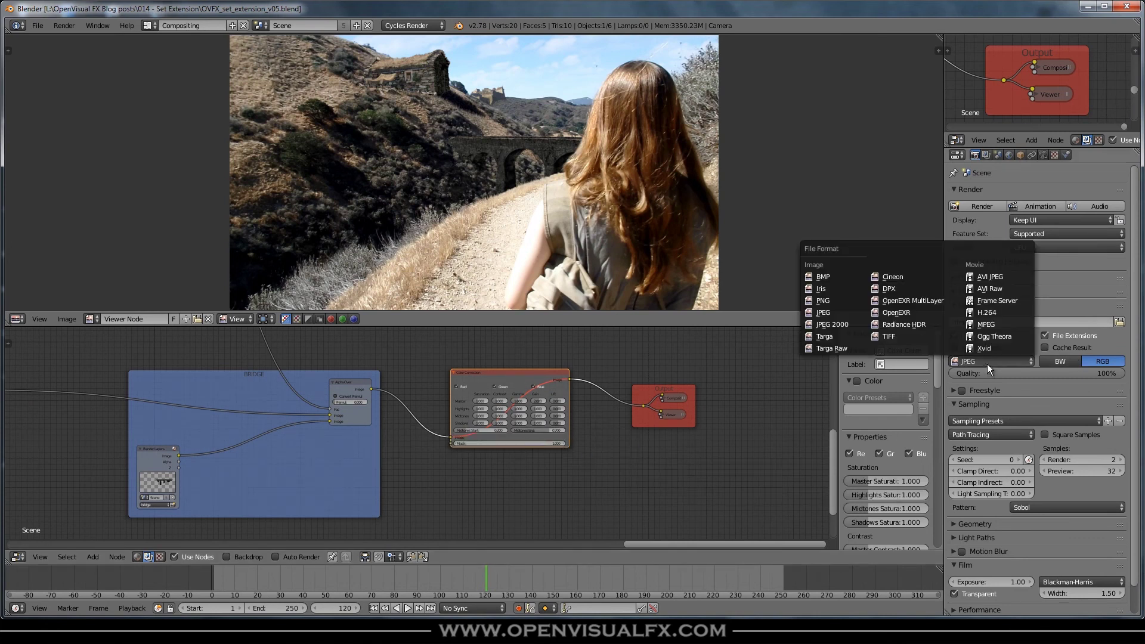
click(822, 302)
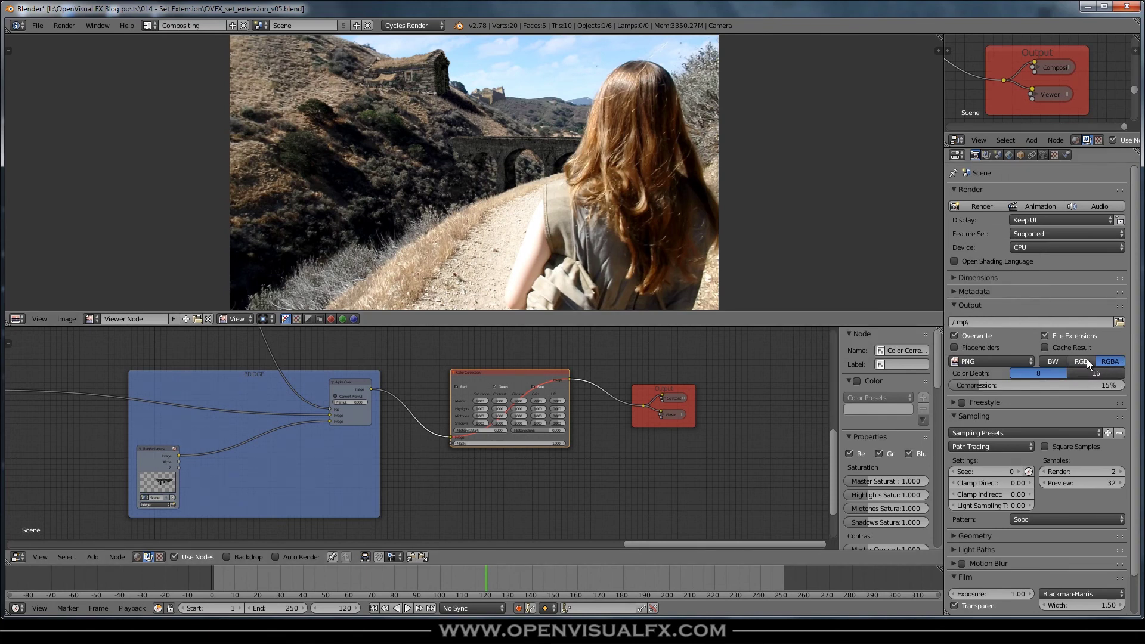
click(1086, 360)
drag(1018, 384, 954, 385)
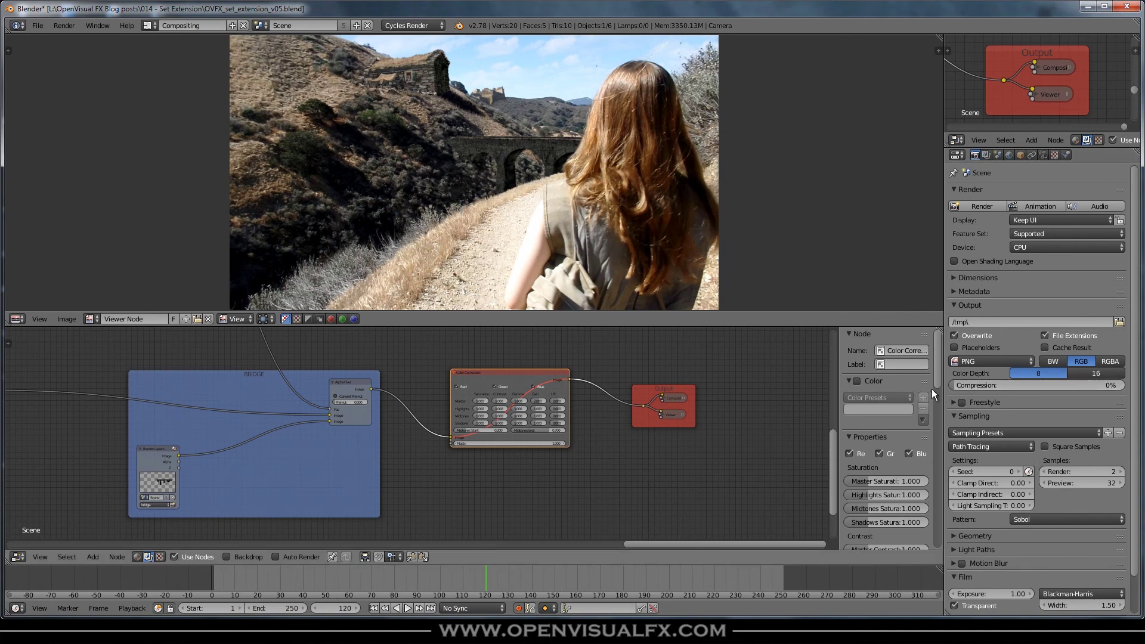
key(ctrl+s)
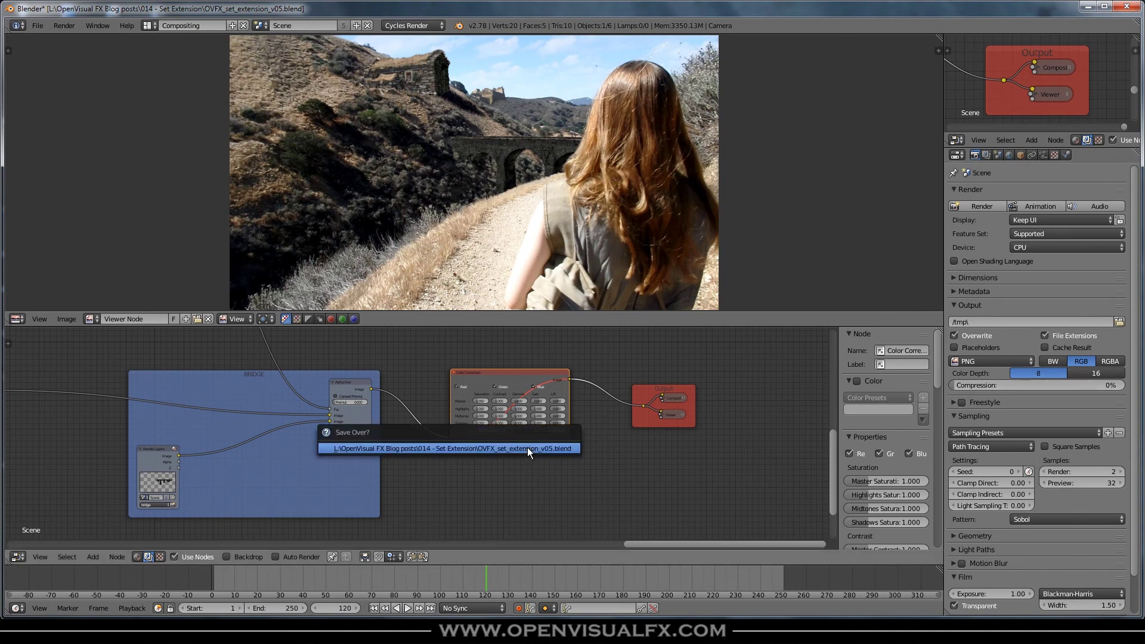